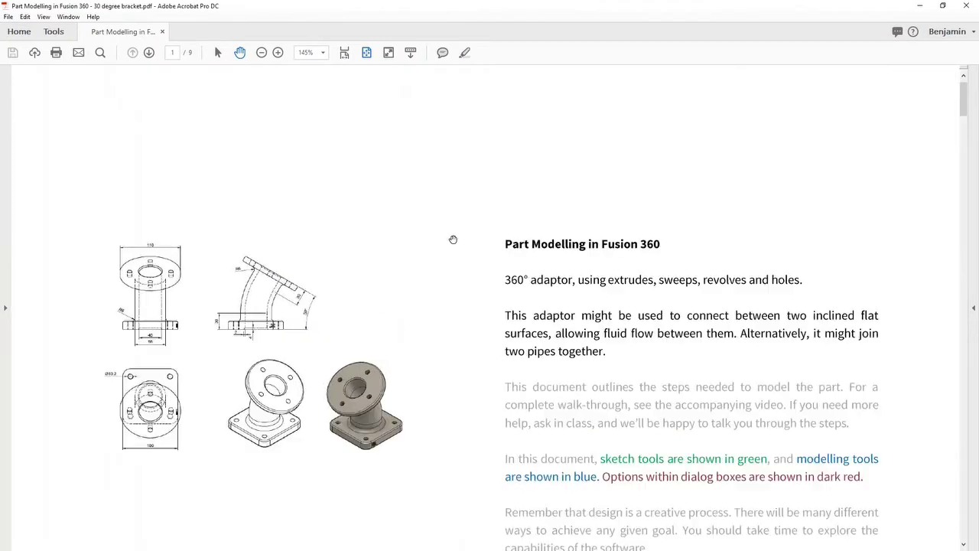
Read through the PDF brief to the base plate page and switch to Fusion 360
{"action": "scroll", "coordinate": [208, 406], "scroll_direction": "down", "scroll_amount": 2}
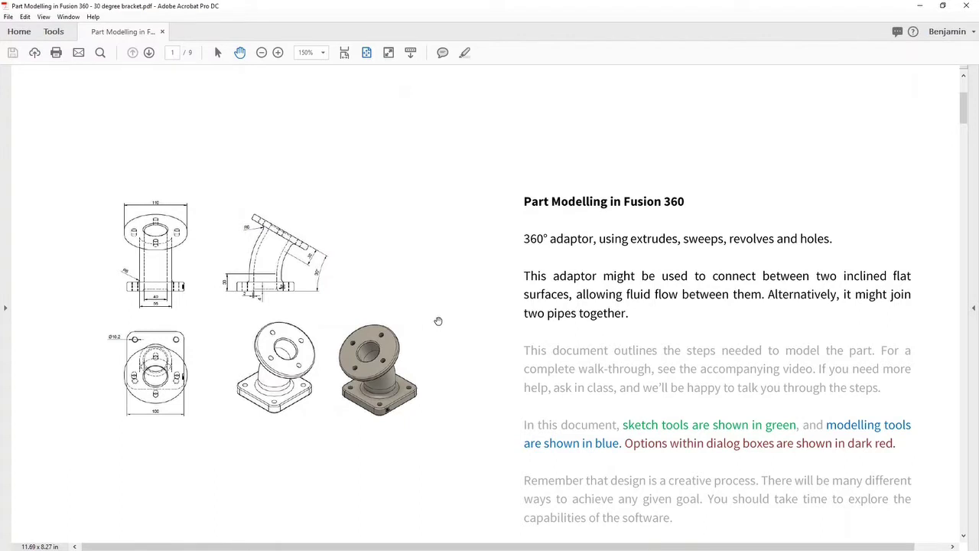
{"action": "scroll", "coordinate": [439, 321], "scroll_direction": "down", "scroll_amount": 1, "text": "ctrl"}
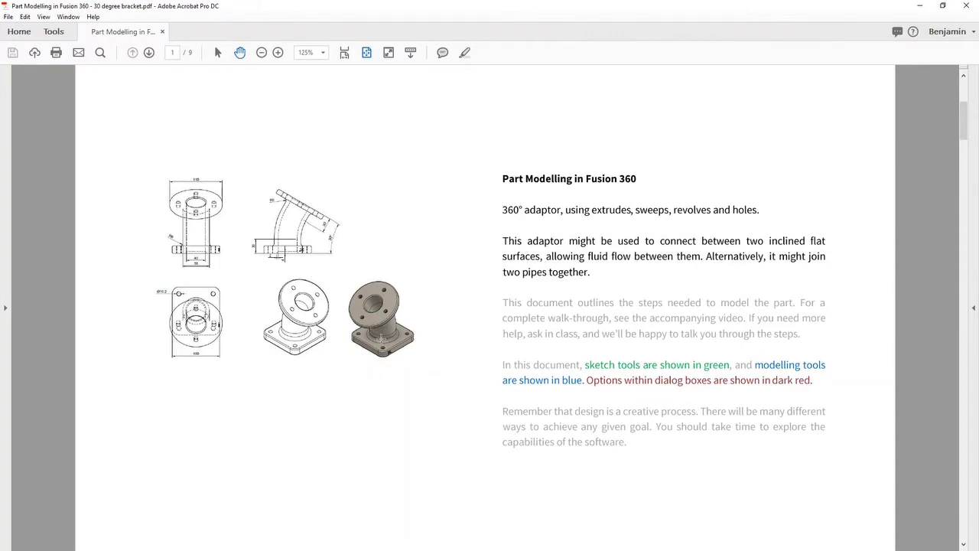
{"action": "scroll", "coordinate": [381, 338], "scroll_direction": "down", "scroll_amount": 5}
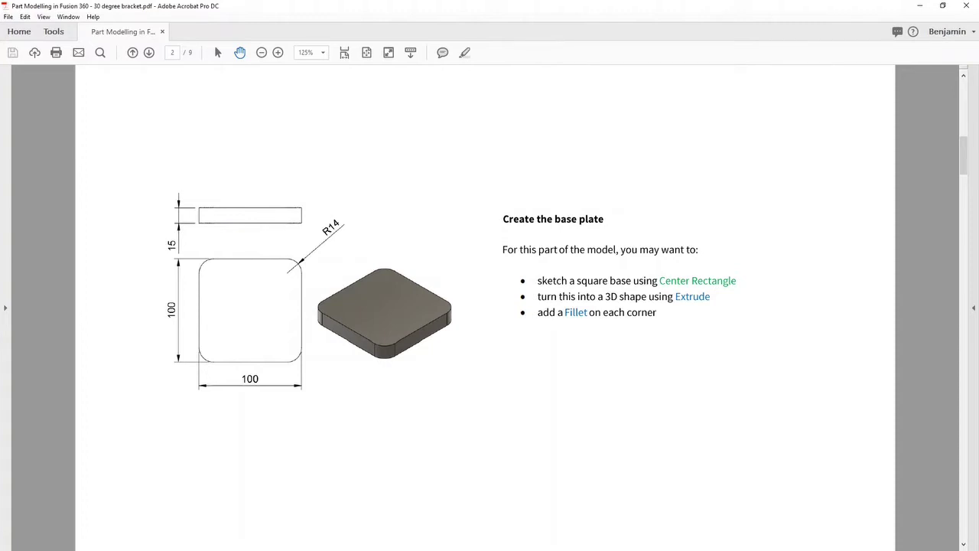
{"action": "key", "text": "alt+Tab"}
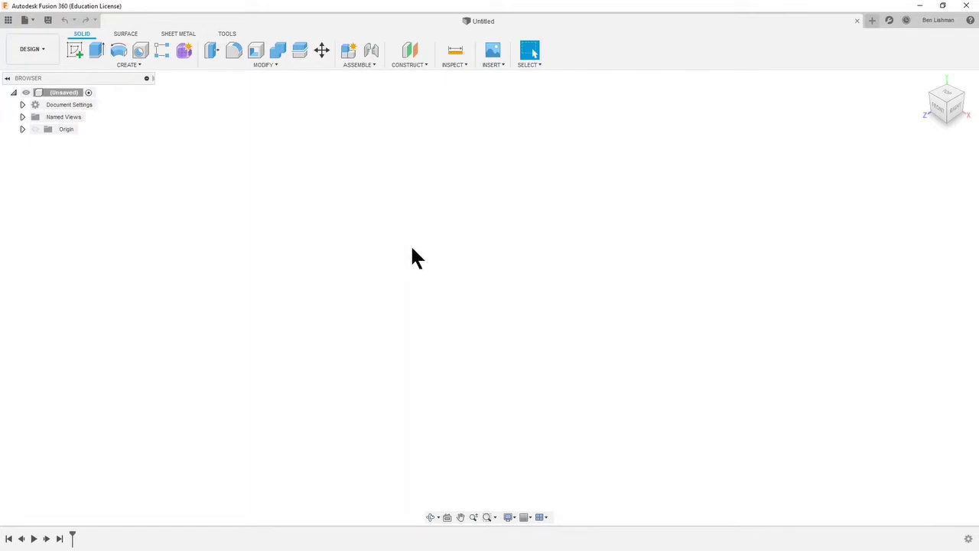
Start a new sketch on the horizontal origin plane
{"action": "left_click", "coordinate": [72, 51]}
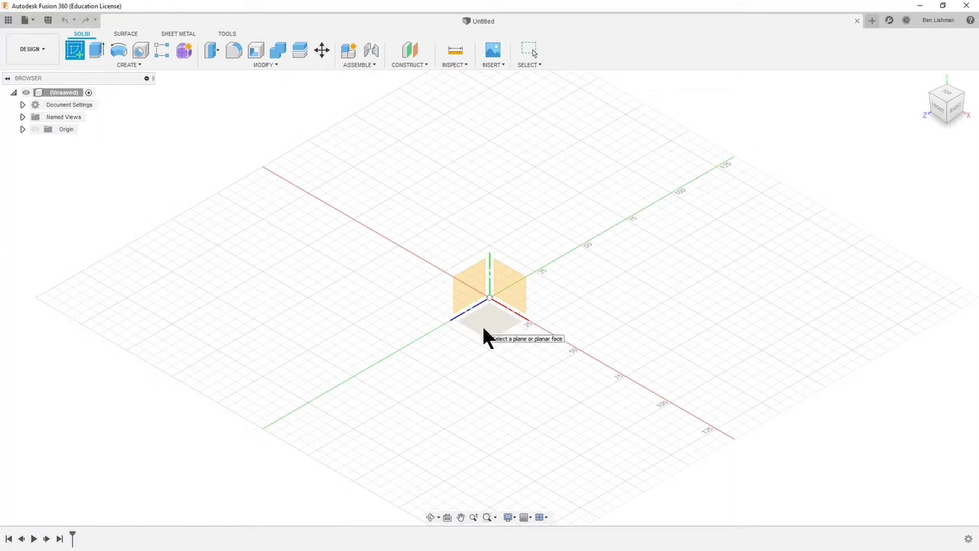
{"action": "left_click", "coordinate": [509, 302]}
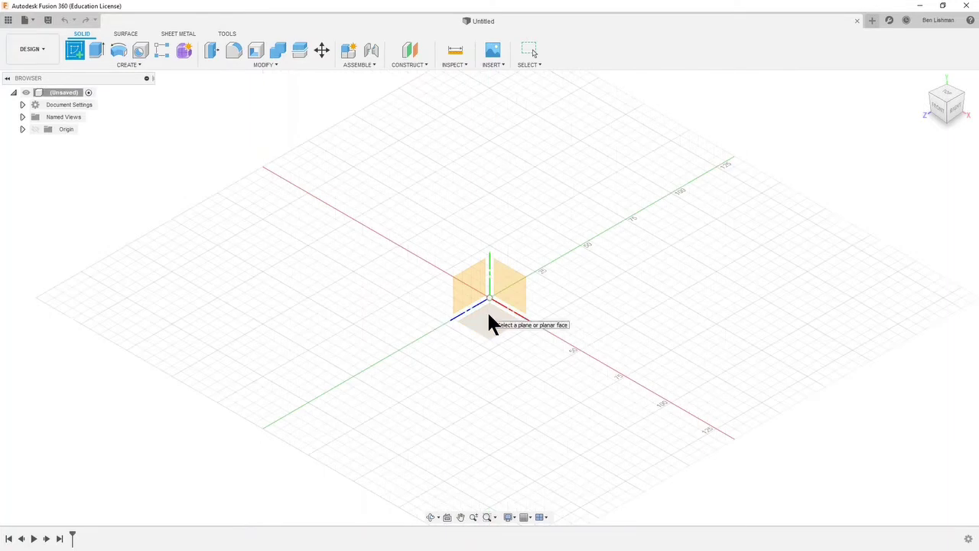
{"action": "left_click", "coordinate": [489, 316]}
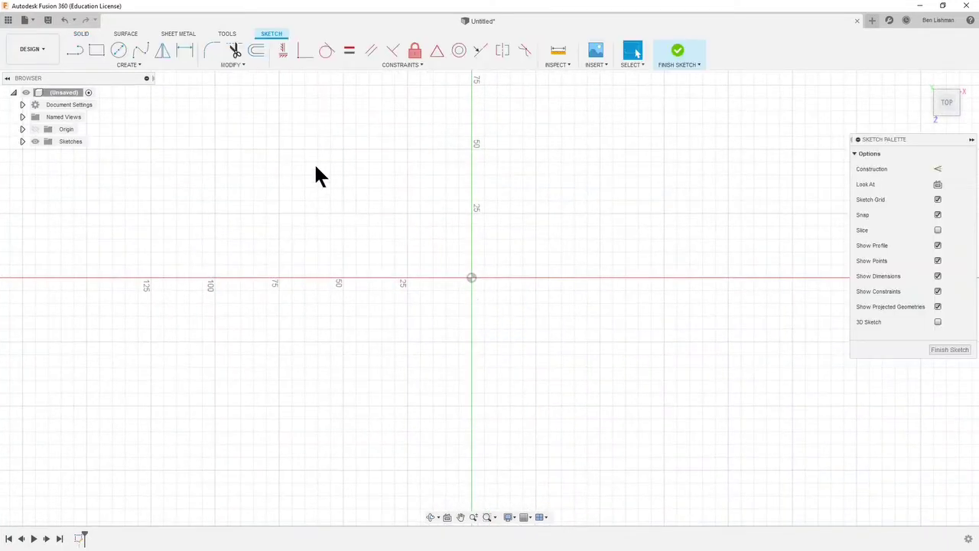
{"action": "left_click", "coordinate": [97, 50]}
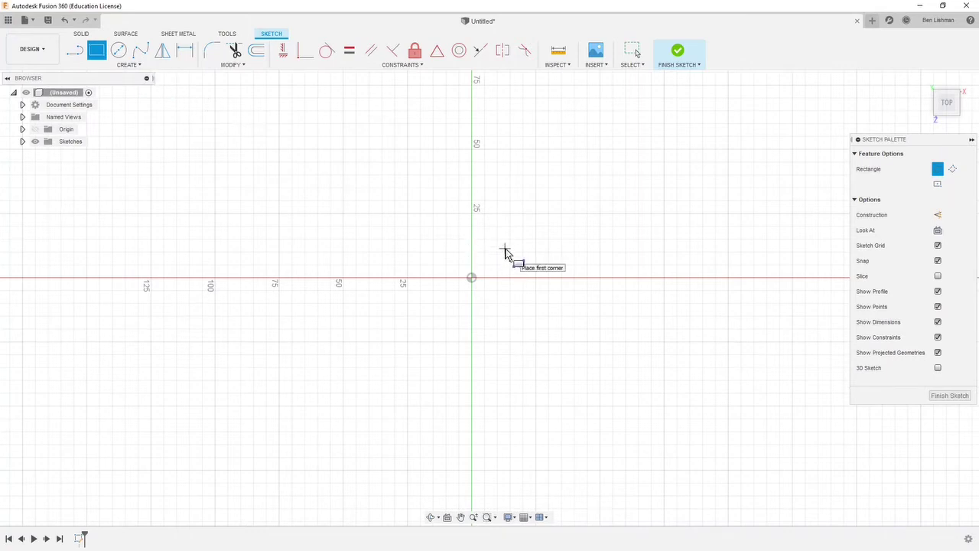
{"action": "left_click", "coordinate": [505, 248]}
{"action": "left_click", "coordinate": [602, 178]}
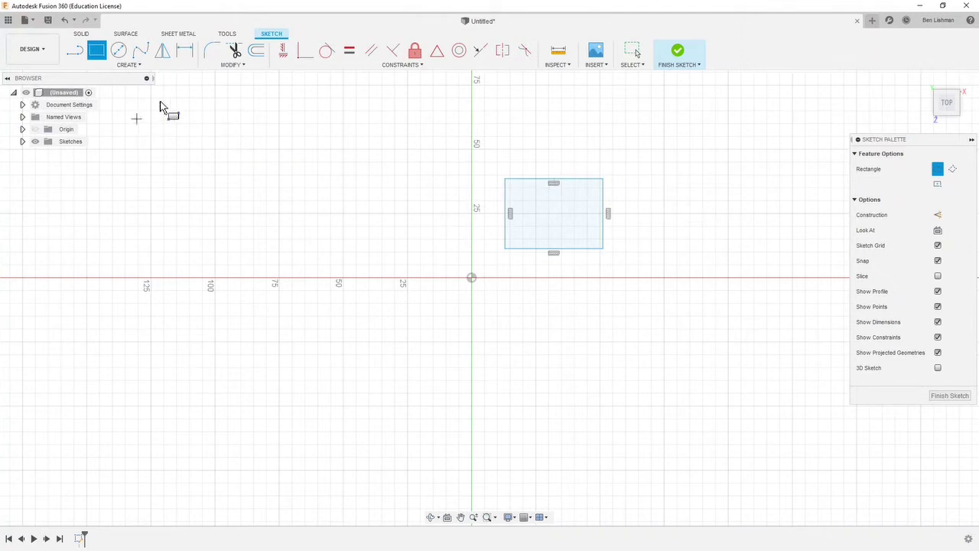
{"action": "key", "text": "Escape"}
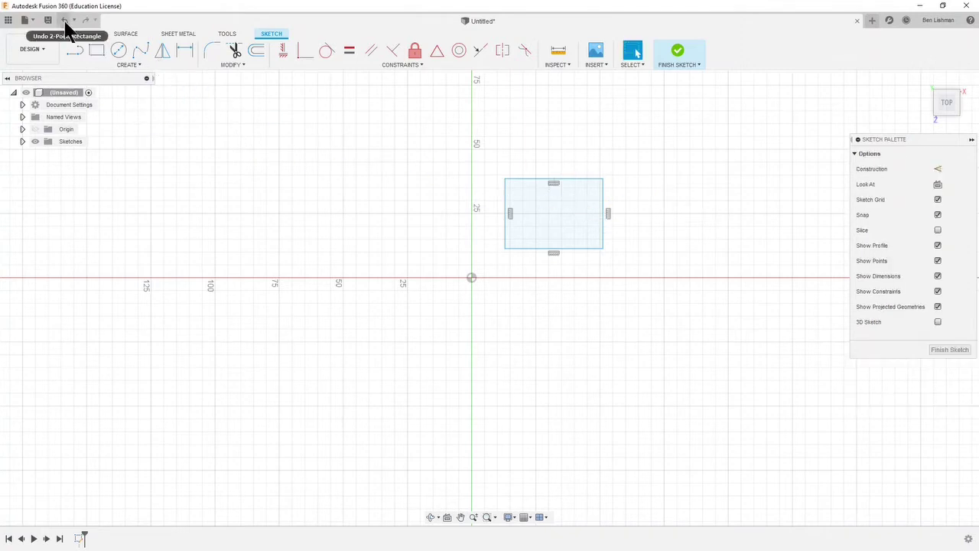
{"action": "left_click", "coordinate": [65, 20]}
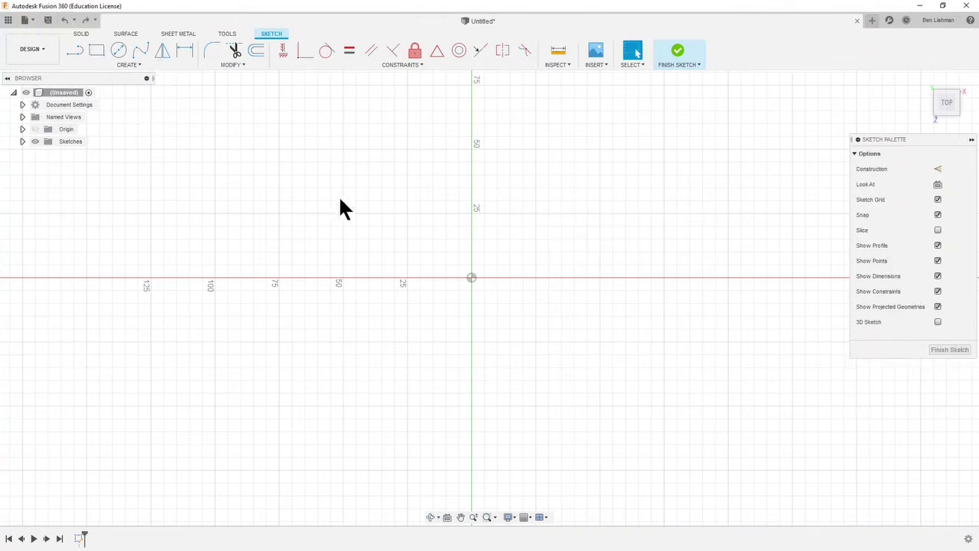
Sketch a 100 mm by 100 mm center rectangle on the origin and finish the sketch
{"action": "left_click", "coordinate": [130, 65]}
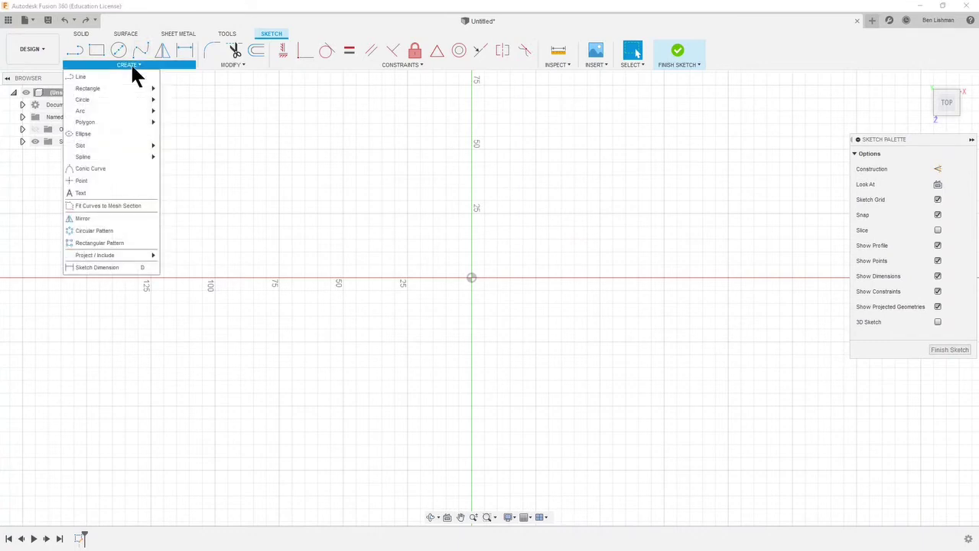
{"action": "mouse_move", "coordinate": [132, 88]}
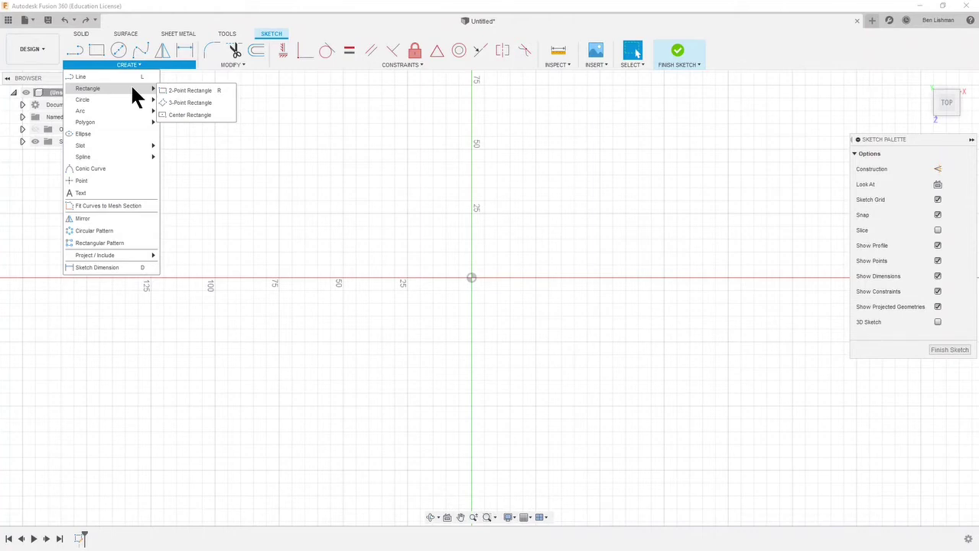
{"action": "left_click", "coordinate": [190, 116]}
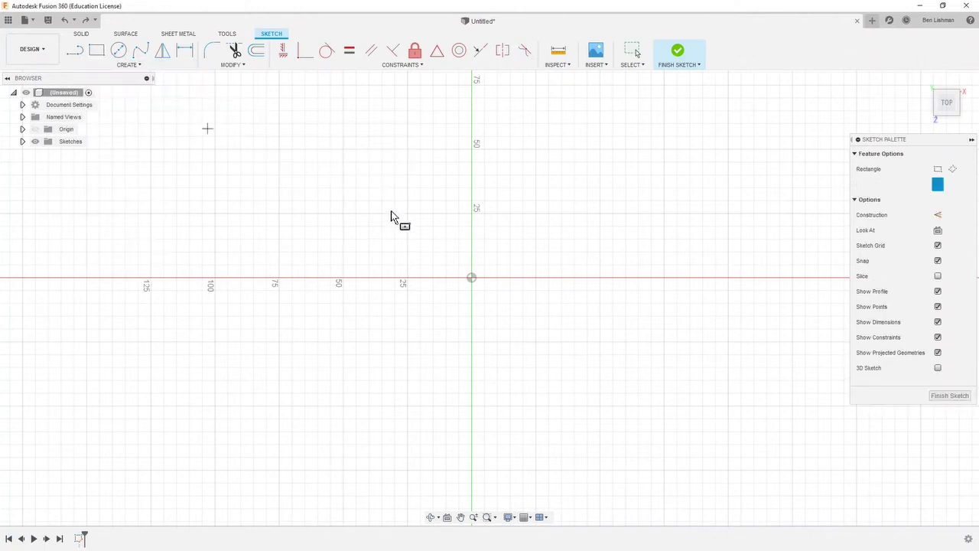
{"action": "left_click", "coordinate": [472, 279]}
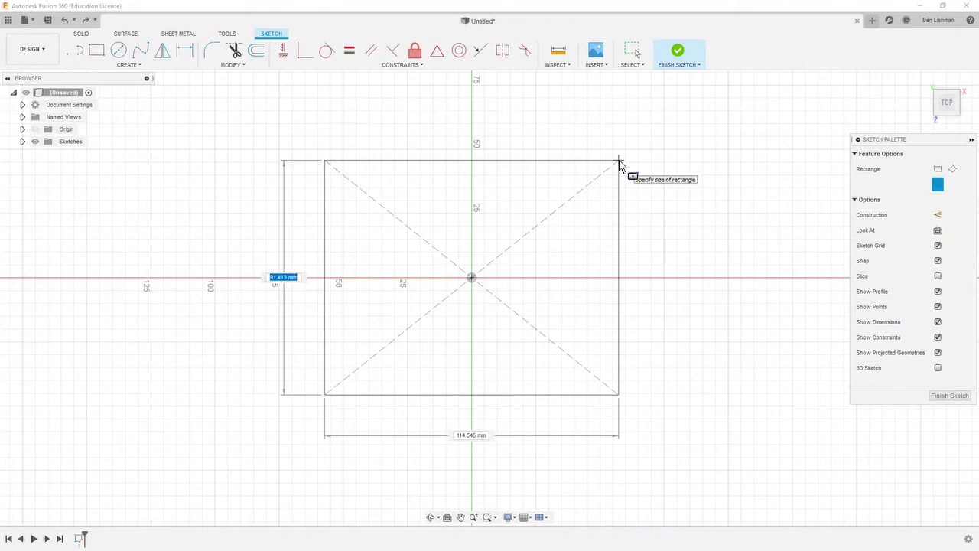
{"action": "type", "text": "100"}
{"action": "key", "text": "Tab"}
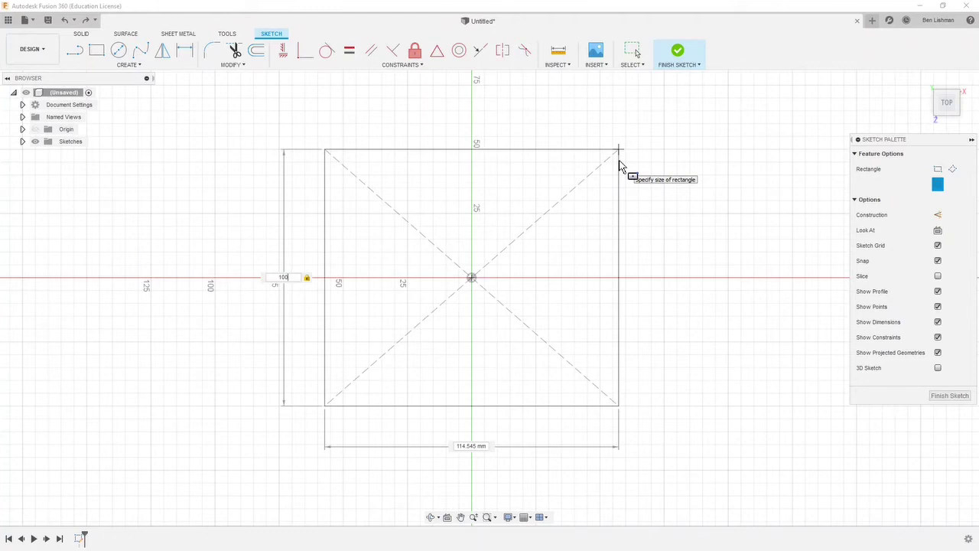
{"action": "key", "text": "Tab"}
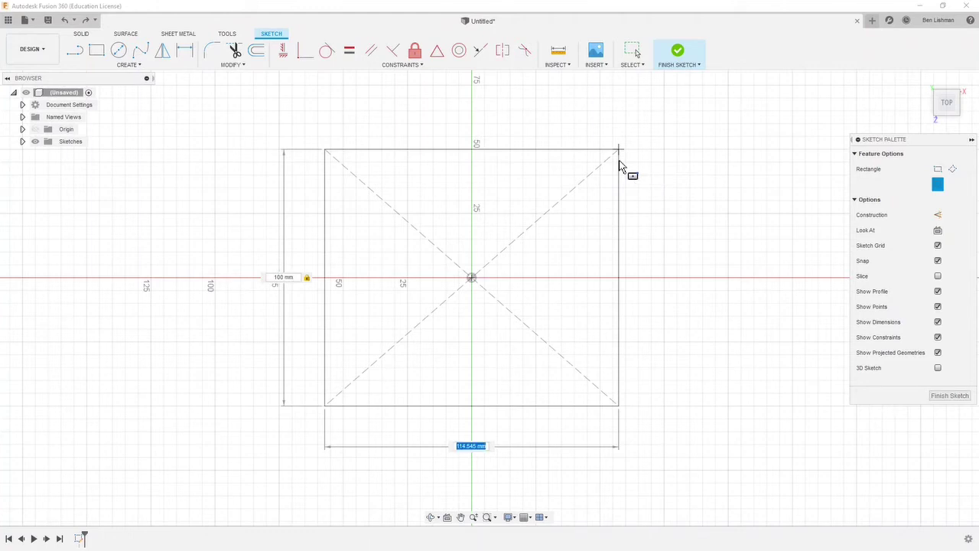
{"action": "type", "text": "100"}
{"action": "key", "text": "Tab"}
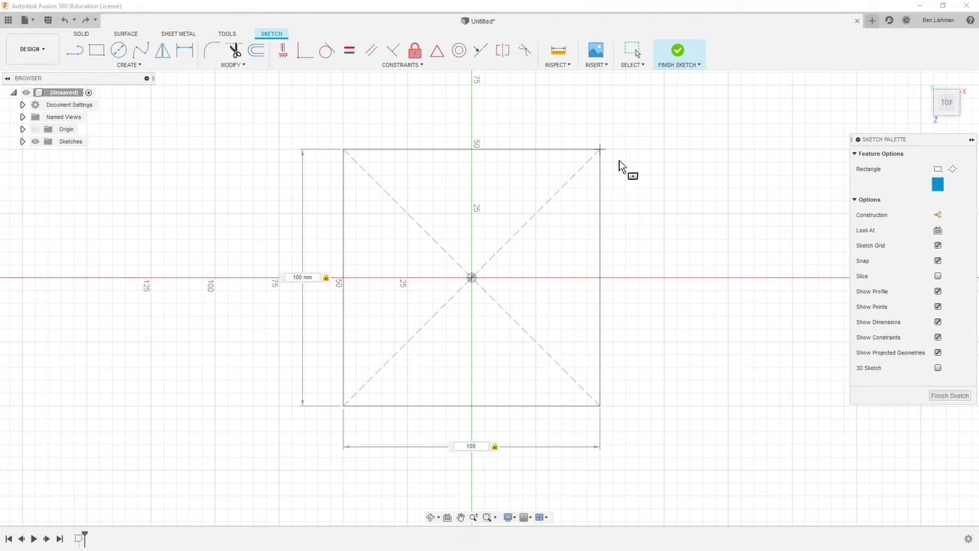
{"action": "key", "text": "Return"}
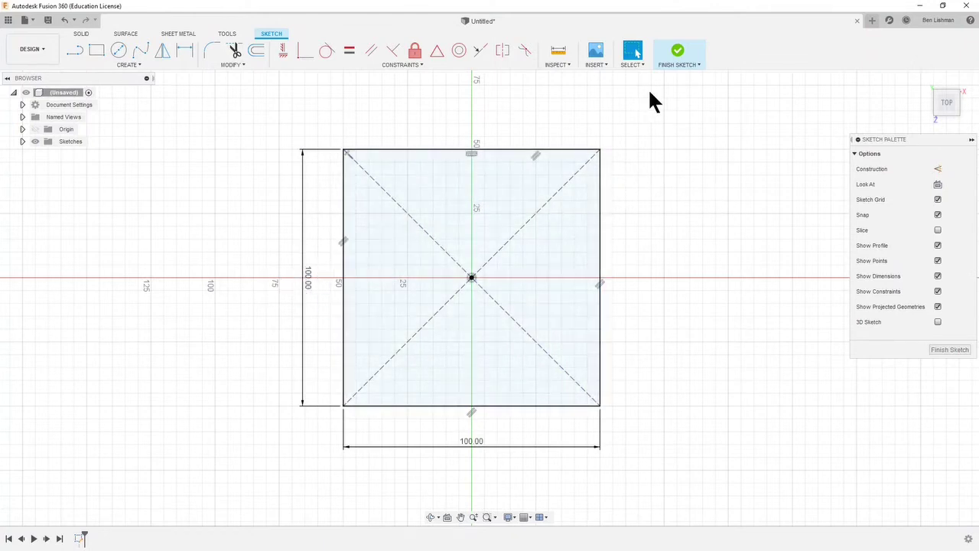
{"action": "left_click", "coordinate": [676, 51]}
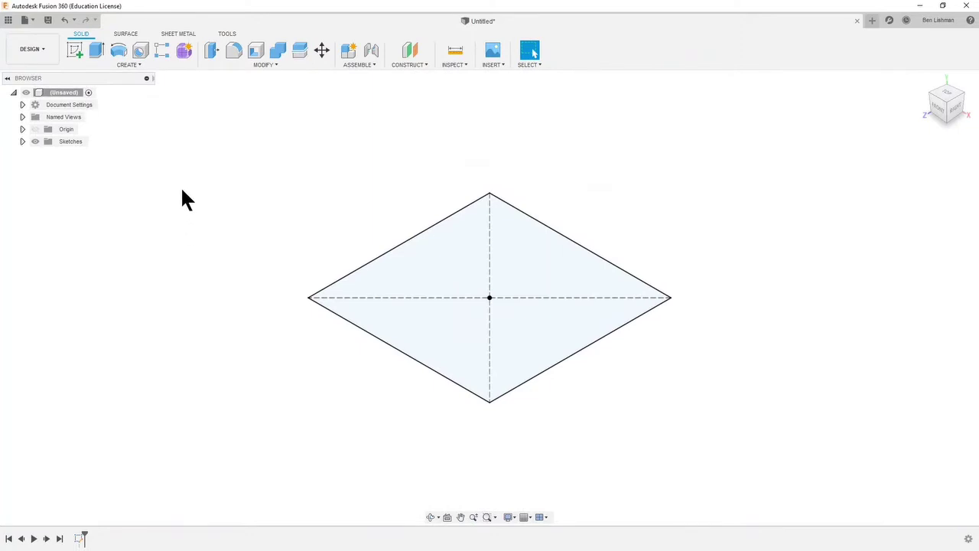
Extrude the square profile 15 mm upward as a new body
{"action": "left_click", "coordinate": [93, 50]}
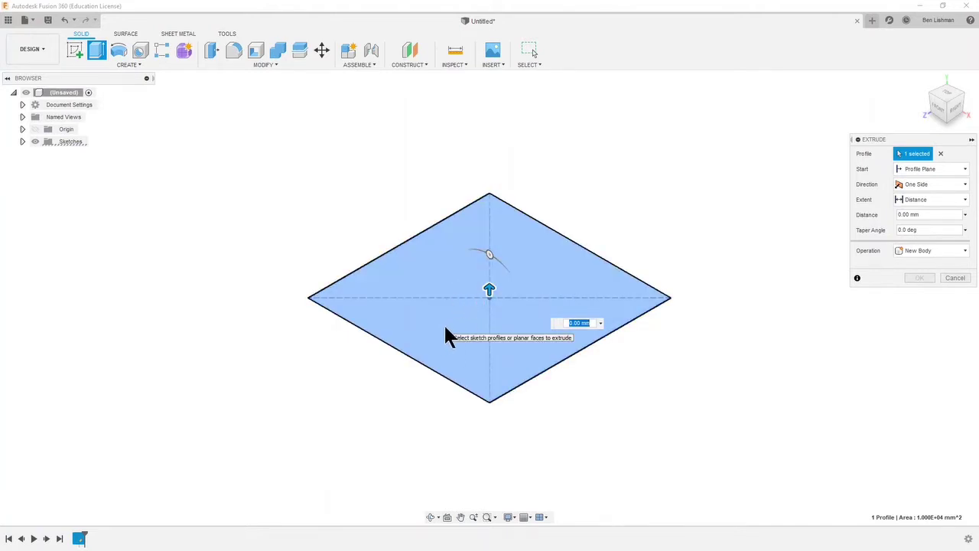
{"action": "type", "text": "15"}
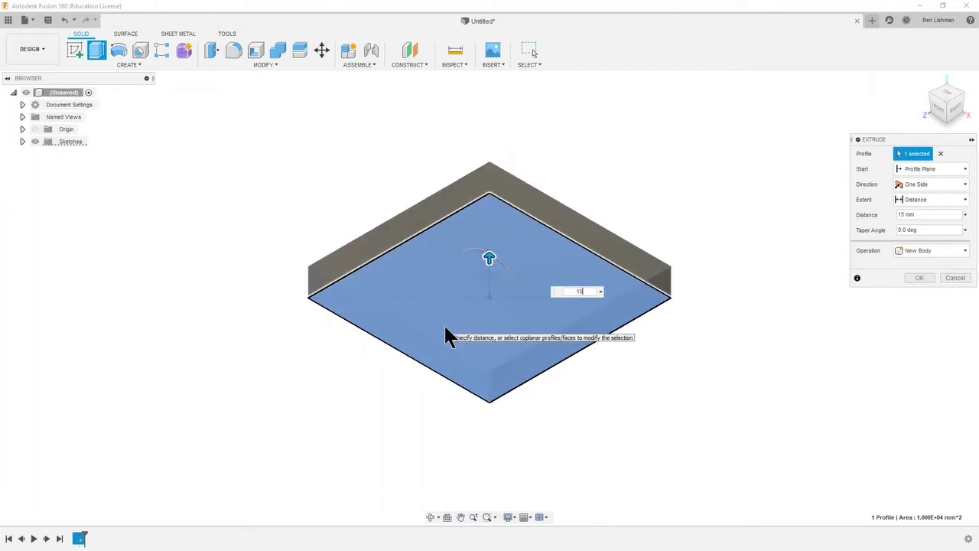
{"action": "key", "text": "Return"}
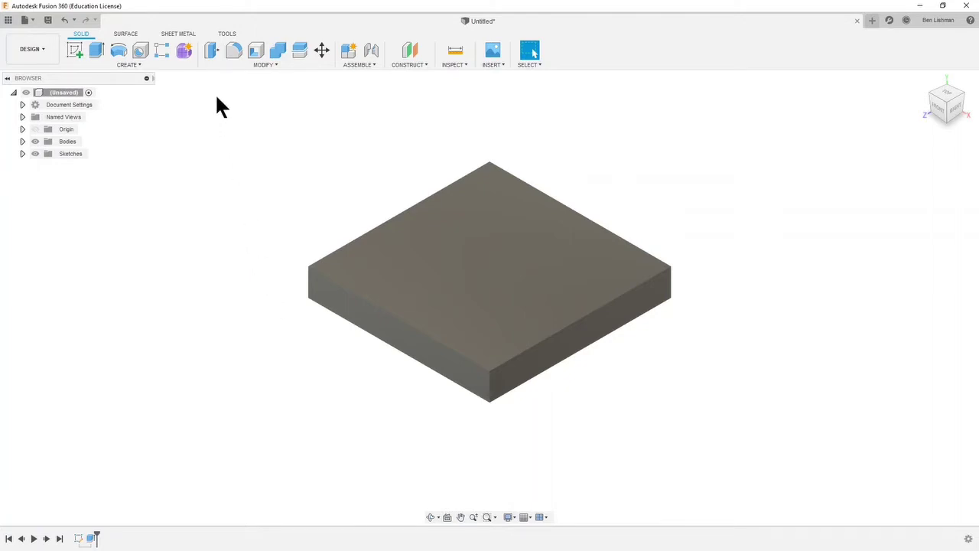
Start a Fillet and select all four vertical corner edges of the base plate
{"action": "left_click", "coordinate": [232, 48]}
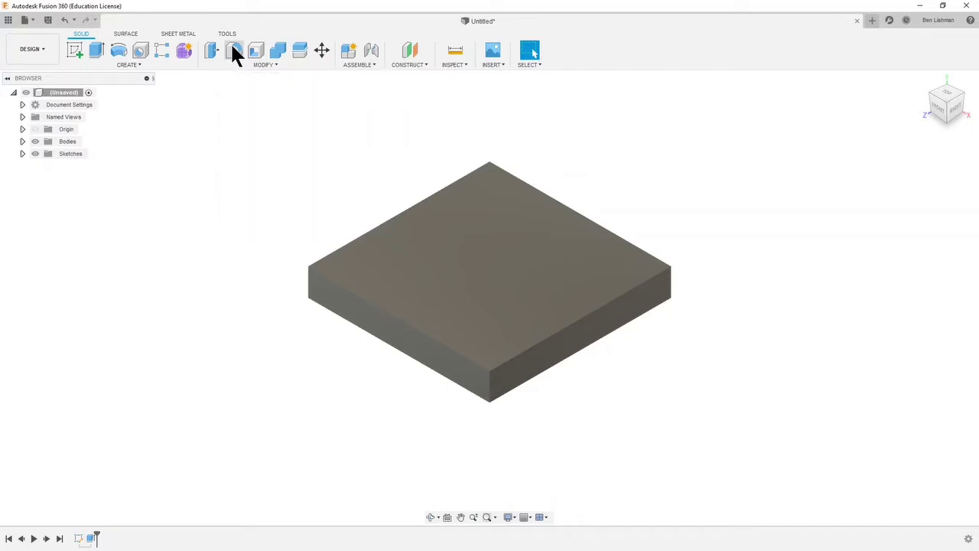
{"action": "left_click", "coordinate": [490, 391]}
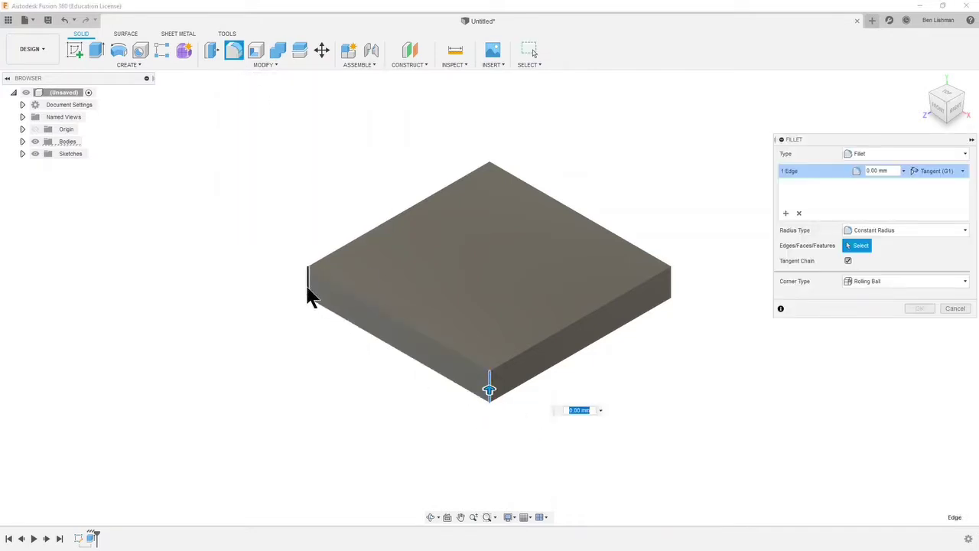
{"action": "left_click", "coordinate": [309, 294]}
{"action": "middle_click_drag", "start_coordinate": [418, 164], "coordinate": [420, 155], "text": "shift"}
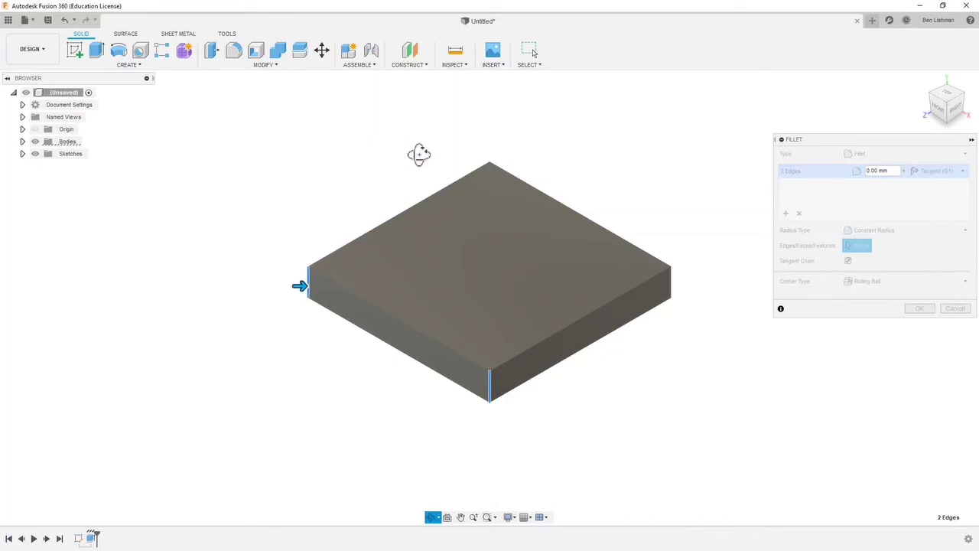
{"action": "left_click", "coordinate": [674, 279]}
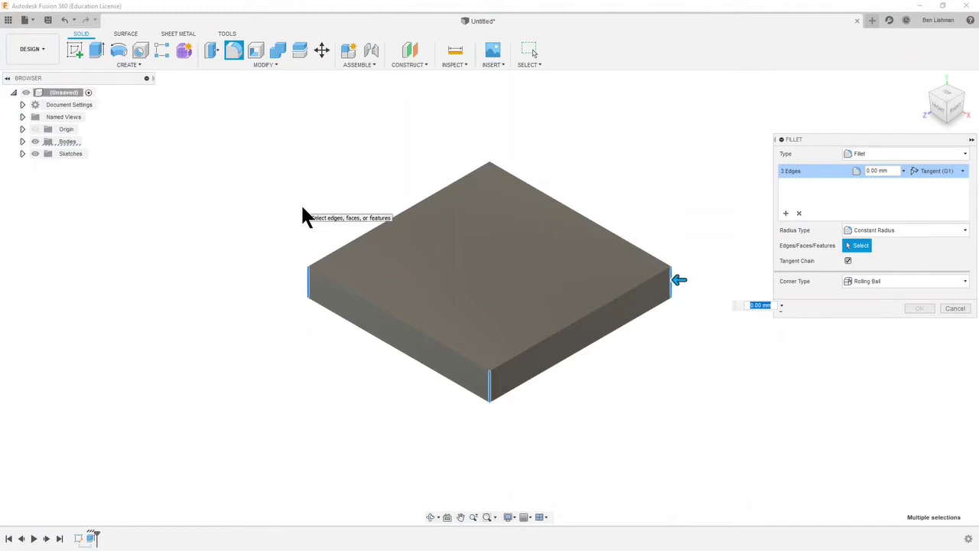
{"action": "mouse_move", "coordinate": [302, 215]}
{"action": "middle_mouse_down"}
{"action": "mouse_move", "coordinate": [299, 223]}
{"action": "mouse_move", "coordinate": [313, 182]}
{"action": "mouse_move", "coordinate": [291, 228]}
{"action": "mouse_move", "coordinate": [303, 221]}
{"action": "middle_mouse_up"}
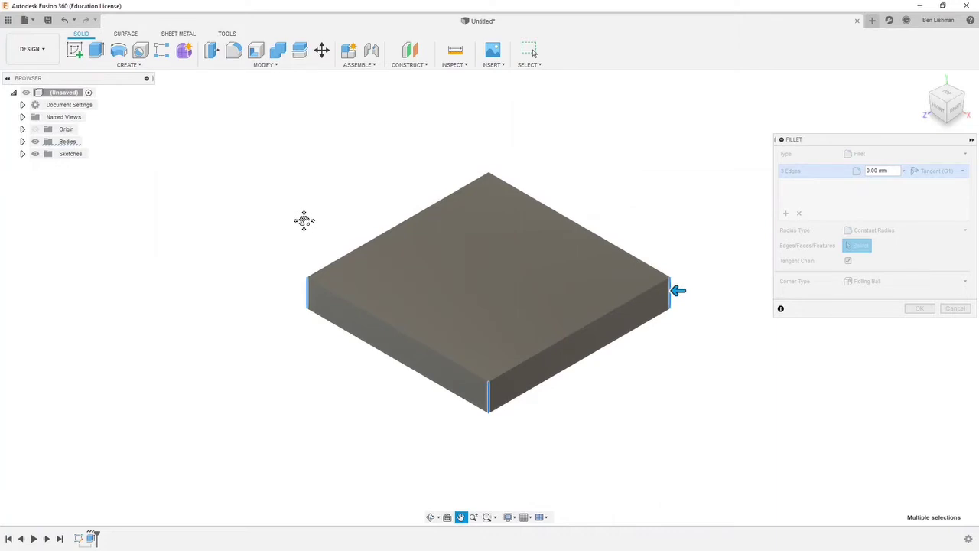
{"action": "middle_click_drag", "start_coordinate": [304, 220], "coordinate": [332, 224]}
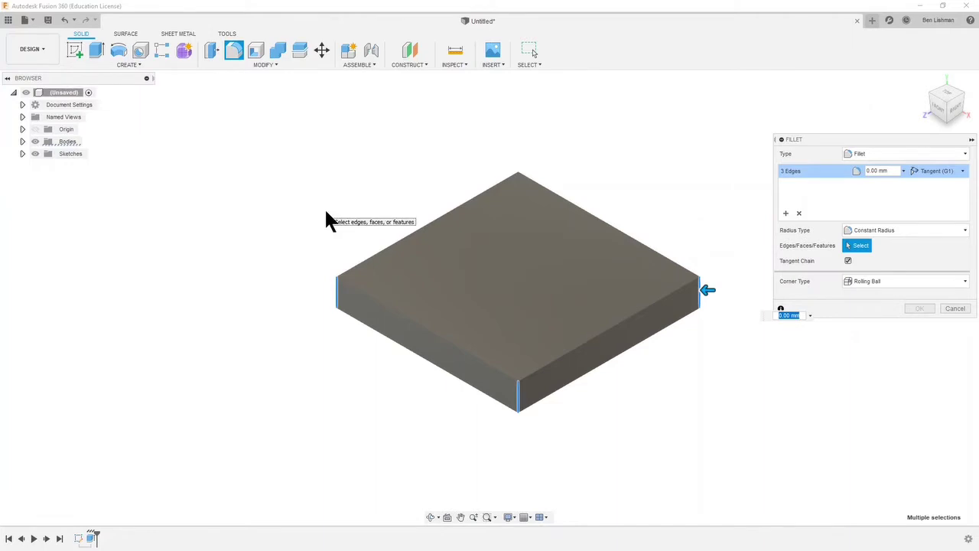
{"action": "middle_click_drag", "start_coordinate": [326, 213], "coordinate": [385, 169]}
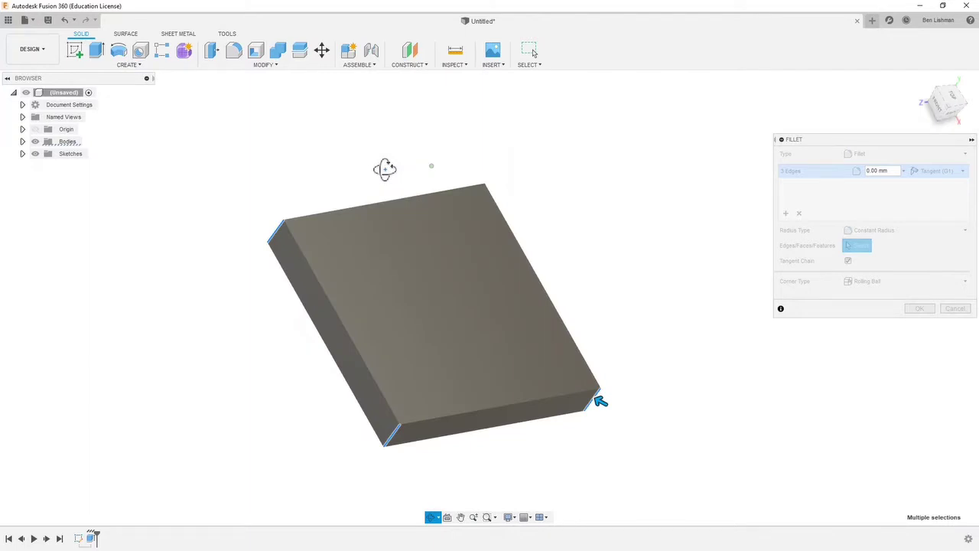
{"action": "middle_click_drag", "start_coordinate": [385, 169], "coordinate": [345, 268], "text": "shift"}
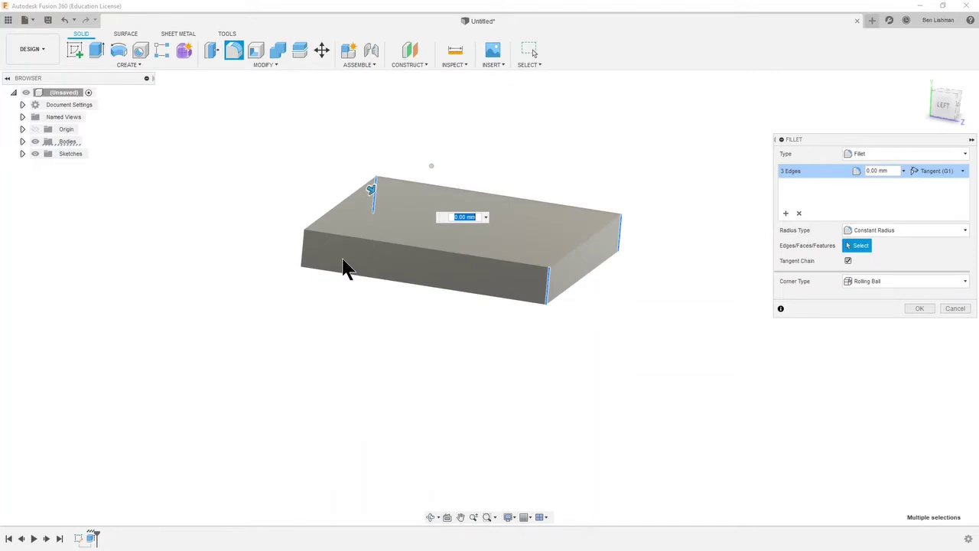
{"action": "left_click", "coordinate": [303, 254]}
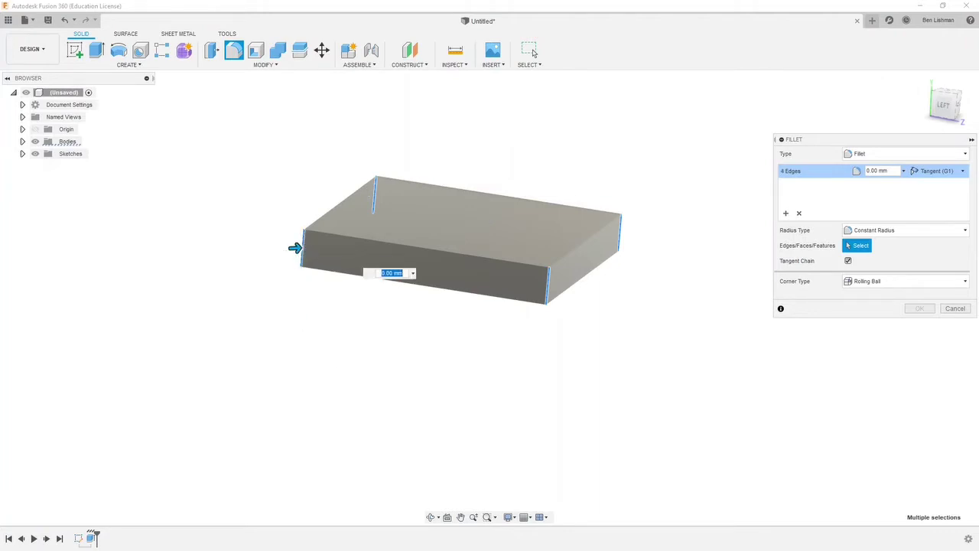
Check the corner radius in the PDF brief and fillet the base plate's four vertical corner edges at 14 mm
{"action": "key", "text": "alt+Tab"}
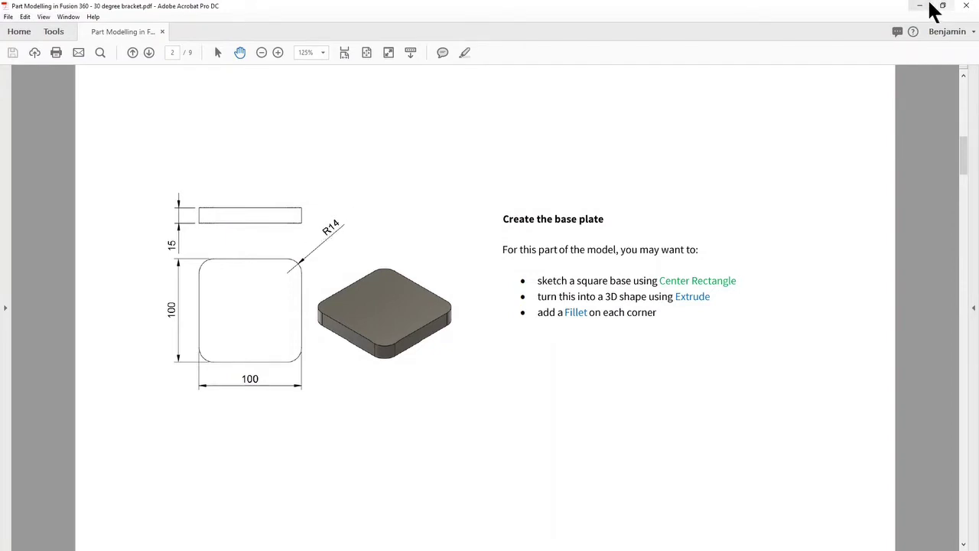
{"action": "left_click", "coordinate": [921, 8]}
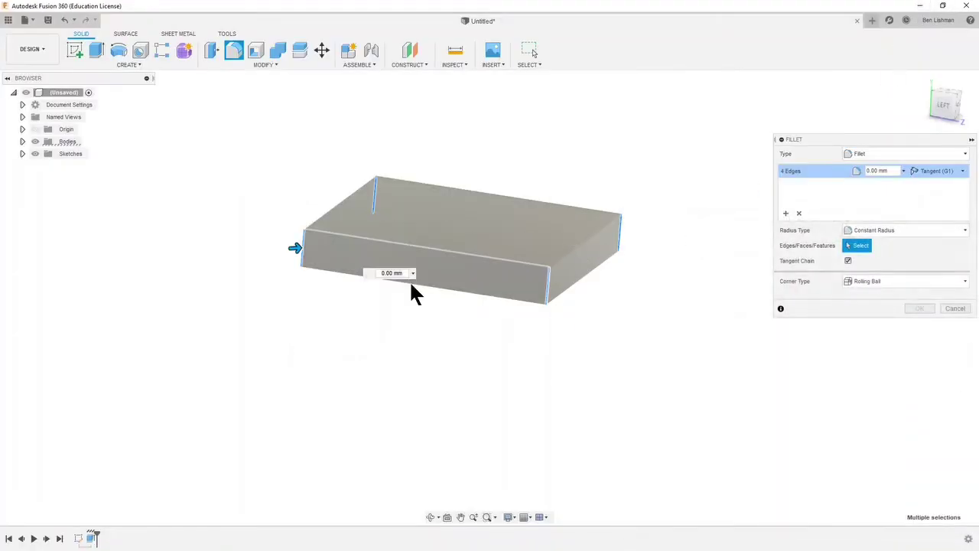
{"action": "left_click", "coordinate": [386, 273]}
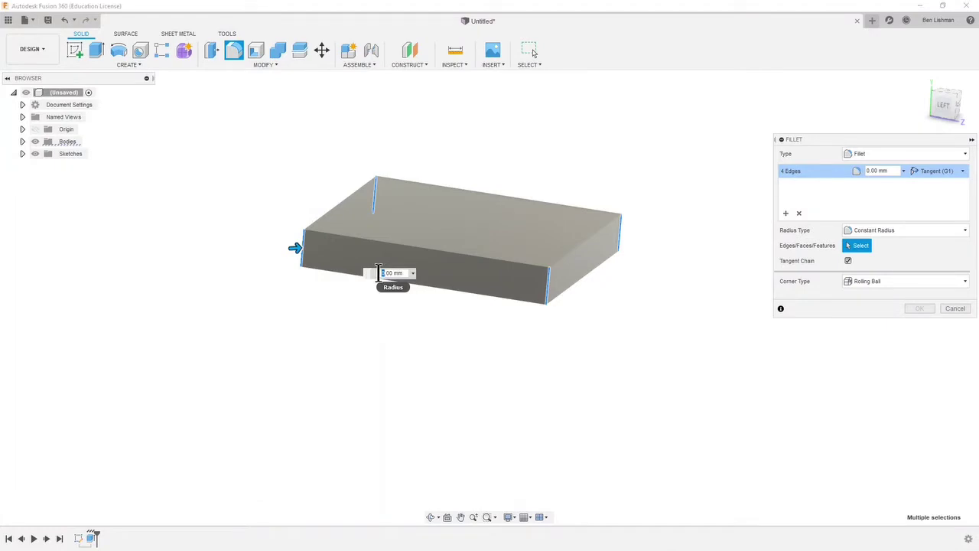
{"action": "type", "text": "14"}
{"action": "key", "text": "Return"}
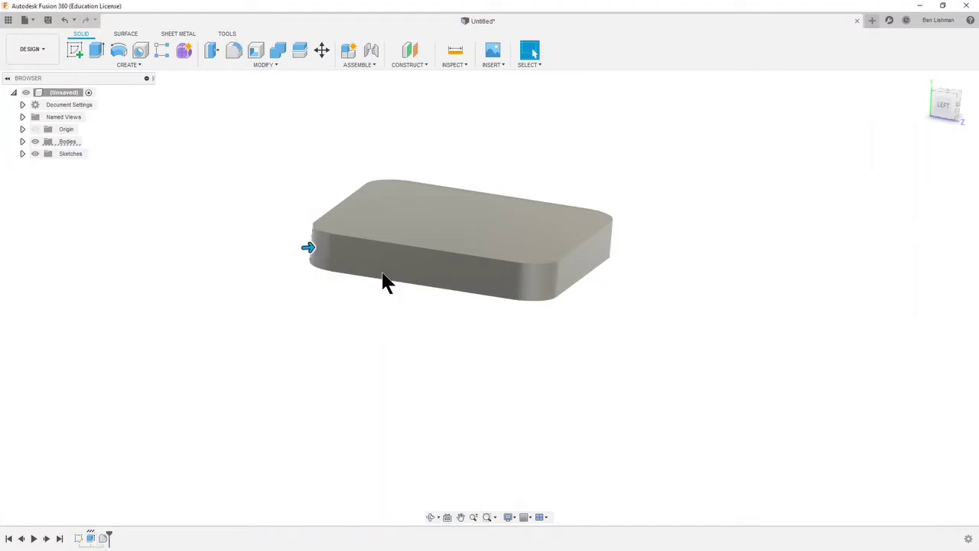
{"action": "scroll", "coordinate": [488, 164], "scroll_direction": "down", "scroll_amount": 2}
{"action": "scroll", "coordinate": [487, 164], "scroll_direction": "up", "scroll_amount": 2}
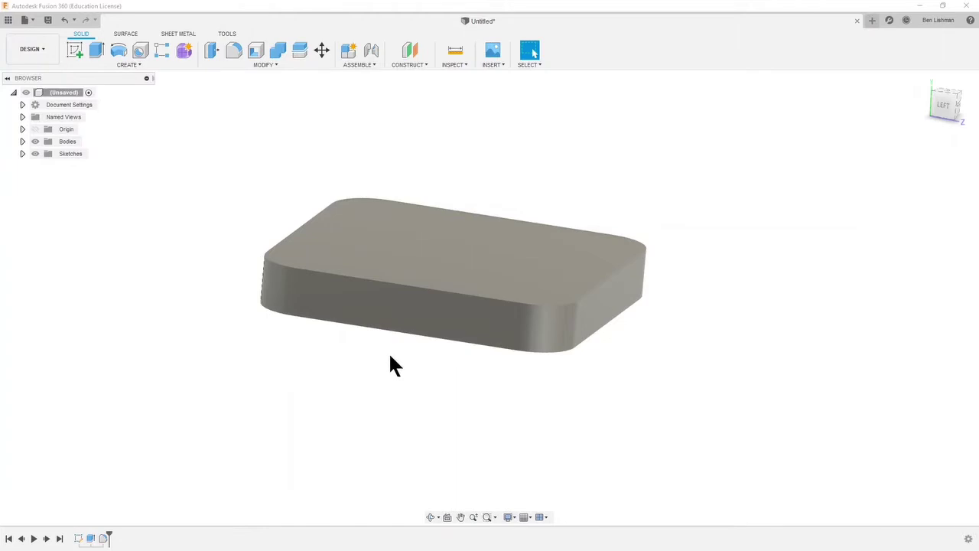
{"action": "scroll", "coordinate": [498, 156], "scroll_direction": "down", "scroll_amount": 4}
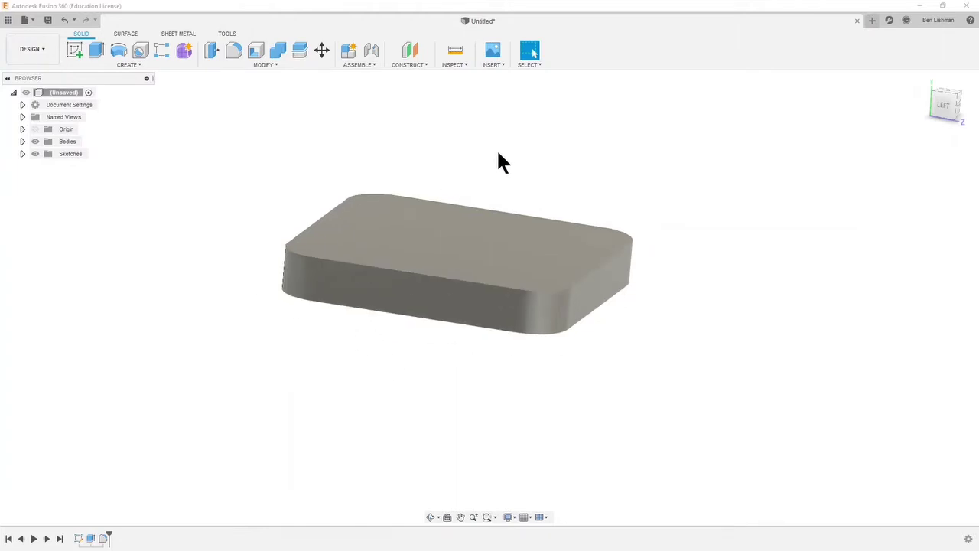
{"action": "scroll", "coordinate": [551, 383], "scroll_direction": "down", "scroll_amount": 3}
{"action": "scroll", "coordinate": [545, 118], "scroll_direction": "up", "scroll_amount": 3}
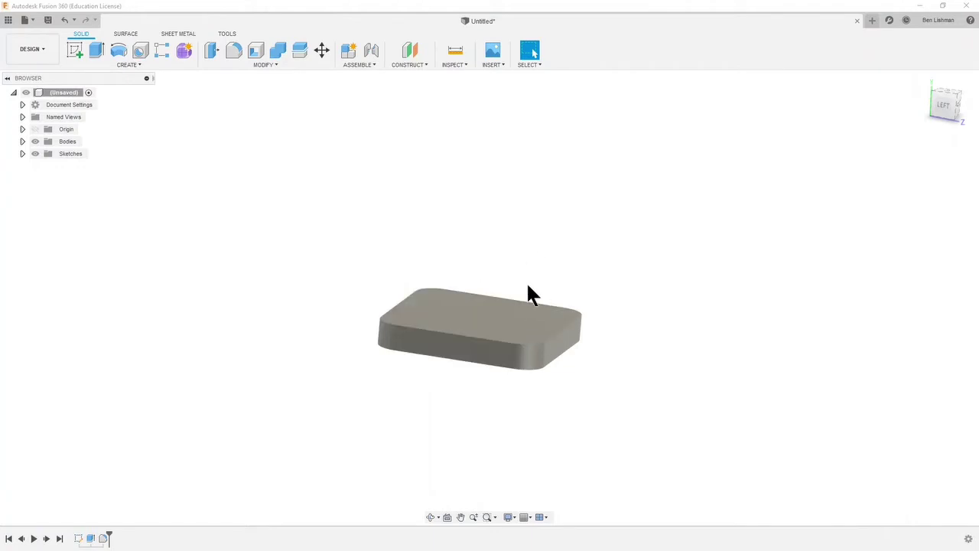
{"action": "scroll", "coordinate": [610, 235], "scroll_direction": "up", "scroll_amount": 2}
{"action": "scroll", "coordinate": [511, 243], "scroll_direction": "down", "scroll_amount": 2}
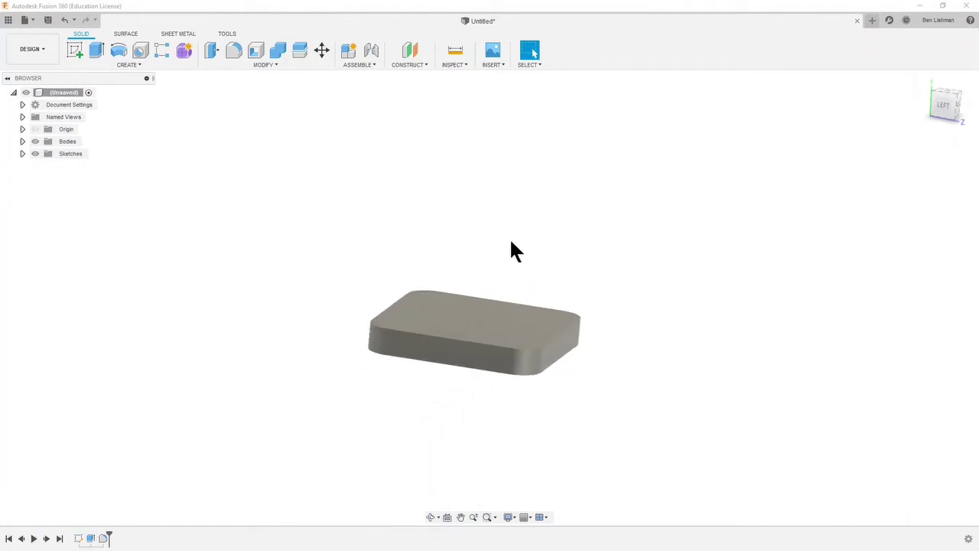
{"action": "scroll", "coordinate": [352, 260], "scroll_direction": "up", "scroll_amount": 2}
{"action": "scroll", "coordinate": [383, 259], "scroll_direction": "down", "scroll_amount": 1}
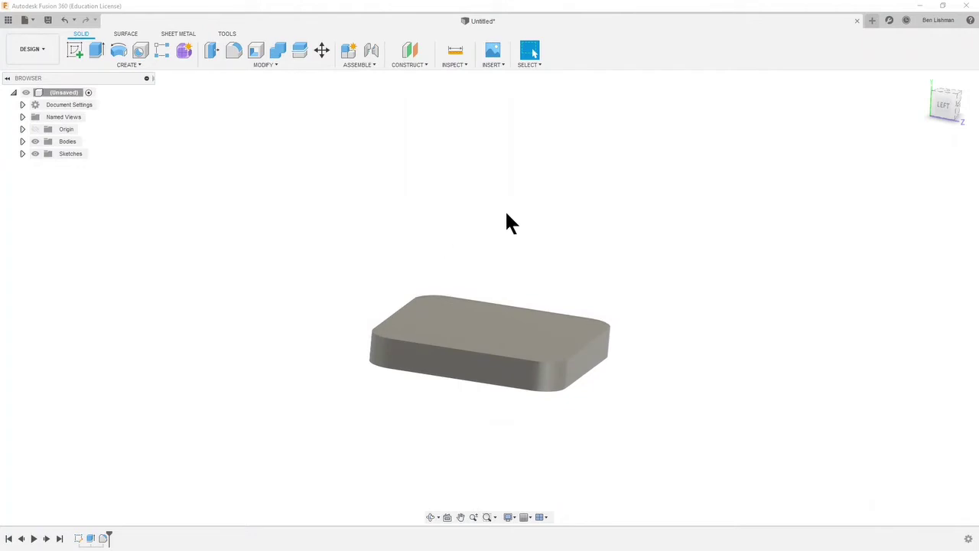
{"action": "scroll", "coordinate": [518, 305], "scroll_direction": "down", "scroll_amount": 2}
{"action": "scroll", "coordinate": [518, 294], "scroll_direction": "up", "scroll_amount": 3}
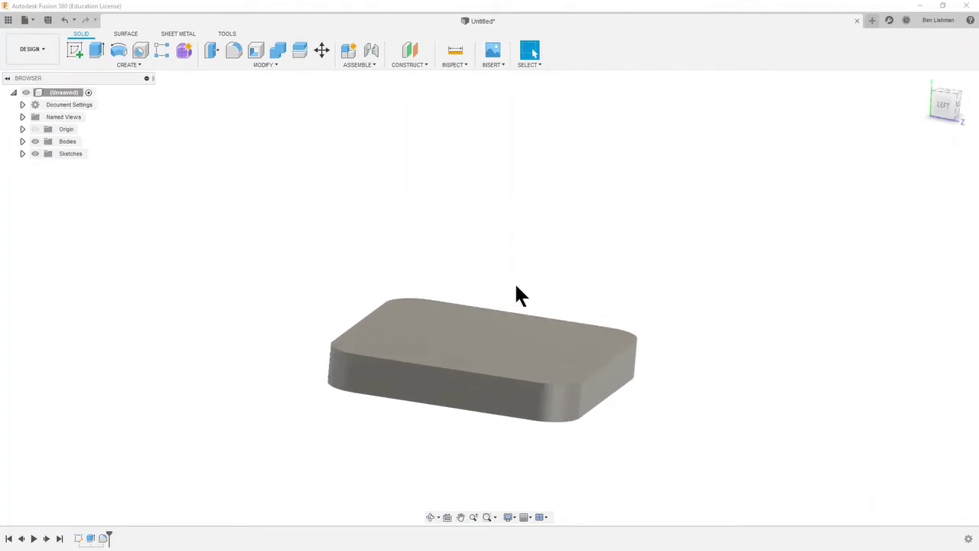
Check the path drawing in the PDF brief and start a sketch on the vertical origin plane parallel to the left view
{"action": "key", "text": "alt+Tab"}
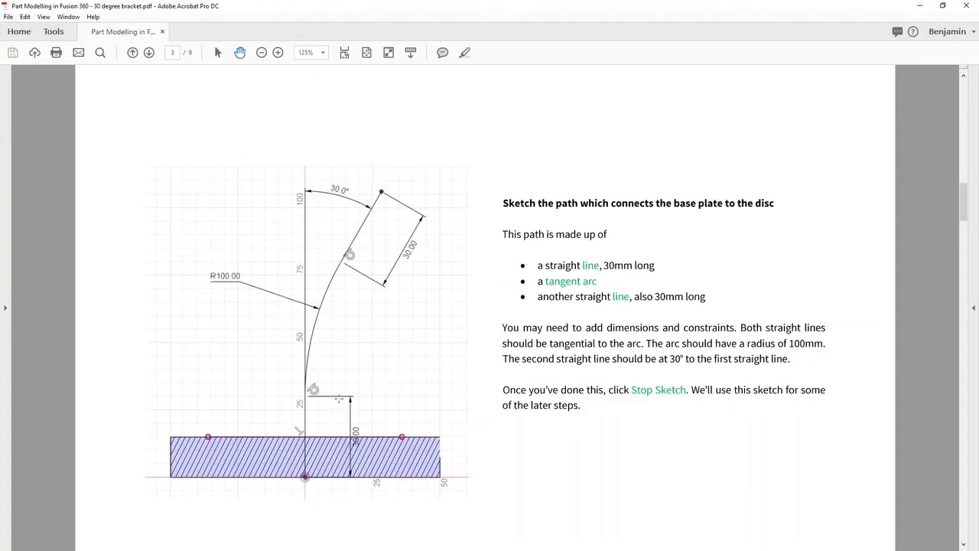
{"action": "left_click", "coordinate": [921, 10]}
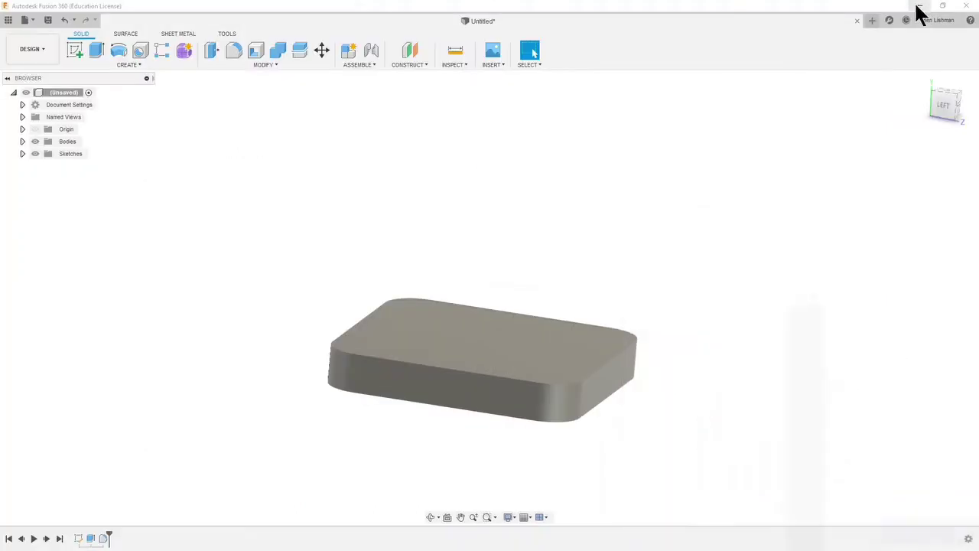
{"action": "left_click", "coordinate": [75, 53]}
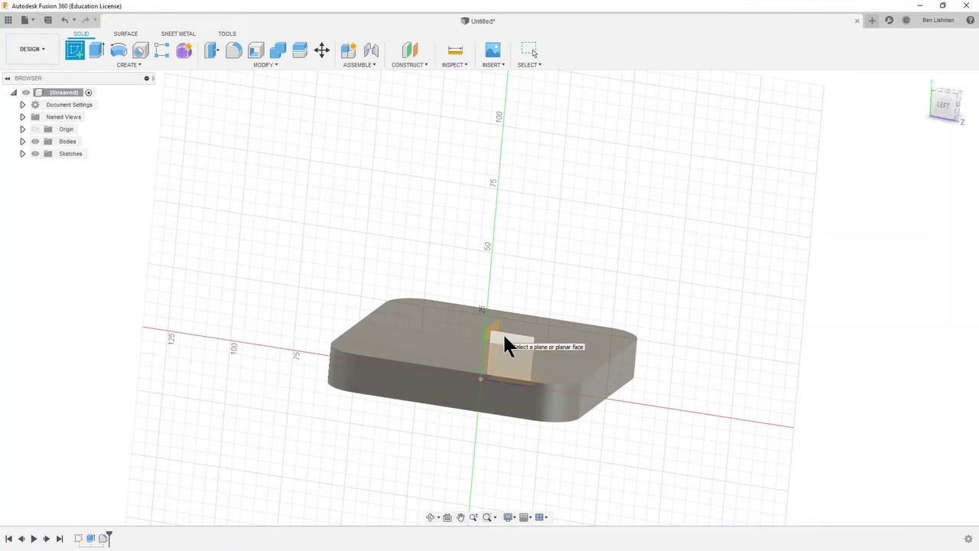
{"action": "left_click", "coordinate": [505, 336]}
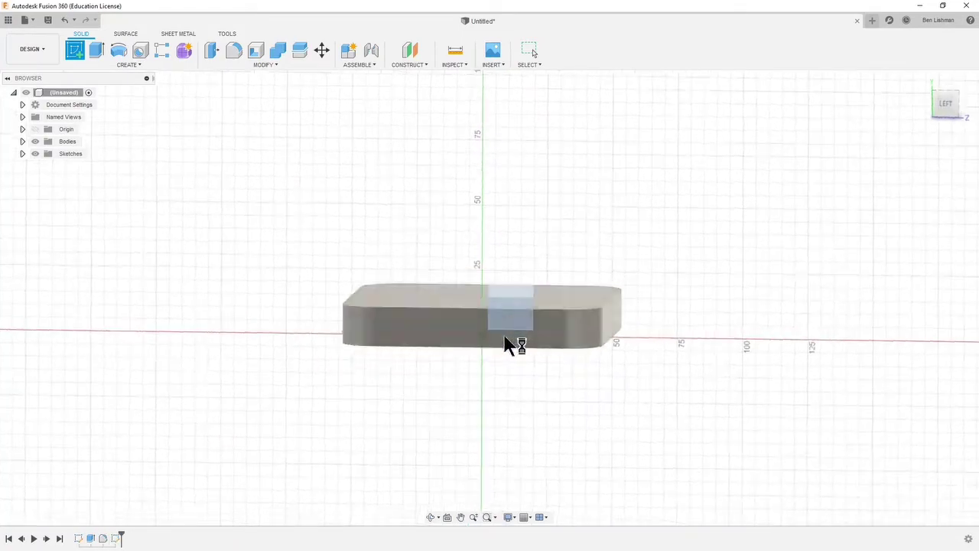
{"action": "scroll", "coordinate": [525, 153], "scroll_direction": "up", "scroll_amount": 3}
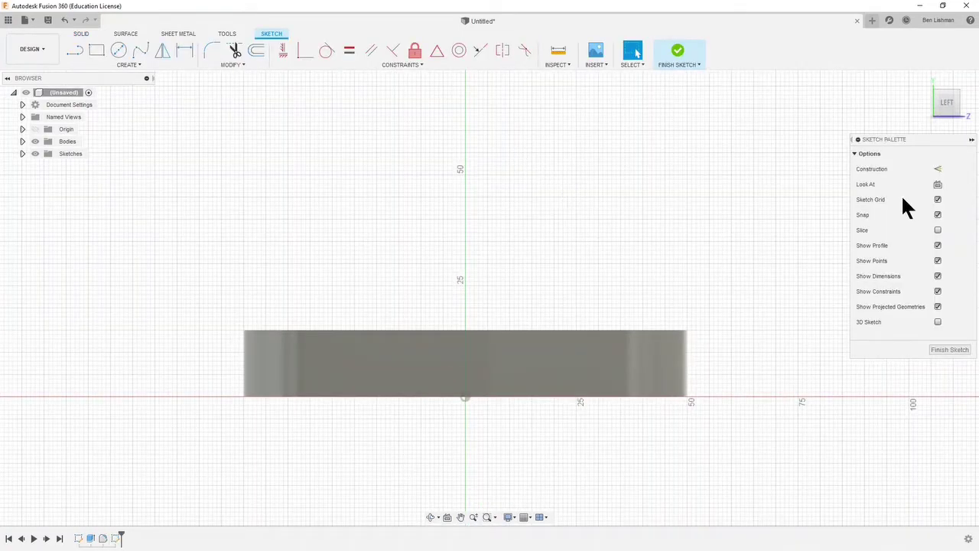
Turn on Slice for the sketch to cut the base plate at the sketch plane, and face the left view
{"action": "left_click", "coordinate": [938, 230]}
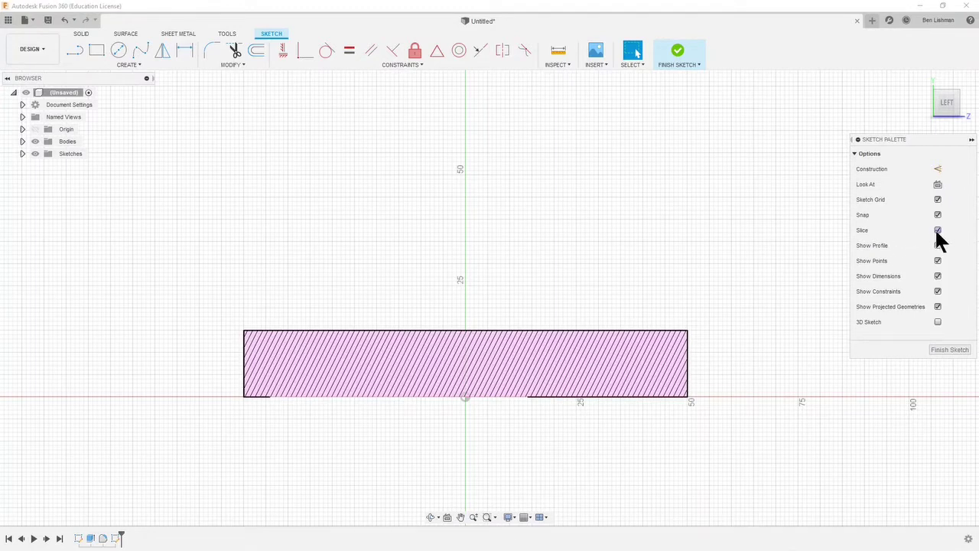
{"action": "left_click", "coordinate": [938, 232]}
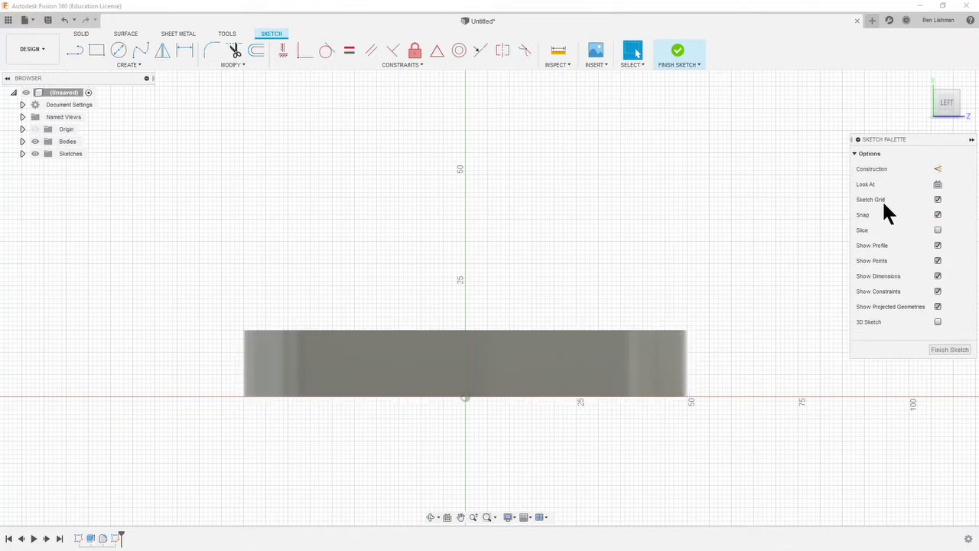
{"action": "middle_click_drag", "start_coordinate": [782, 200], "coordinate": [733, 232], "text": "shift"}
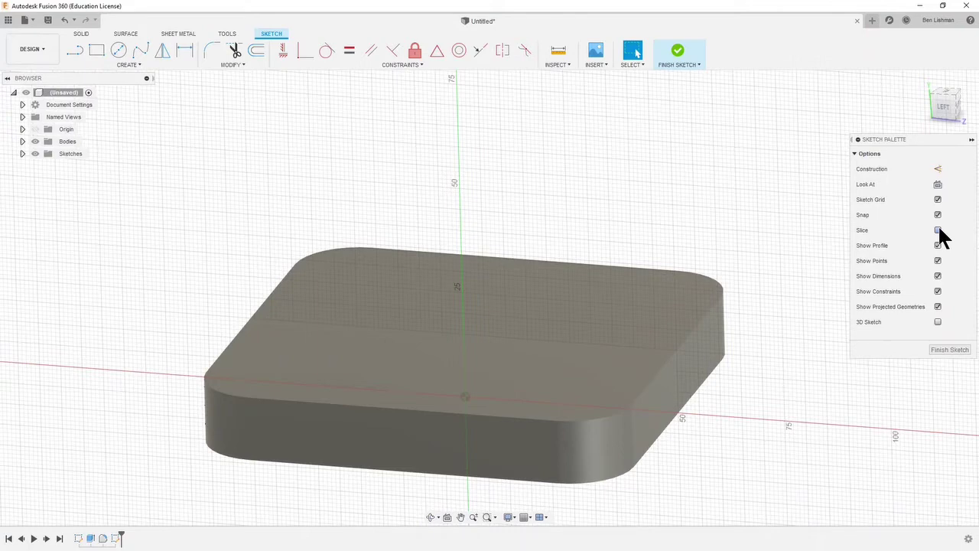
{"action": "left_click", "coordinate": [938, 230]}
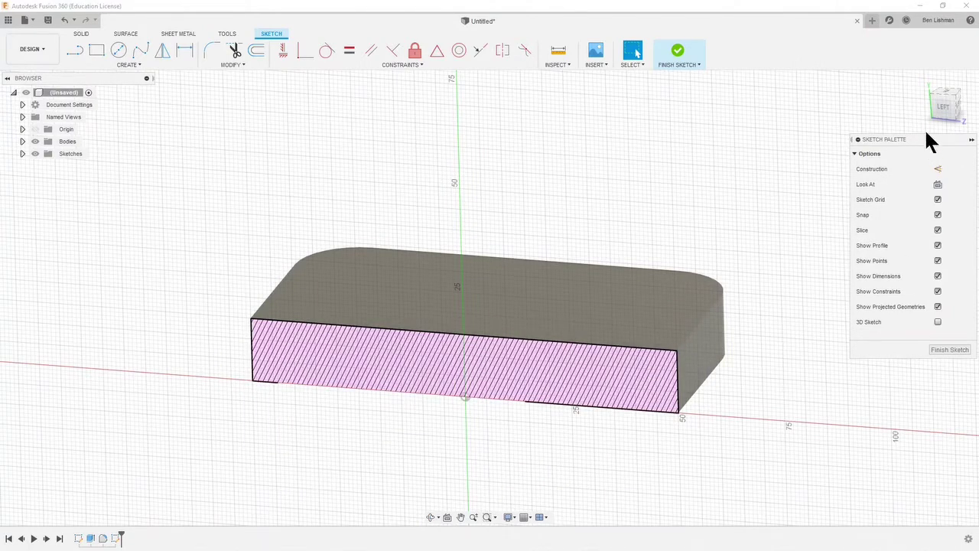
{"action": "left_click", "coordinate": [943, 106]}
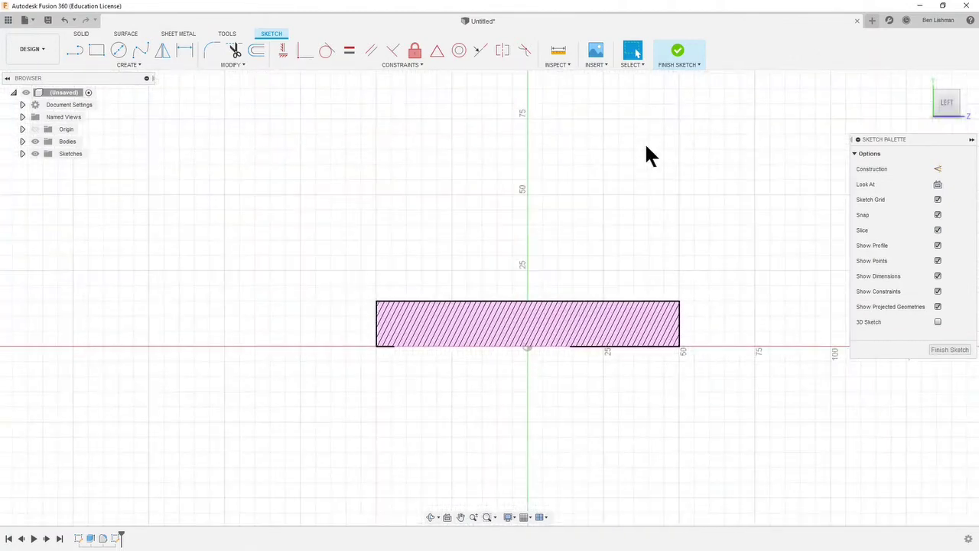
{"action": "scroll", "coordinate": [670, 104], "scroll_direction": "up", "scroll_amount": 2}
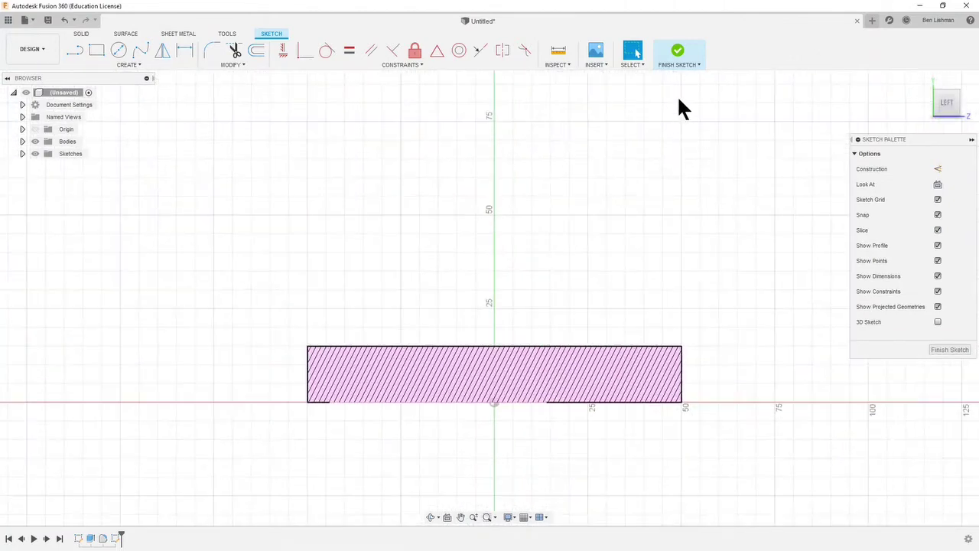
Sketch a vertical line about 30 mm long upward from the origin through the base plate
{"action": "left_click", "coordinate": [75, 49]}
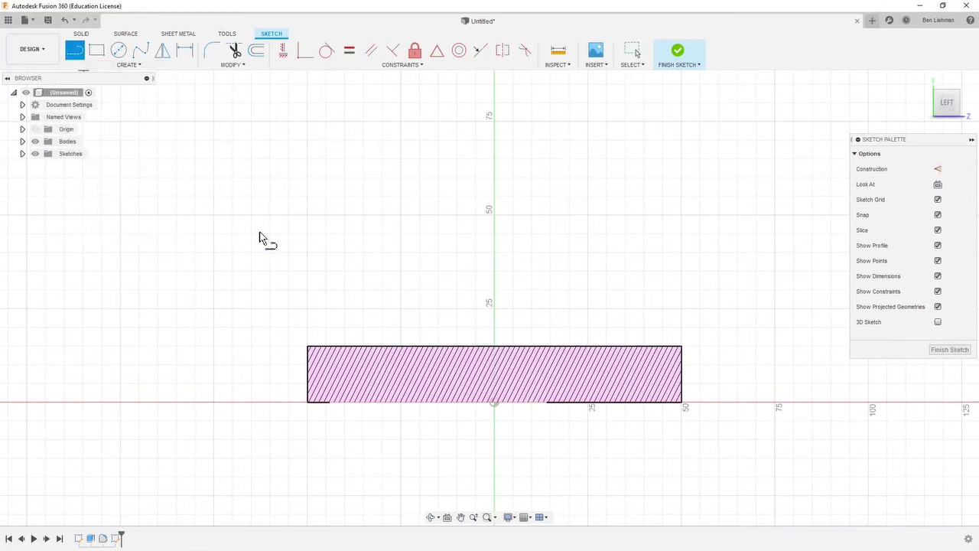
{"action": "left_click", "coordinate": [496, 403]}
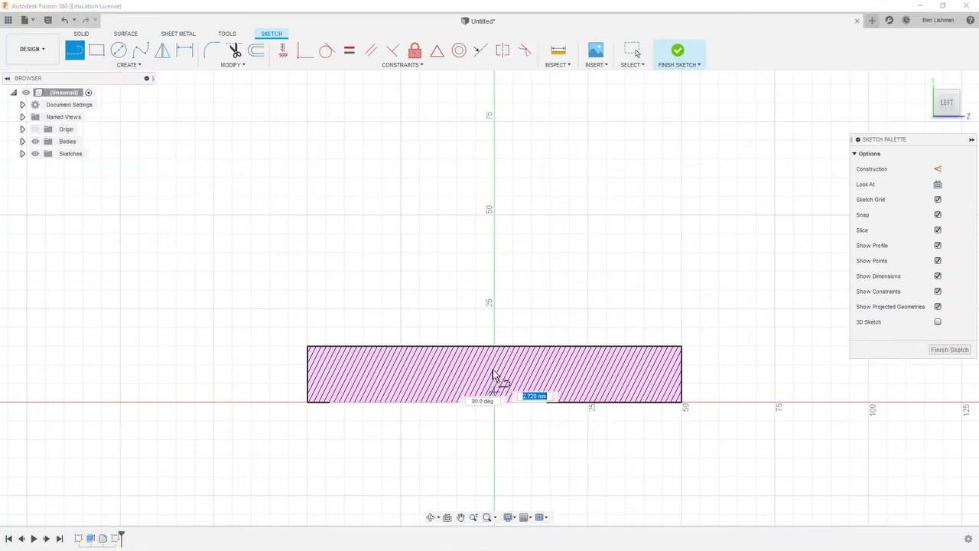
{"action": "left_click", "coordinate": [496, 291]}
{"action": "scroll", "coordinate": [571, 312], "scroll_direction": "down", "scroll_amount": 2}
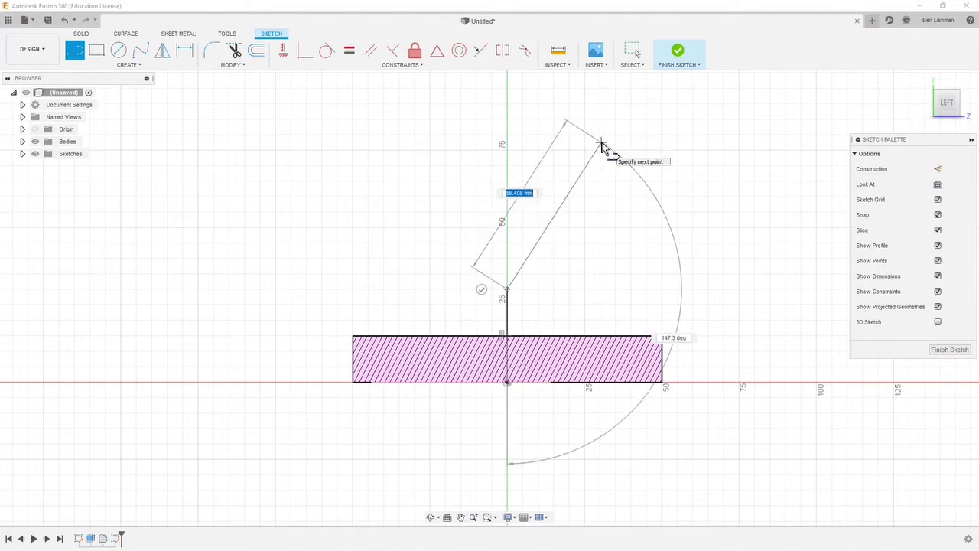
{"action": "key", "text": "Escape"}
{"action": "scroll", "coordinate": [635, 167], "scroll_direction": "down", "scroll_amount": 1}
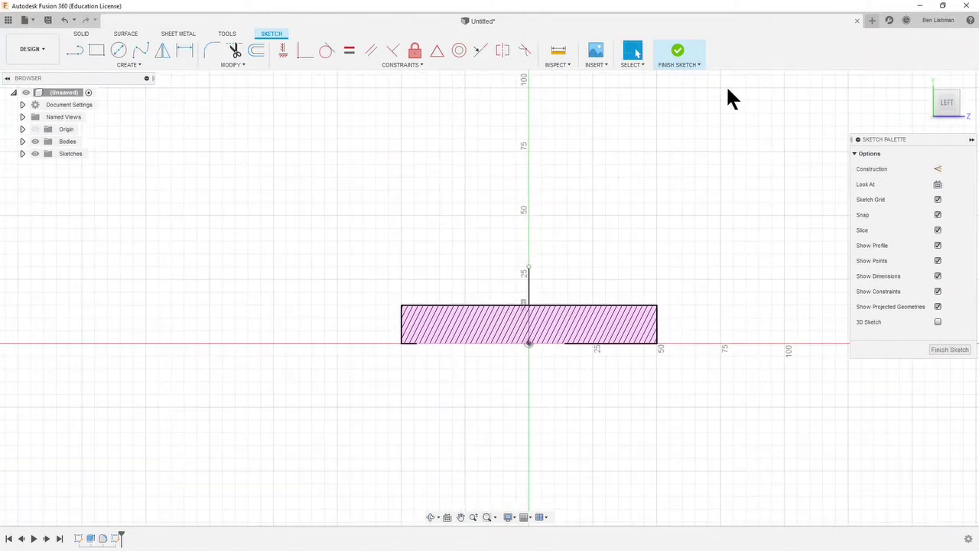
Draw a three-point arc tangent to the line's upper end, curving right to a point about 68 mm above the origin
{"action": "scroll", "coordinate": [604, 103], "scroll_direction": "up", "scroll_amount": 2}
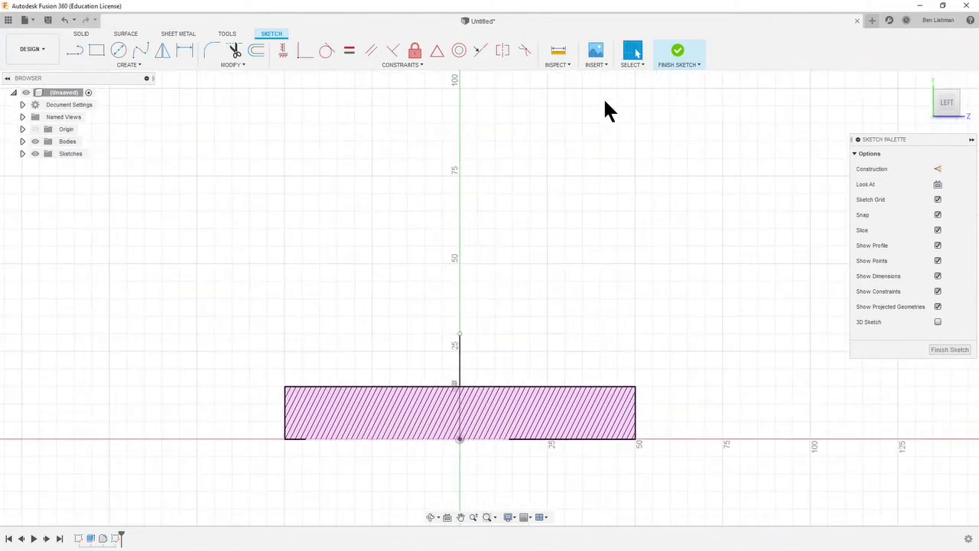
{"action": "left_click", "coordinate": [98, 64]}
{"action": "mouse_move", "coordinate": [98, 110]}
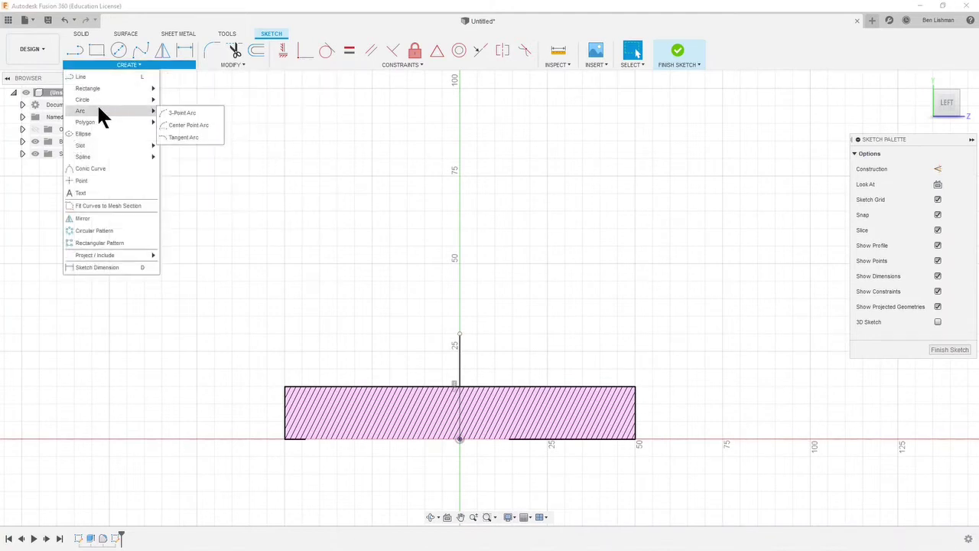
{"action": "left_click", "coordinate": [177, 116]}
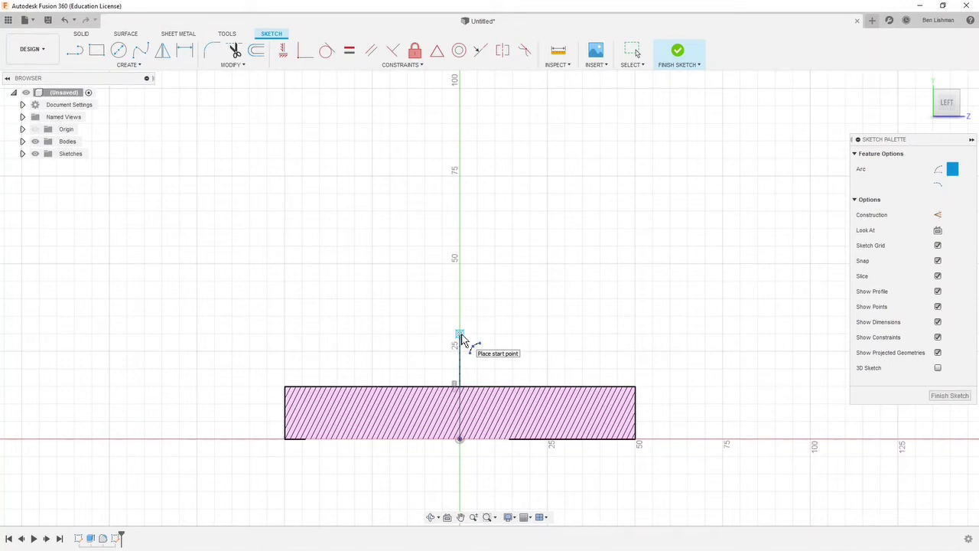
{"action": "left_click", "coordinate": [459, 335]}
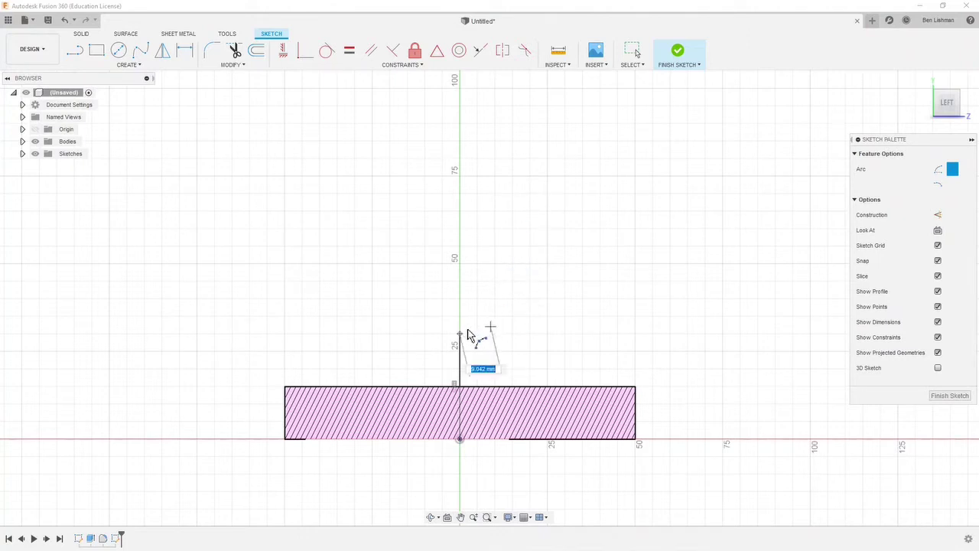
{"action": "left_click", "coordinate": [499, 348]}
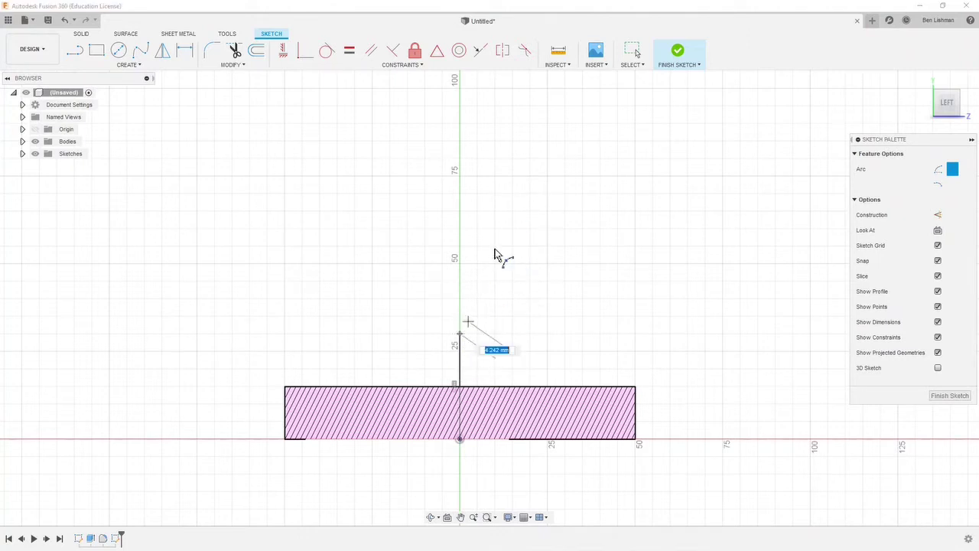
{"action": "left_click", "coordinate": [525, 203]}
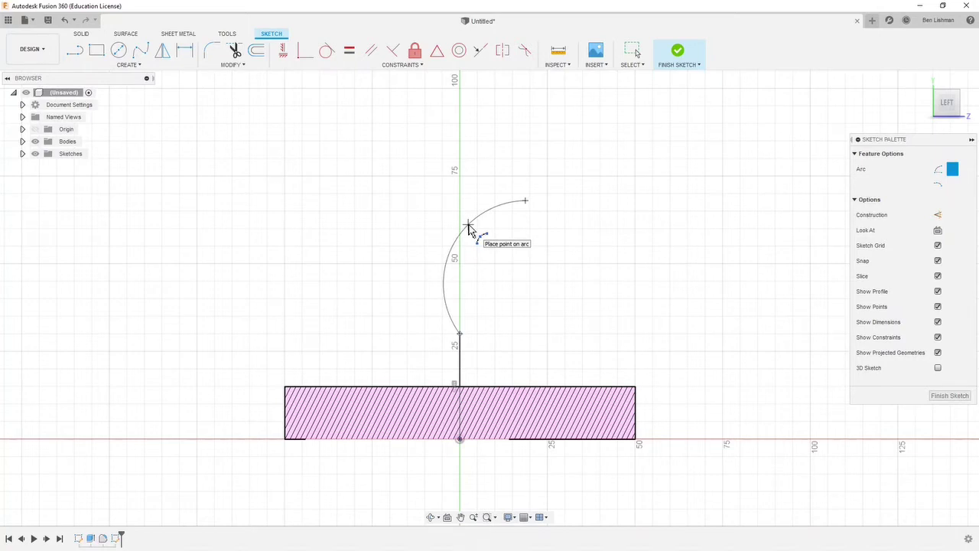
{"action": "left_click", "coordinate": [486, 234]}
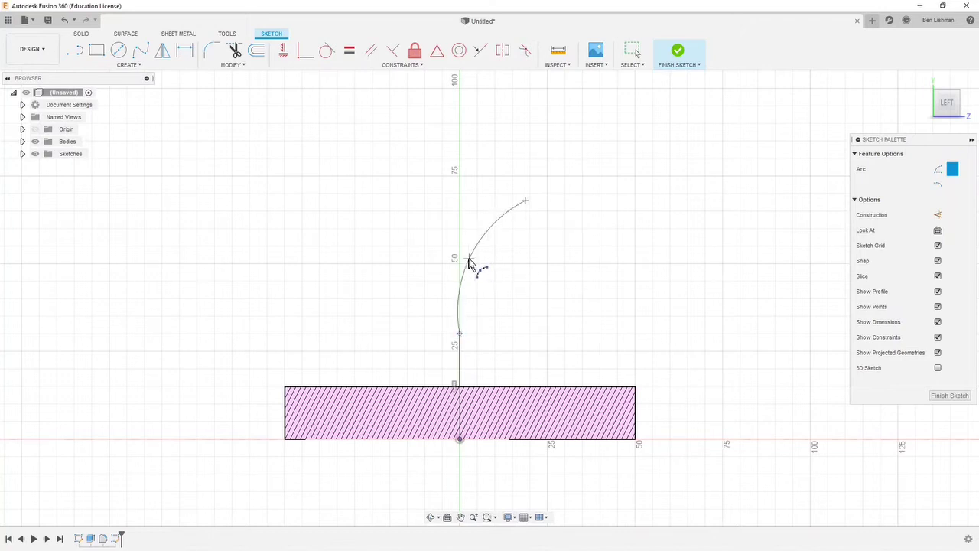
{"action": "left_click", "coordinate": [475, 263]}
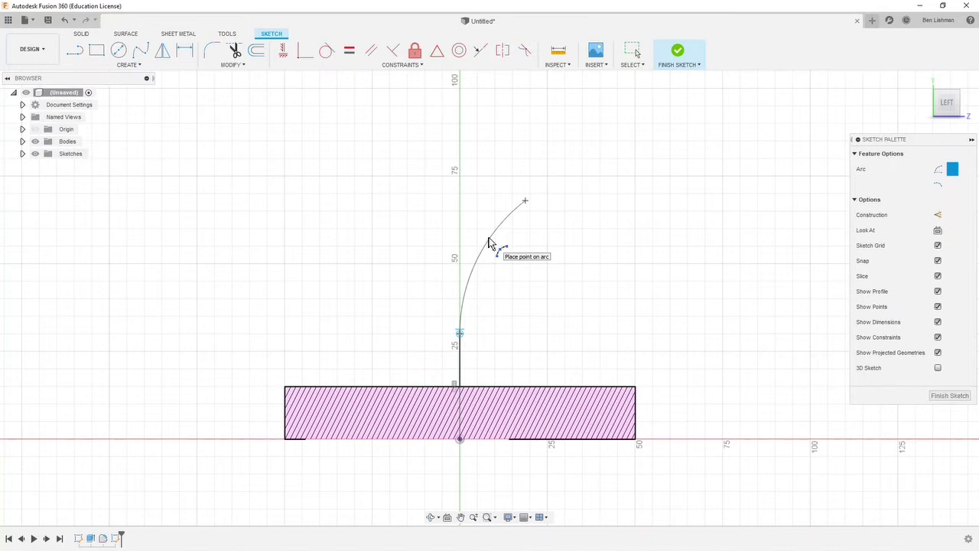
{"action": "left_click", "coordinate": [489, 242]}
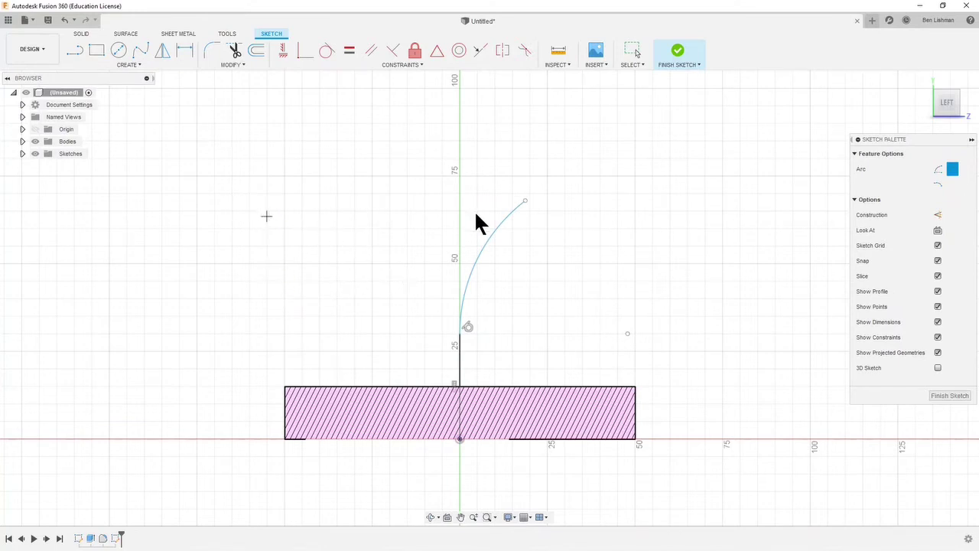
{"action": "key", "text": "Escape"}
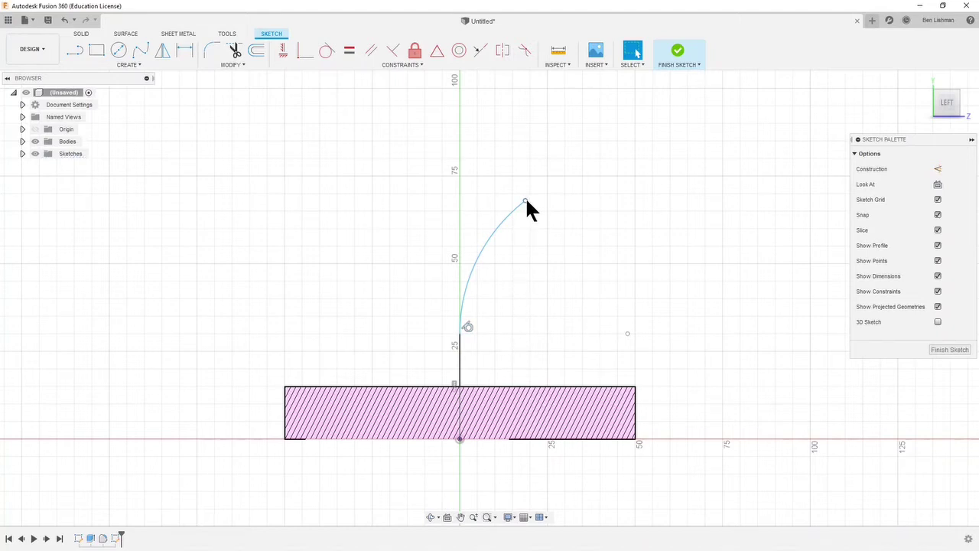
Delete the tangent constraint between the arc and the vertical line, moving the arc's free end to test how it behaves
{"action": "mouse_move", "coordinate": [526, 202]}
{"action": "left_mouse_down"}
{"action": "mouse_move", "coordinate": [506, 188]}
{"action": "mouse_move", "coordinate": [523, 188]}
{"action": "mouse_move", "coordinate": [547, 216]}
{"action": "mouse_move", "coordinate": [531, 211]}
{"action": "mouse_move", "coordinate": [525, 188]}
{"action": "mouse_move", "coordinate": [543, 213]}
{"action": "mouse_move", "coordinate": [526, 198]}
{"action": "mouse_move", "coordinate": [537, 191]}
{"action": "mouse_move", "coordinate": [540, 208]}
{"action": "mouse_move", "coordinate": [533, 189]}
{"action": "mouse_move", "coordinate": [539, 197]}
{"action": "left_mouse_up"}
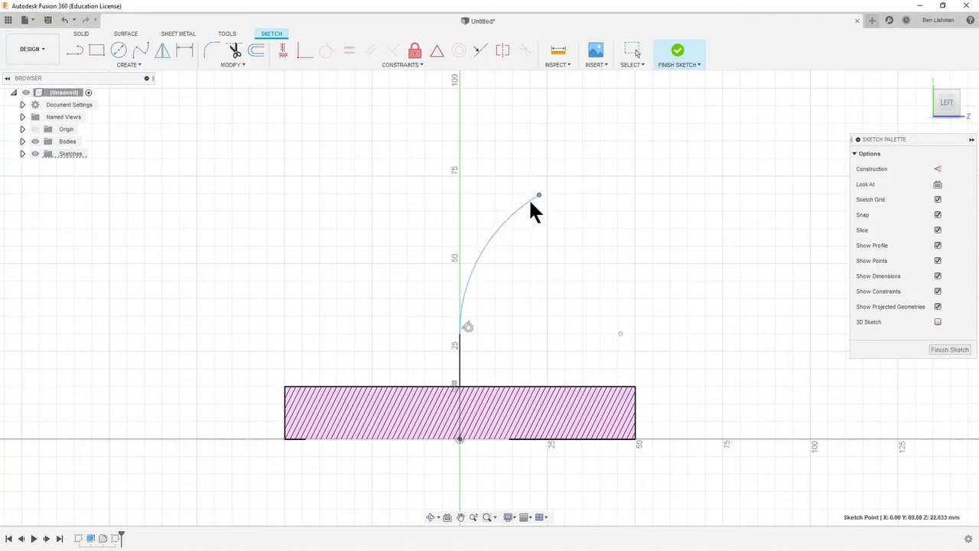
{"action": "left_click", "coordinate": [467, 326]}
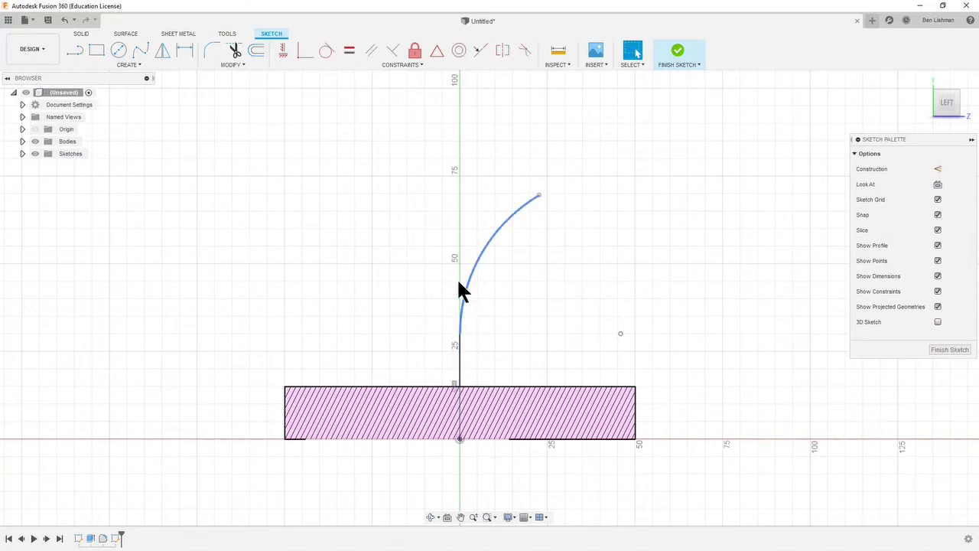
{"action": "mouse_move", "coordinate": [538, 195]}
{"action": "left_mouse_down"}
{"action": "mouse_move", "coordinate": [510, 202]}
{"action": "mouse_move", "coordinate": [459, 241]}
{"action": "mouse_move", "coordinate": [476, 251]}
{"action": "mouse_move", "coordinate": [523, 197]}
{"action": "mouse_move", "coordinate": [539, 206]}
{"action": "left_mouse_up"}
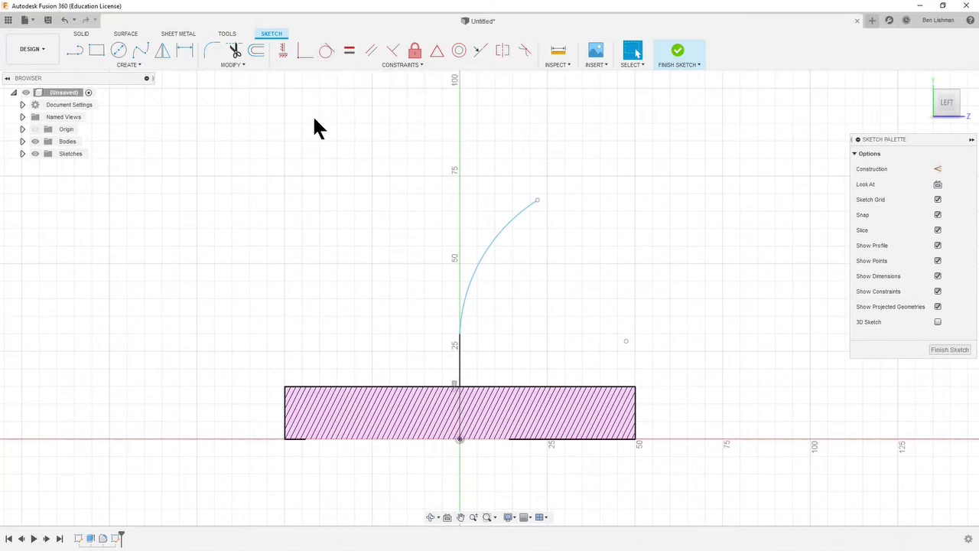
Apply a tangent constraint between the arc and the vertical line at their shared endpoint
{"action": "left_click", "coordinate": [325, 49]}
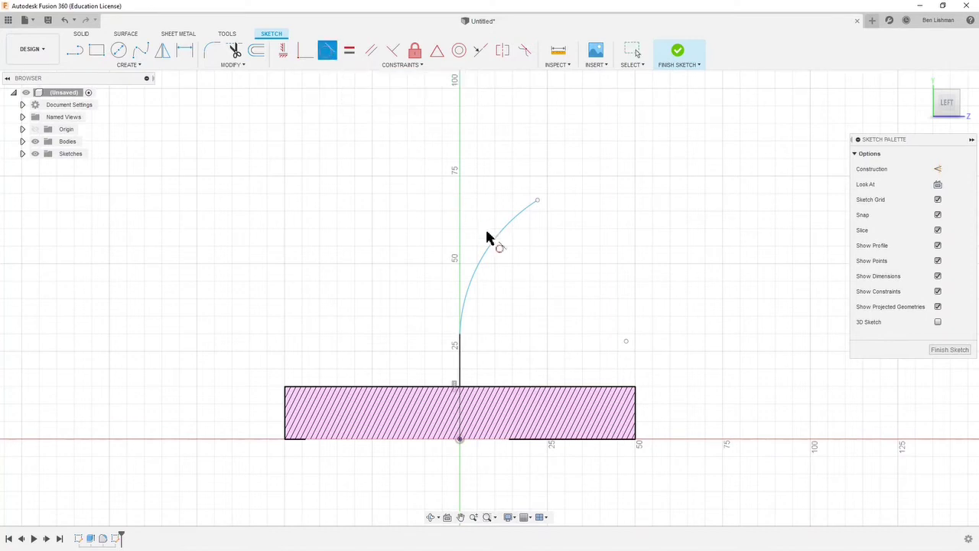
{"action": "left_click", "coordinate": [486, 254]}
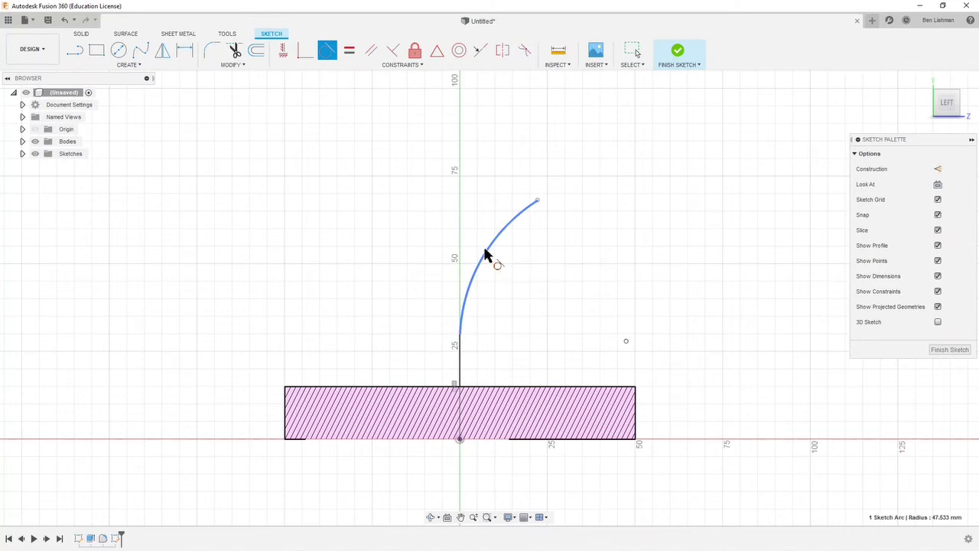
{"action": "left_click", "coordinate": [460, 371]}
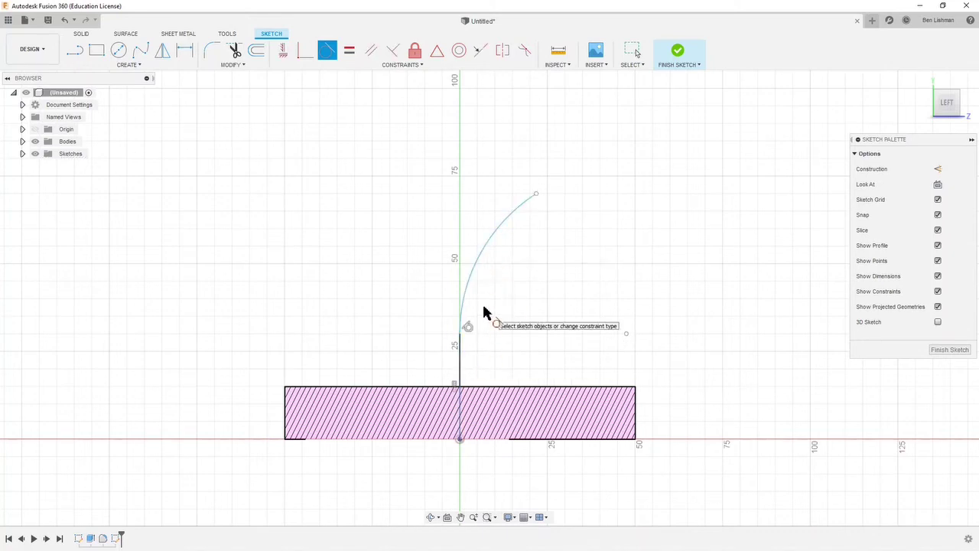
{"action": "key", "text": "Escape"}
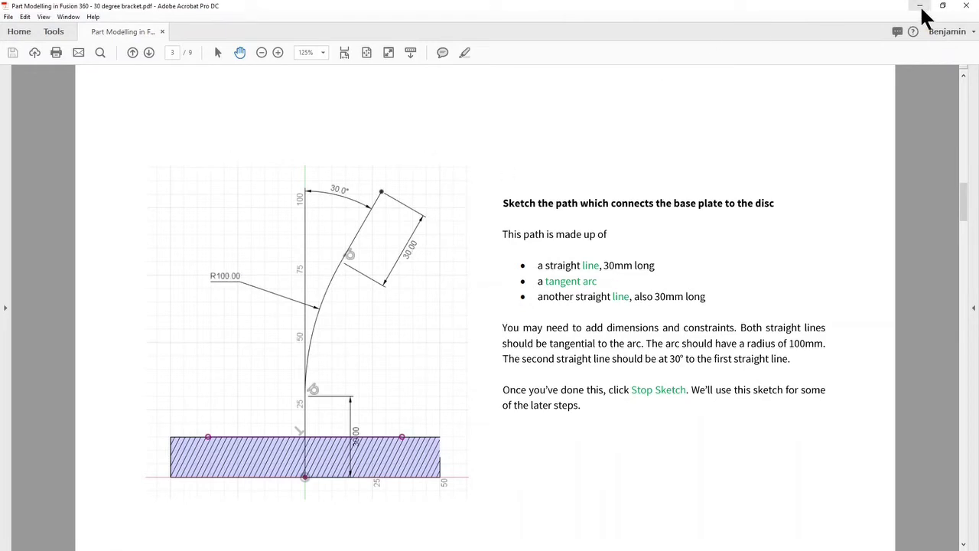
Return from the PDF brief to Fusion 360 and draw a 30 mm line from the arc's free end, sloping up and right
{"action": "left_click", "coordinate": [921, 6]}
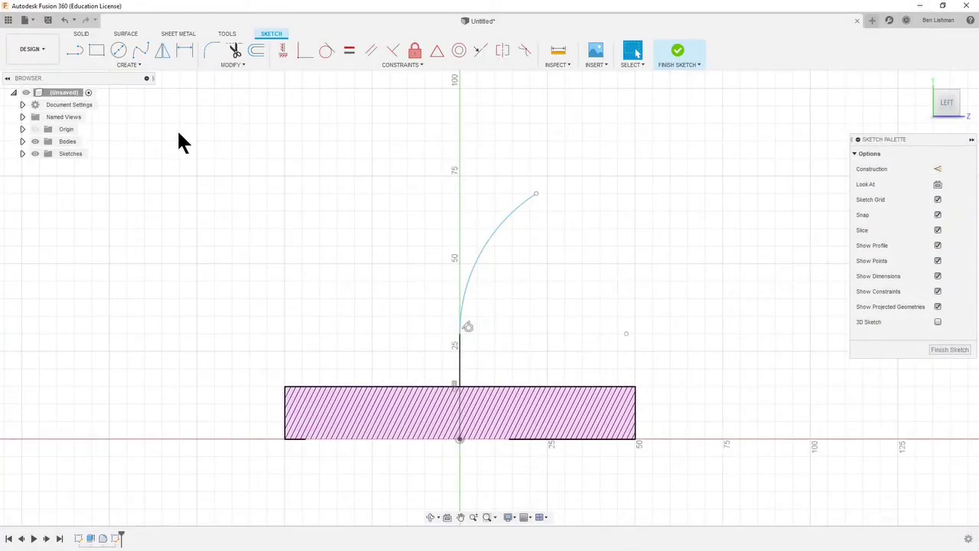
{"action": "left_click", "coordinate": [75, 51]}
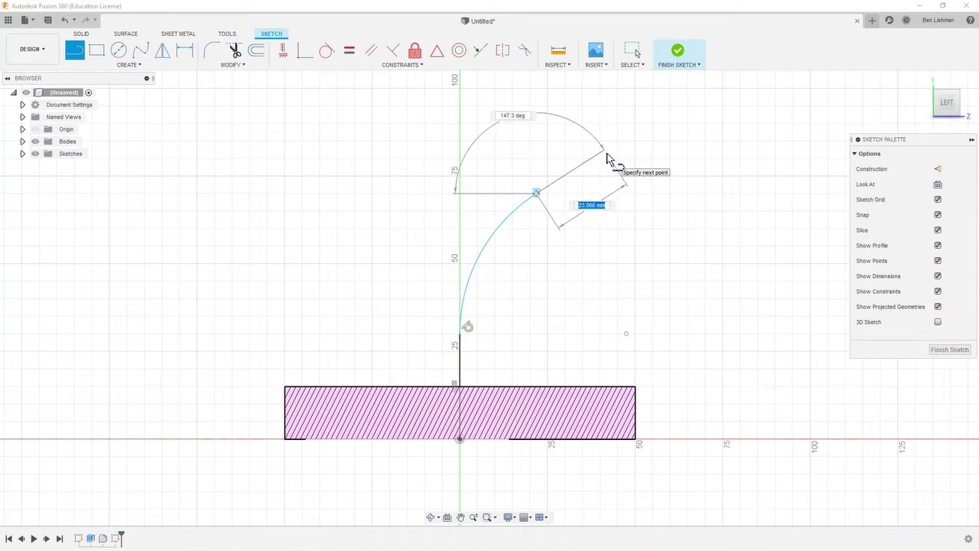
{"action": "type", "text": "30"}
{"action": "key", "text": "Tab"}
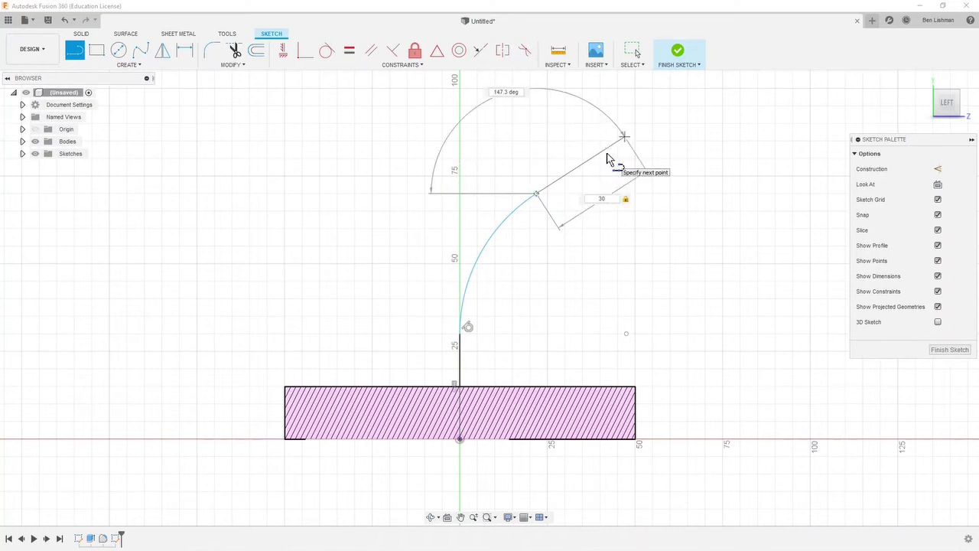
{"action": "key", "text": "Return"}
{"action": "key", "text": "Escape"}
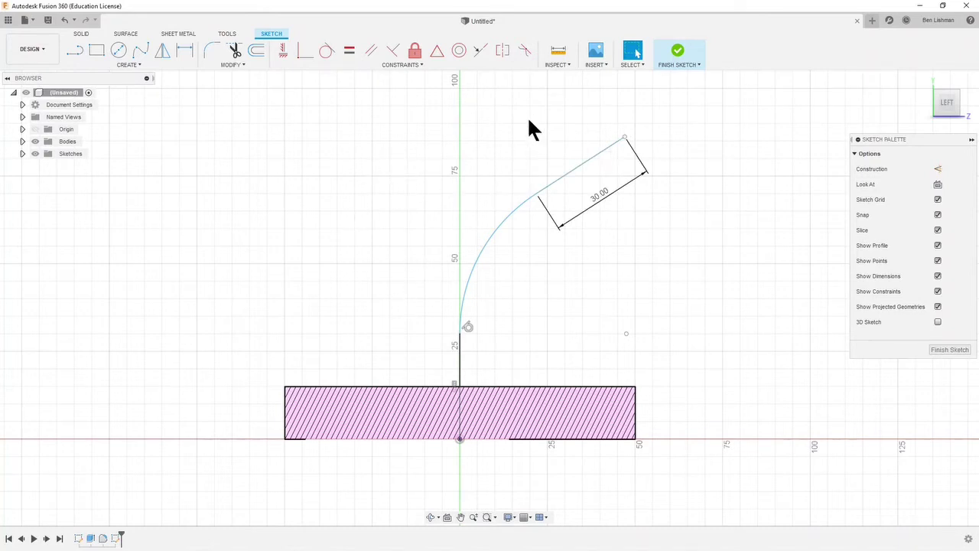
Apply a tangent constraint between the arc and the 30 mm sloping line
{"action": "left_click", "coordinate": [324, 52]}
{"action": "left_click", "coordinate": [539, 196]}
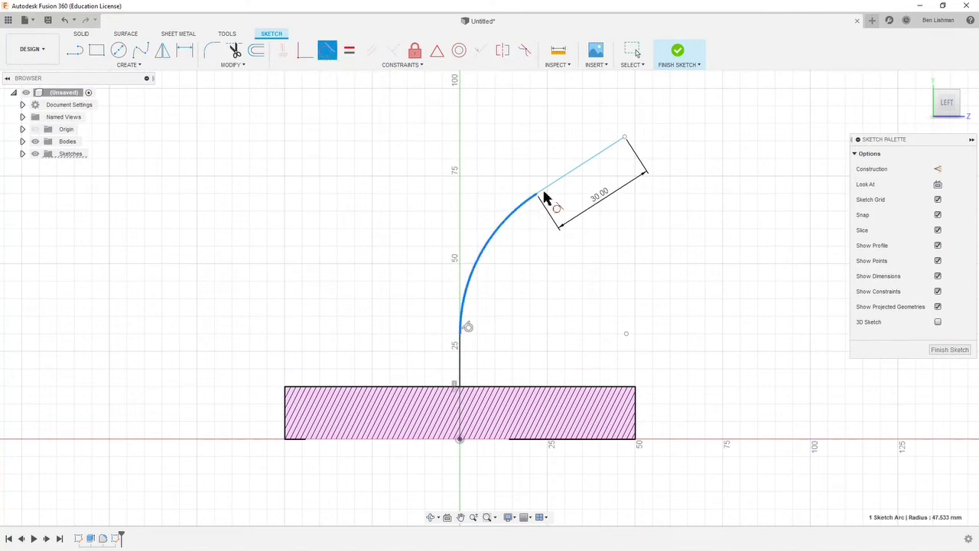
{"action": "left_click", "coordinate": [556, 181]}
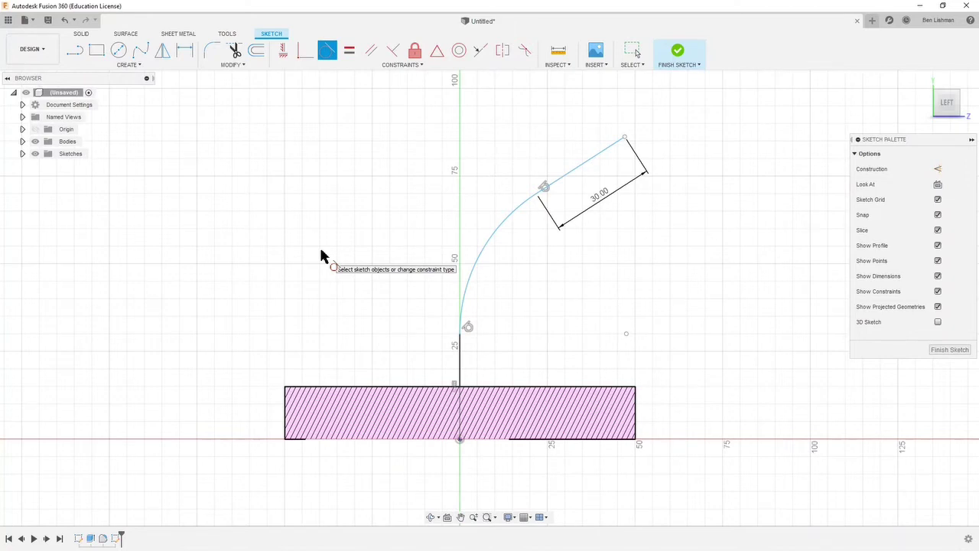
{"action": "key", "text": "Escape"}
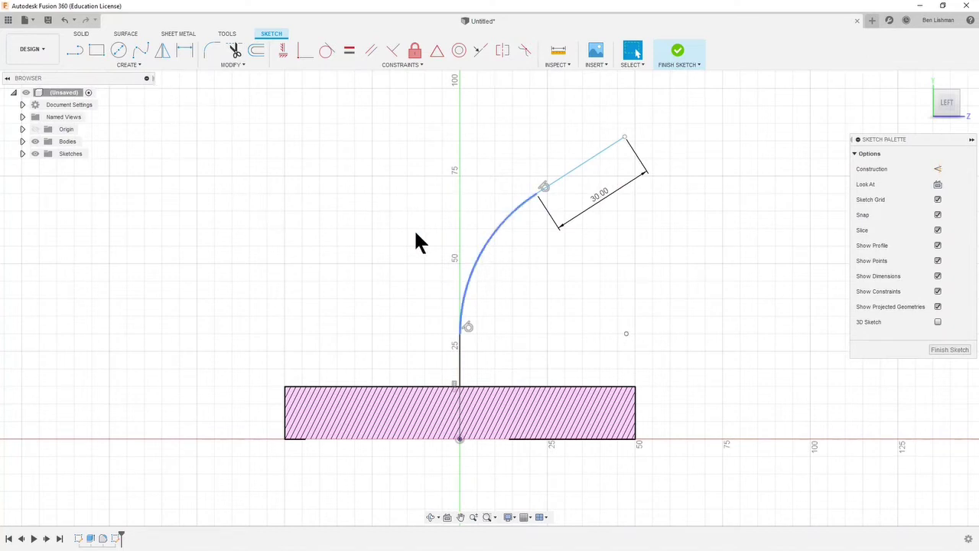
Dimension the arc's radius and set it to 100 mm
{"action": "left_click", "coordinate": [111, 65]}
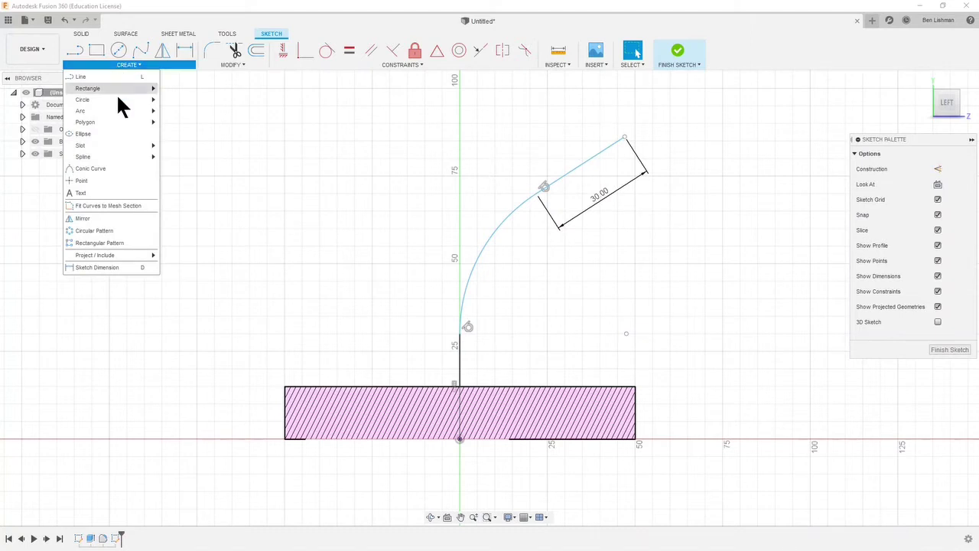
{"action": "left_click", "coordinate": [130, 268]}
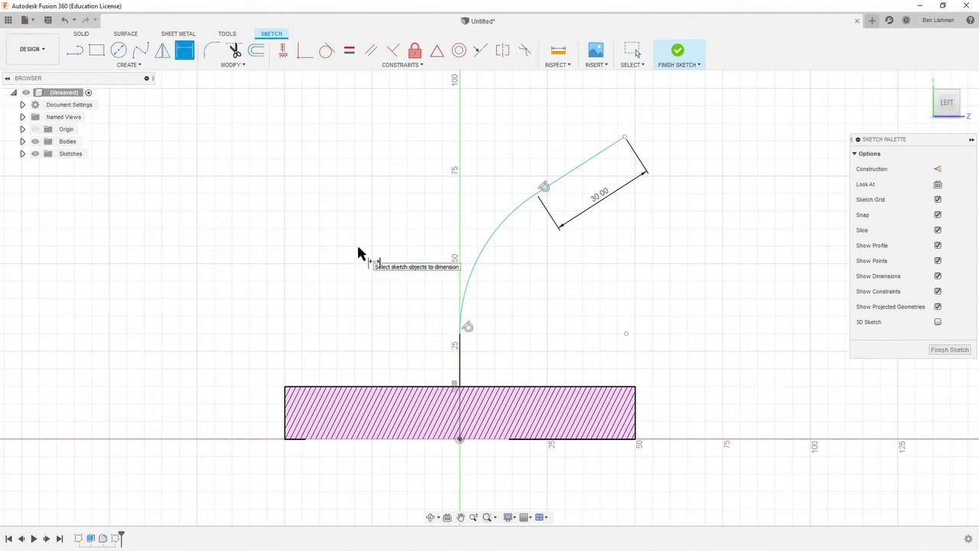
{"action": "key", "text": "Escape"}
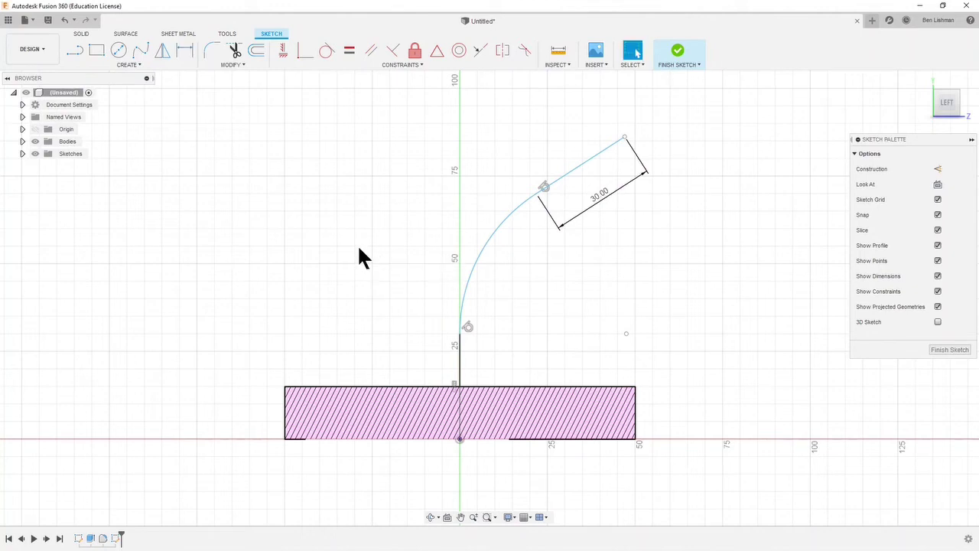
{"action": "key", "text": "d"}
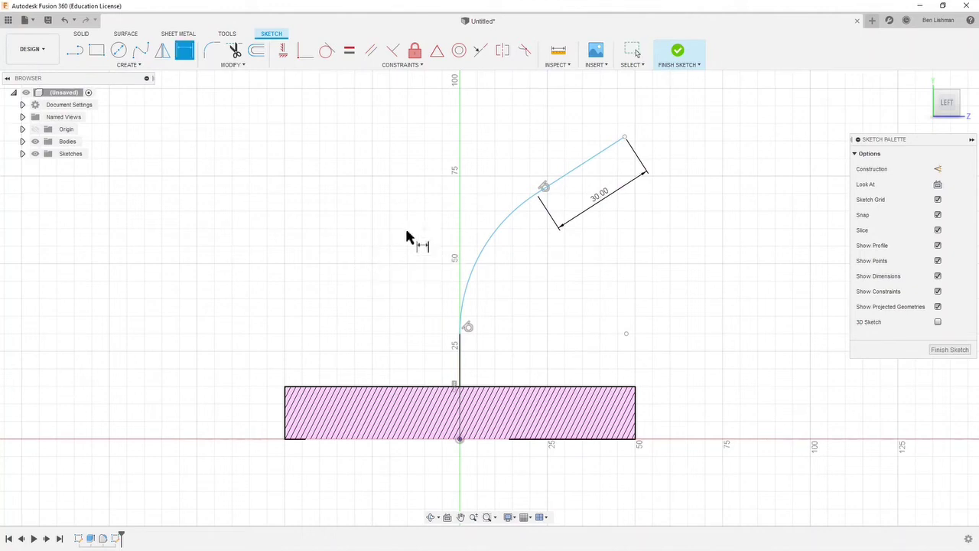
{"action": "left_click", "coordinate": [488, 247]}
{"action": "left_click", "coordinate": [406, 238]}
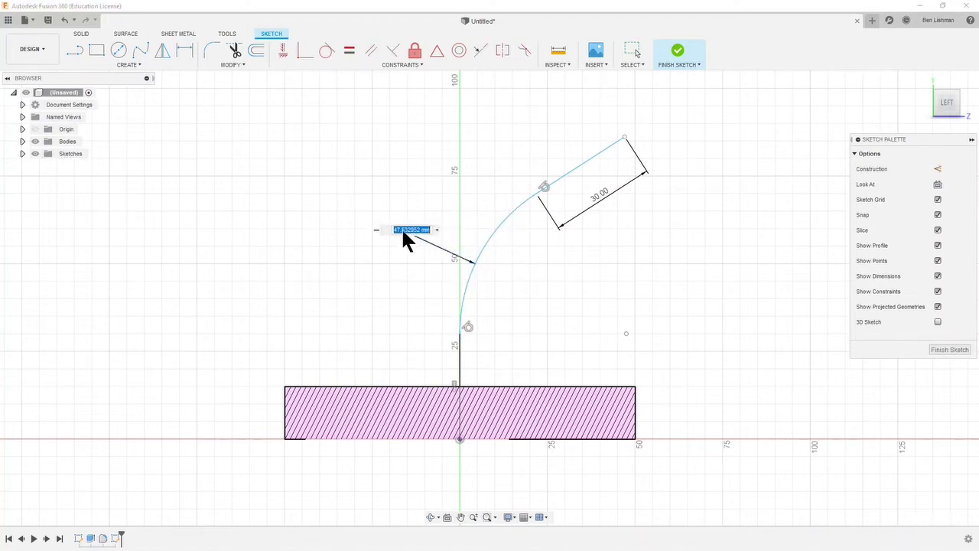
{"action": "type", "text": "100"}
{"action": "key", "text": "Return"}
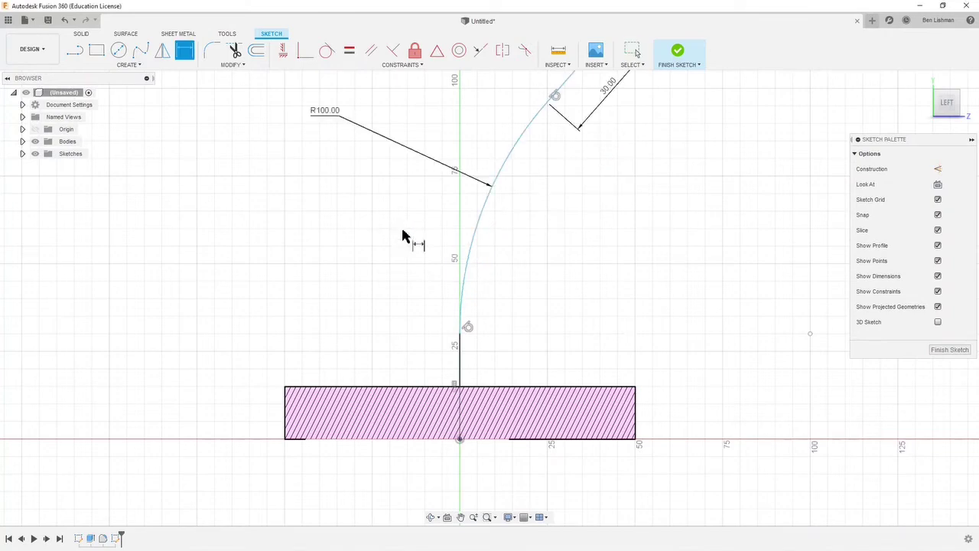
Bring the whole path into view and check the second line's required angle in the PDF brief
{"action": "scroll", "coordinate": [535, 260], "scroll_direction": "down", "scroll_amount": 3}
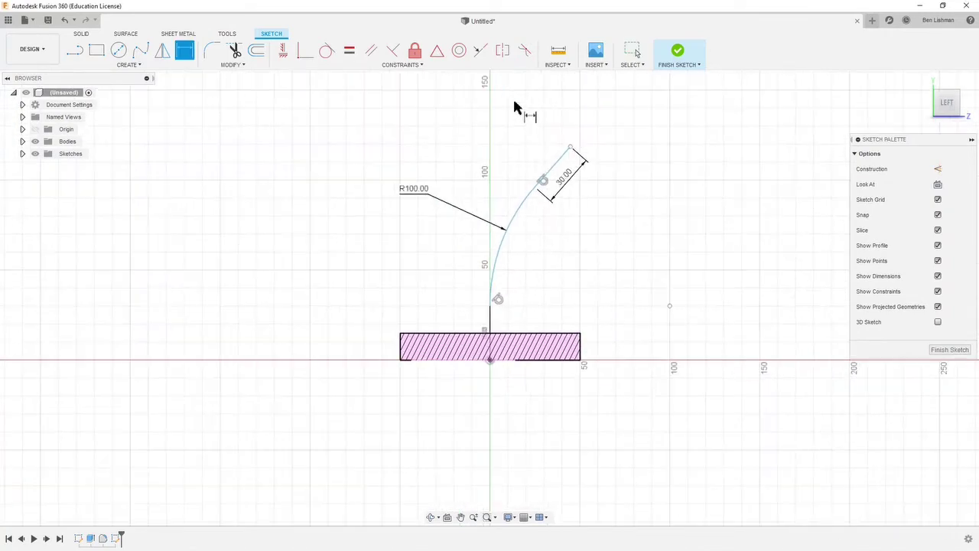
{"action": "scroll", "coordinate": [525, 160], "scroll_direction": "up", "scroll_amount": 2}
{"action": "scroll", "coordinate": [527, 168], "scroll_direction": "down", "scroll_amount": 1}
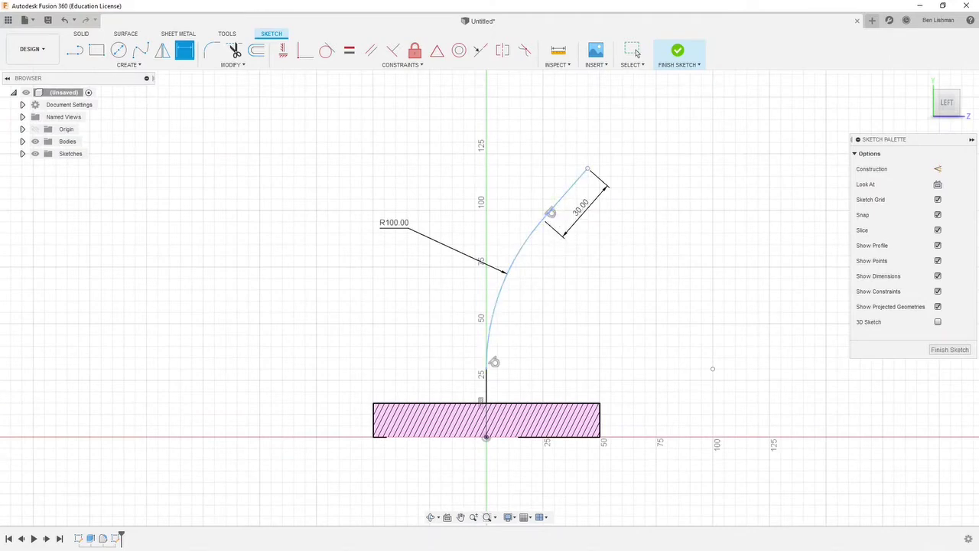
{"action": "key", "text": "alt+Tab"}
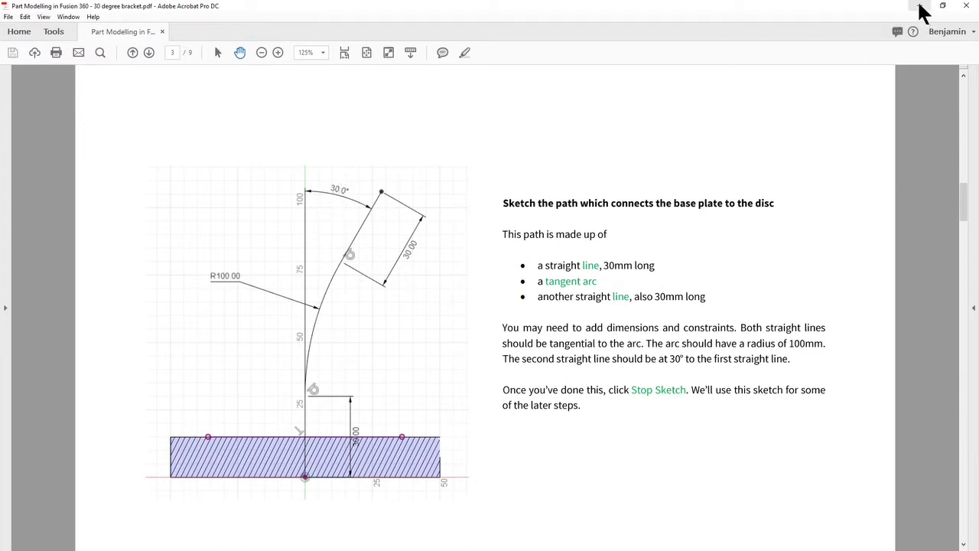
{"action": "left_click", "coordinate": [921, 5]}
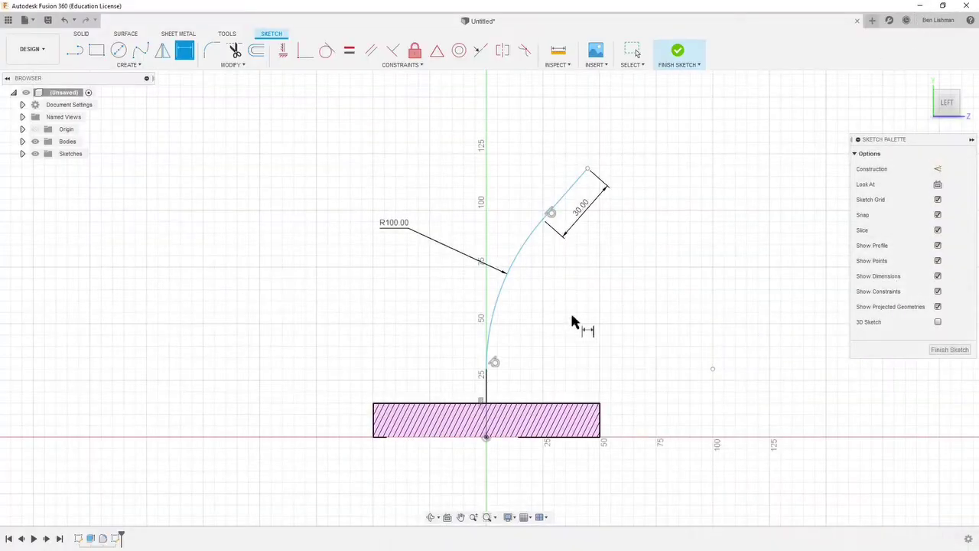
{"action": "left_click", "coordinate": [570, 197]}
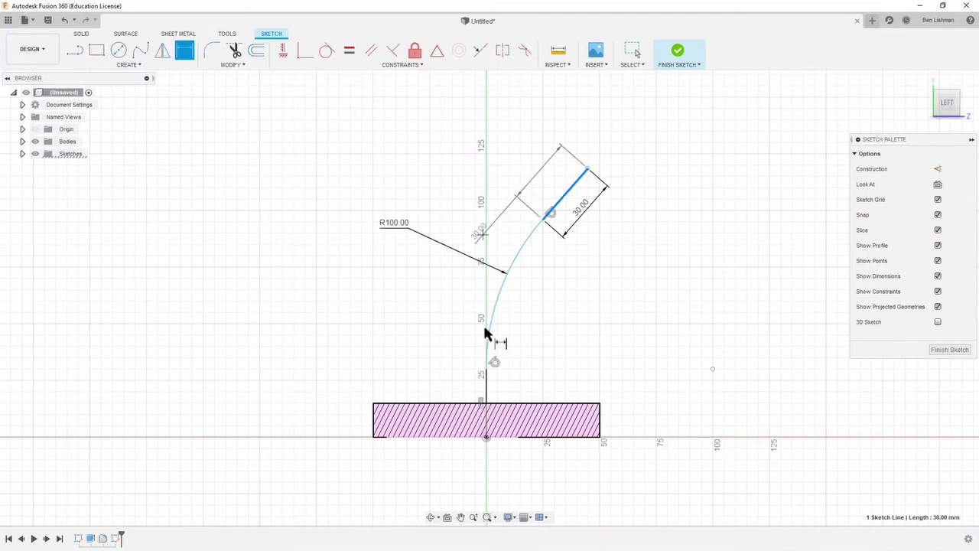
{"action": "left_click", "coordinate": [486, 386]}
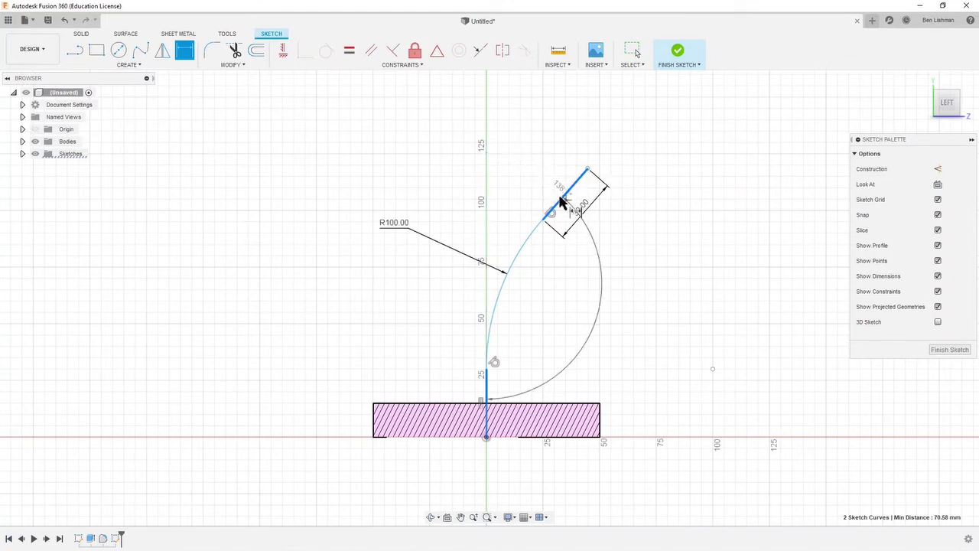
{"action": "key", "text": "Escape"}
{"action": "key", "text": "Escape"}
{"action": "key", "text": "d"}
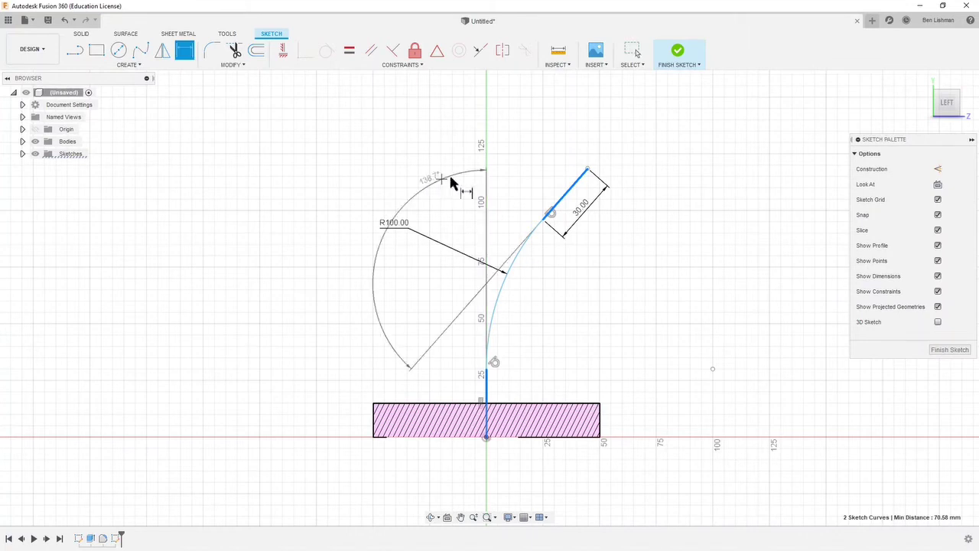
{"action": "key", "text": "Escape"}
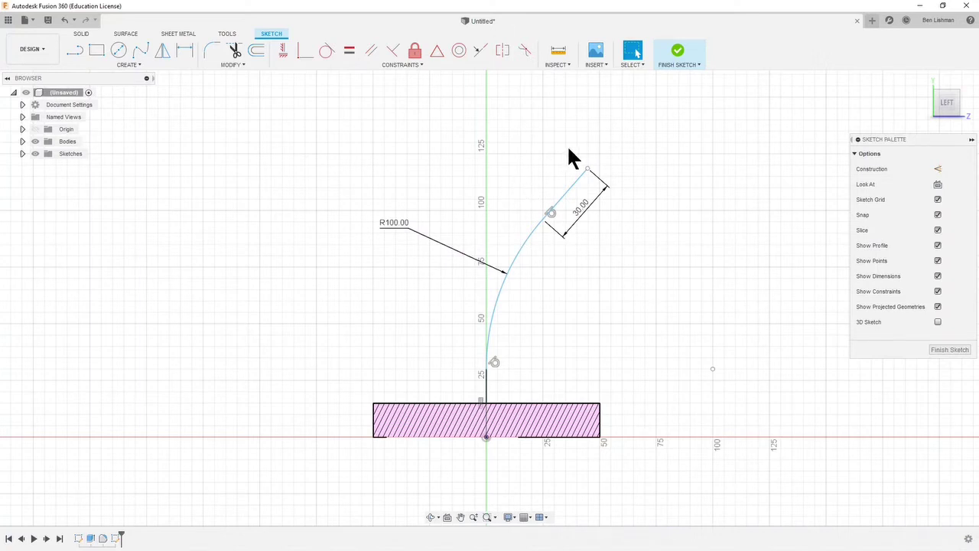
Dimension the angle between the vertical line and the sloping upper line, and set it to 30 degrees
{"action": "key", "text": "d"}
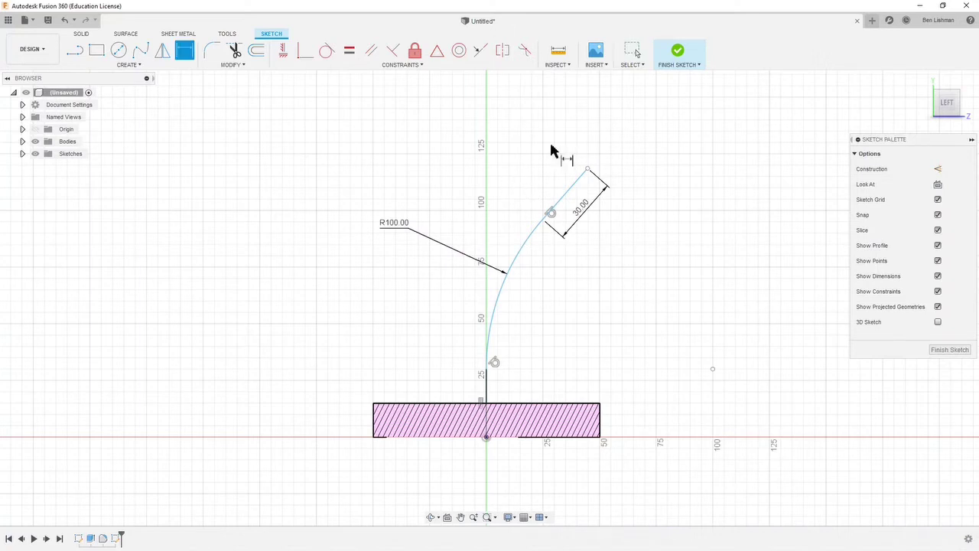
{"action": "left_click", "coordinate": [488, 394]}
{"action": "left_click", "coordinate": [559, 203]}
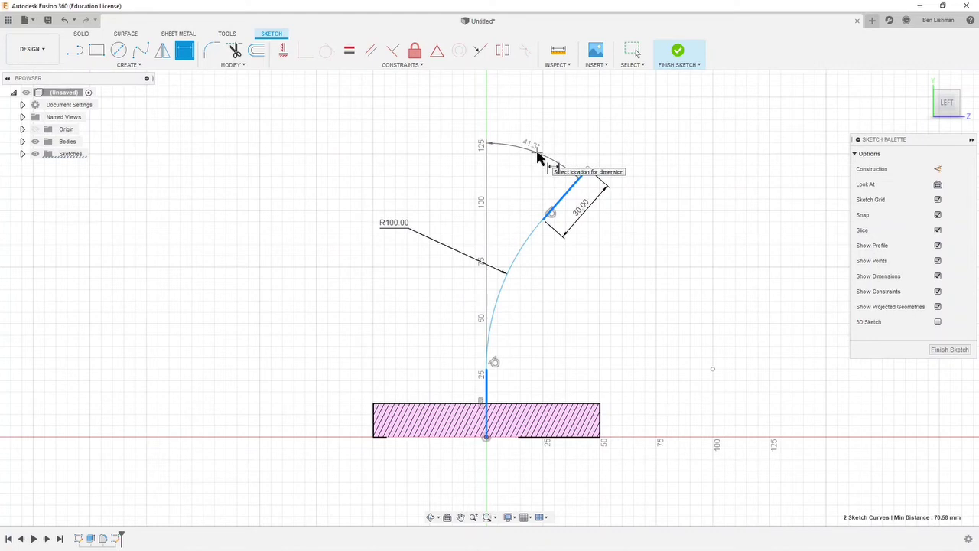
{"action": "left_click", "coordinate": [538, 157]}
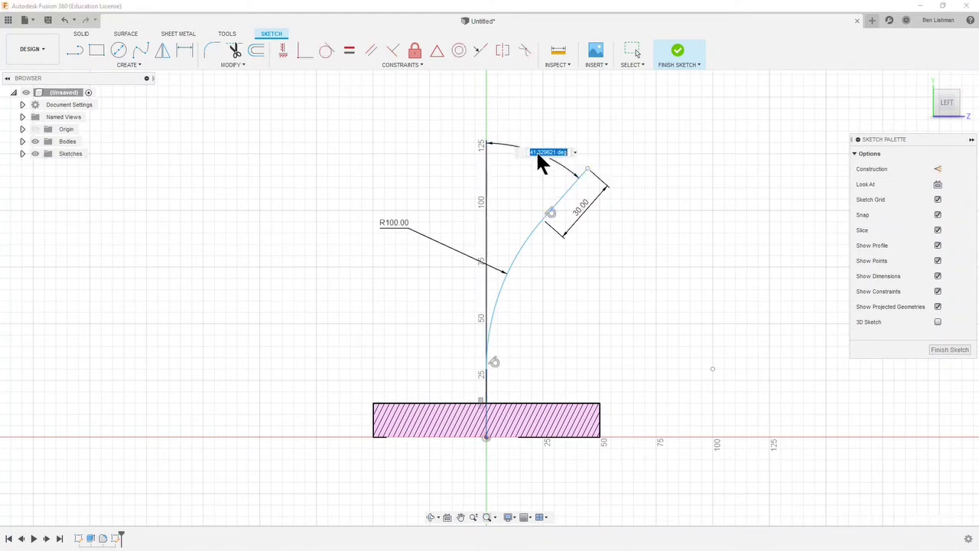
{"action": "type", "text": "30"}
{"action": "key", "text": "Return"}
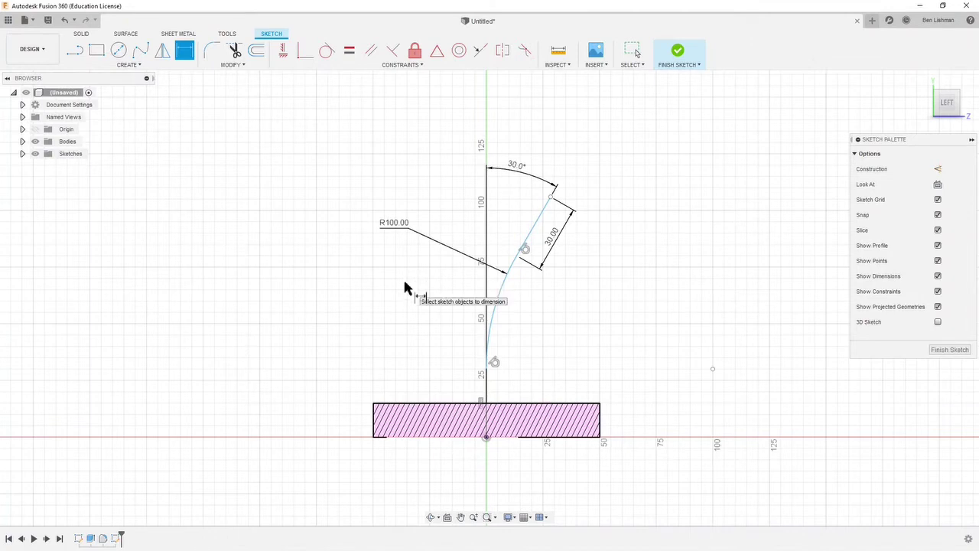
{"action": "key", "text": "Escape"}
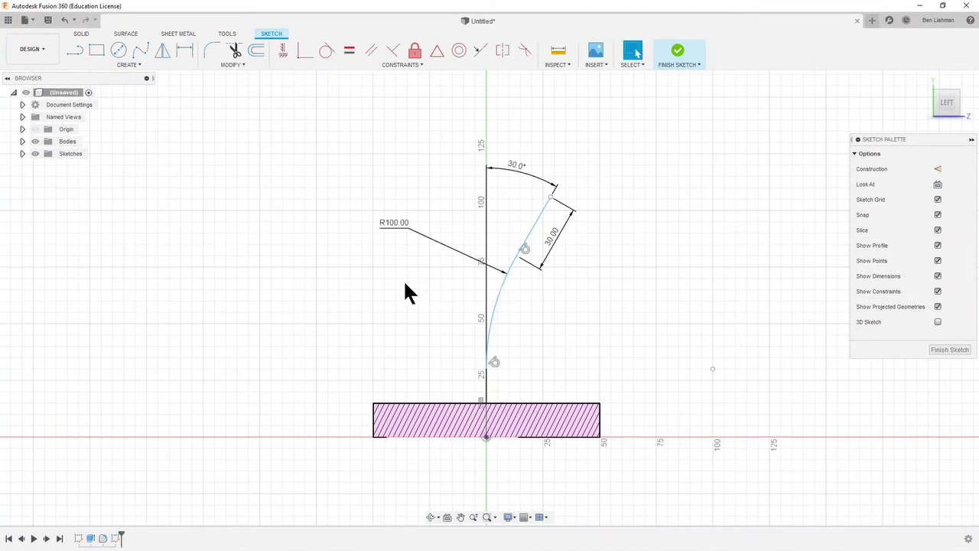
Move the arc vertically to test the path's remaining freedom, leaving its lower end about 40 mm above the origin
{"action": "left_click", "coordinate": [500, 292]}
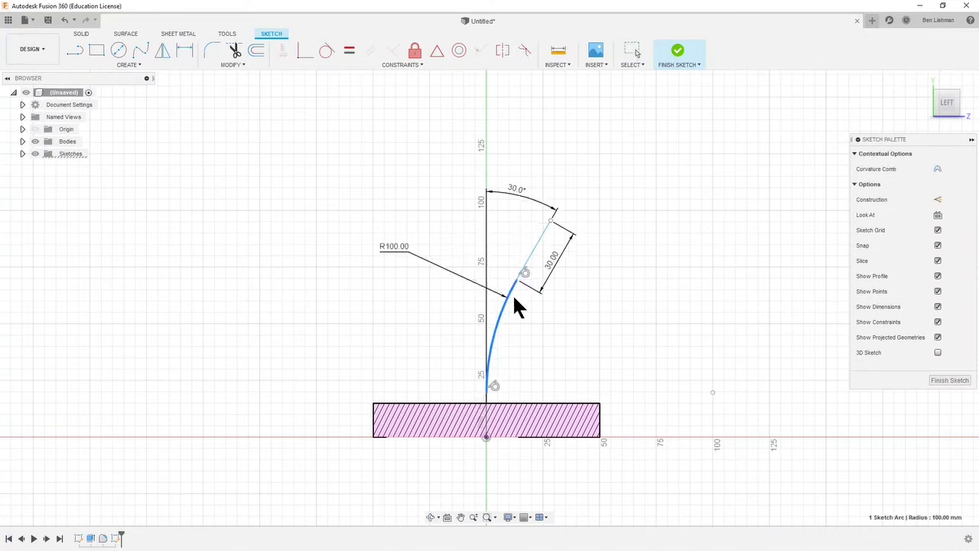
{"action": "mouse_move", "coordinate": [525, 240]}
{"action": "left_mouse_down"}
{"action": "mouse_move", "coordinate": [525, 208]}
{"action": "mouse_move", "coordinate": [516, 267]}
{"action": "mouse_move", "coordinate": [518, 226]}
{"action": "left_mouse_up"}
{"action": "left_click", "coordinate": [534, 302]}
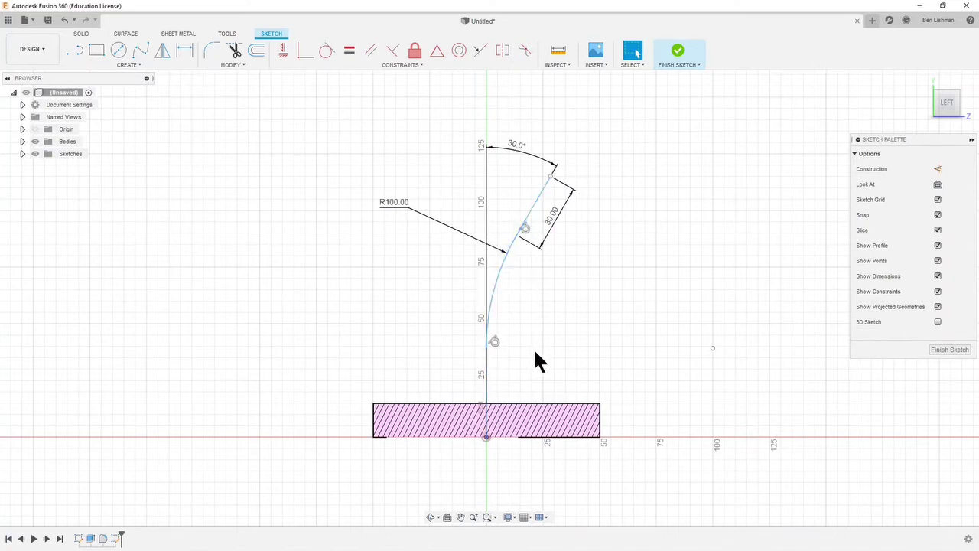
Dimension the path's lower vertical line, set its length to 30 mm, and finish the sketch
{"action": "mouse_move", "coordinate": [500, 262]}
{"action": "left_mouse_down"}
{"action": "mouse_move", "coordinate": [505, 292]}
{"action": "mouse_move", "coordinate": [498, 207]}
{"action": "mouse_move", "coordinate": [500, 285]}
{"action": "left_mouse_up"}
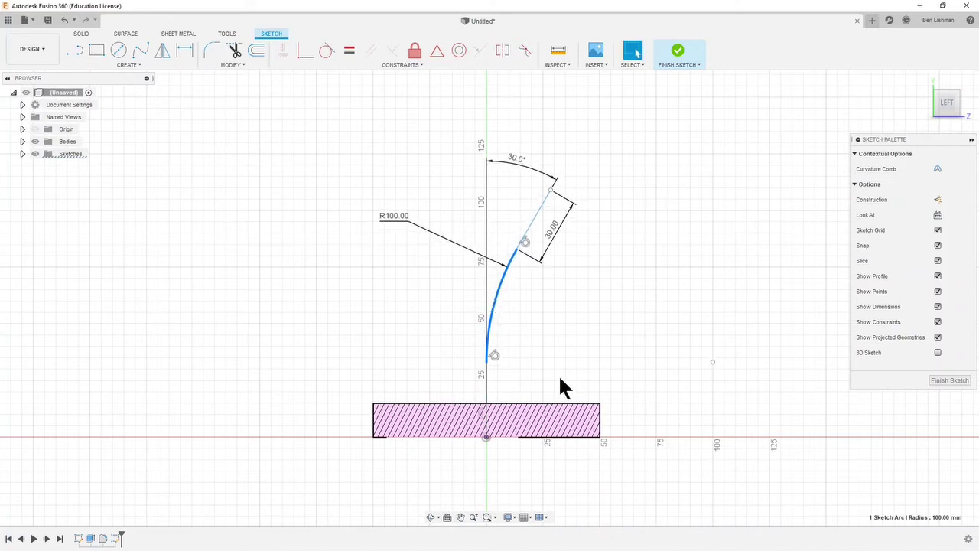
{"action": "left_click", "coordinate": [535, 393]}
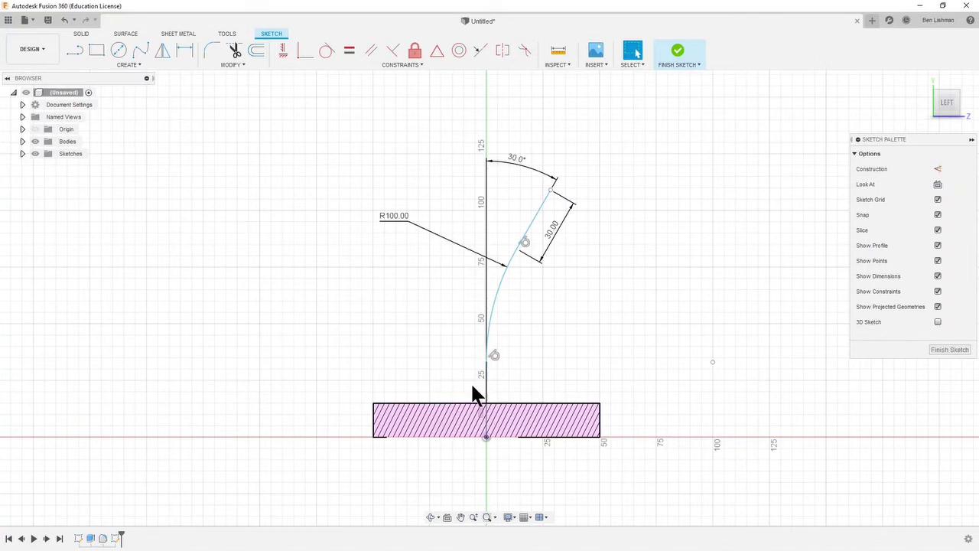
{"action": "key", "text": "d"}
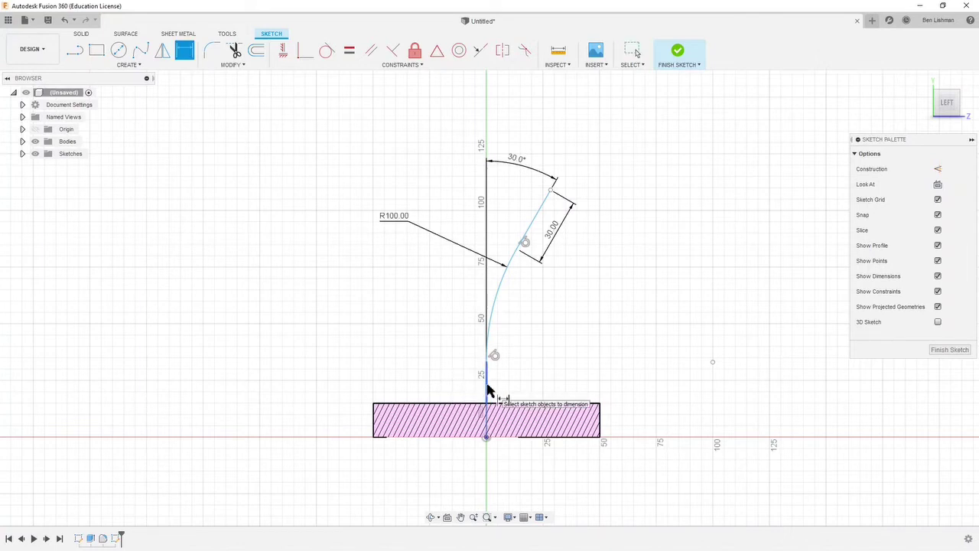
{"action": "left_click", "coordinate": [486, 390]}
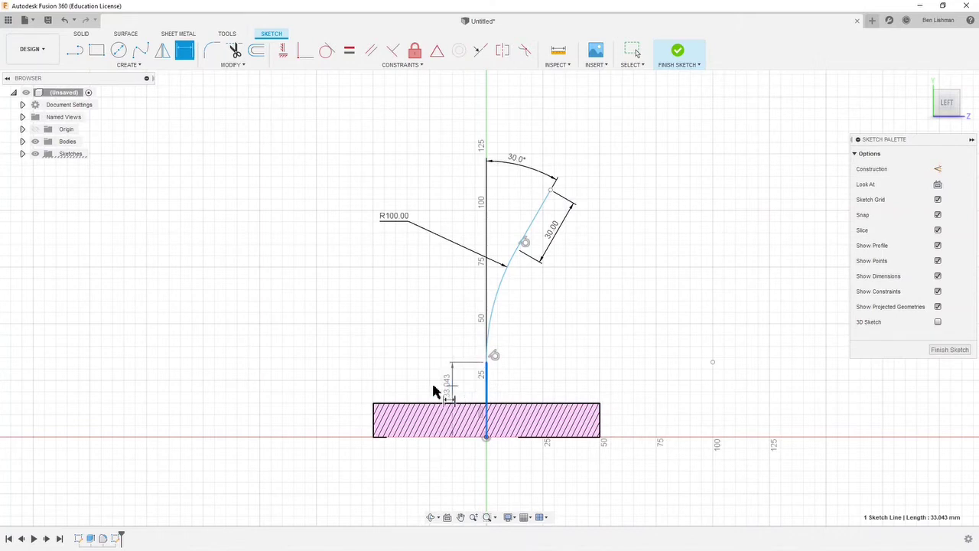
{"action": "left_click", "coordinate": [347, 394]}
{"action": "type", "text": "30"}
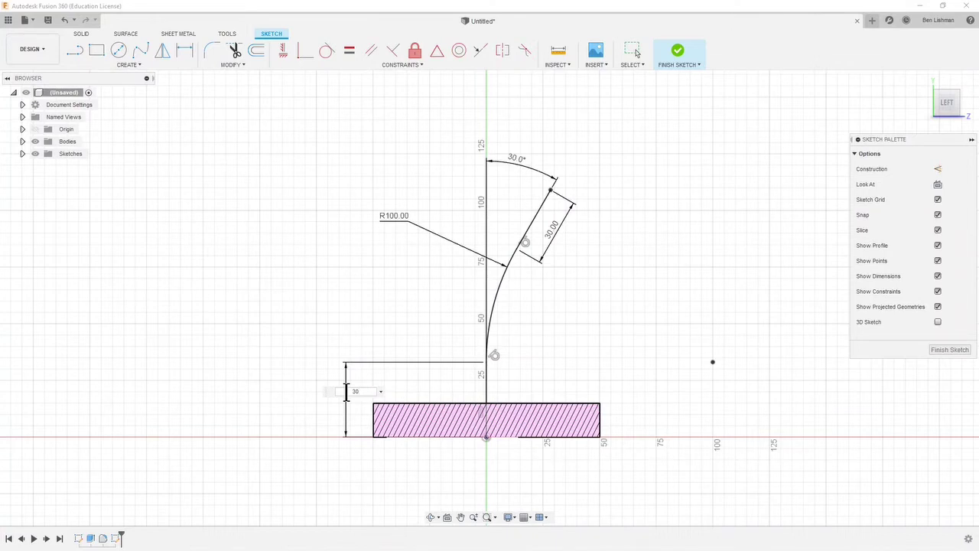
{"action": "key", "text": "Return"}
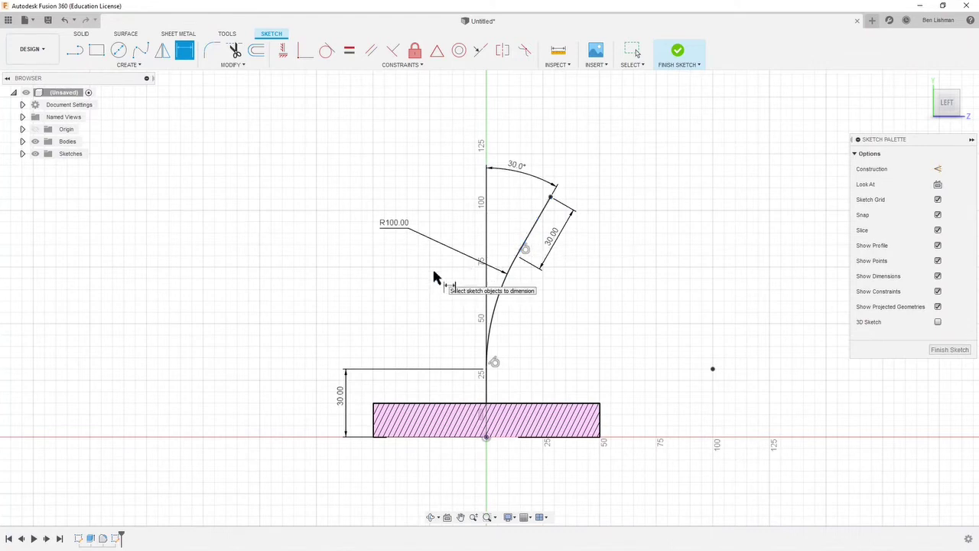
{"action": "left_click", "coordinate": [678, 53]}
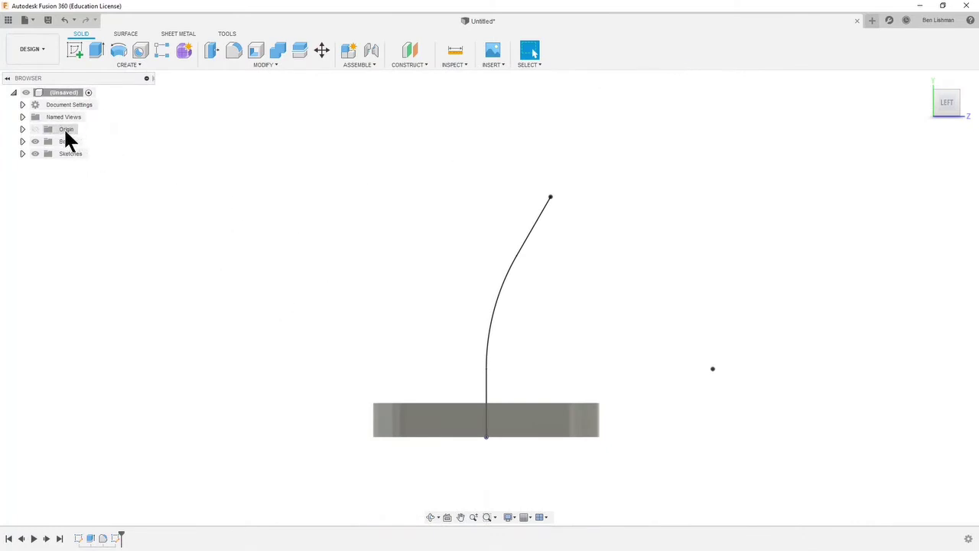
Expand the Bodies and Sketches folders and highlight Body1 in the model
{"action": "left_click", "coordinate": [23, 141]}
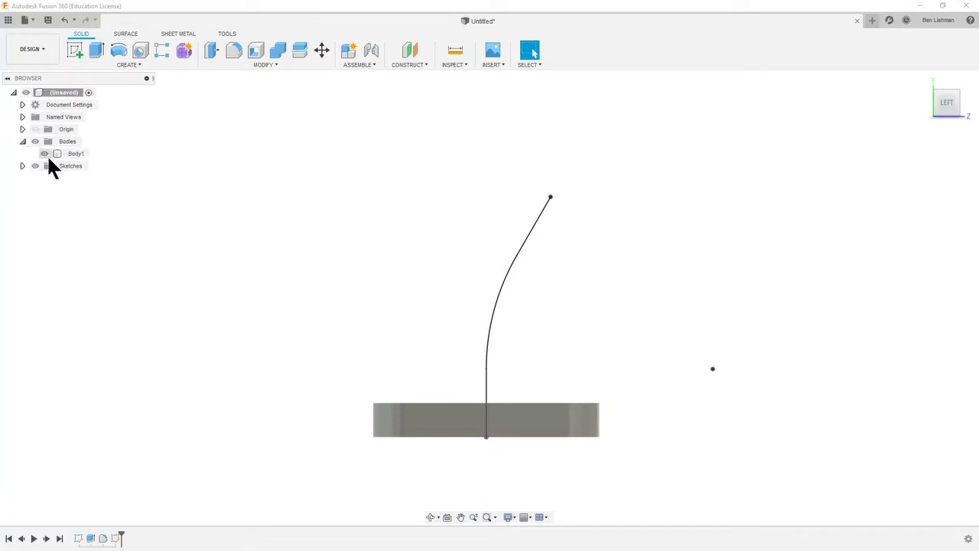
{"action": "left_click", "coordinate": [77, 155]}
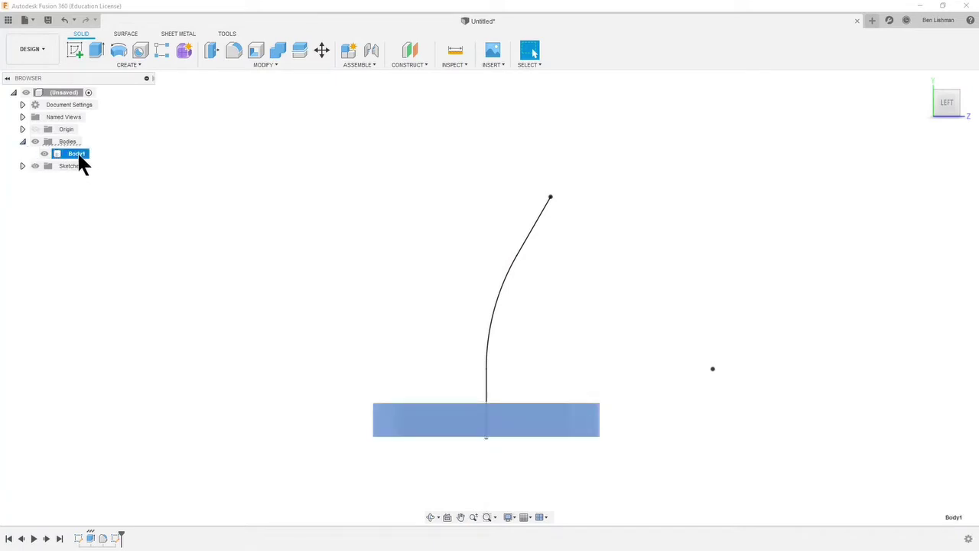
{"action": "left_click", "coordinate": [23, 165]}
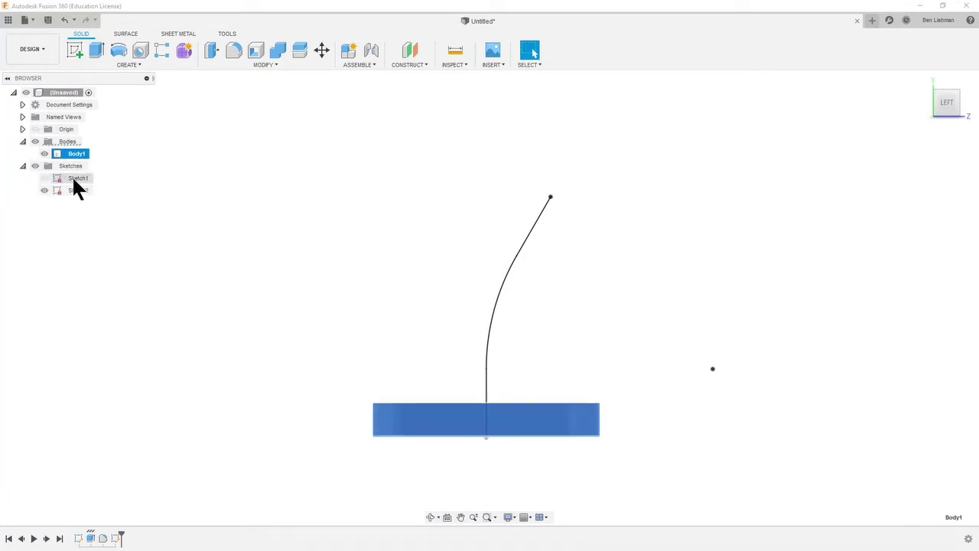
Toggle the visibility of Sketch1 to compare the base plate's sketch with its body, leaving the sketch hidden
{"action": "left_click", "coordinate": [72, 176], "text": "ctrl"}
{"action": "left_click", "coordinate": [43, 177]}
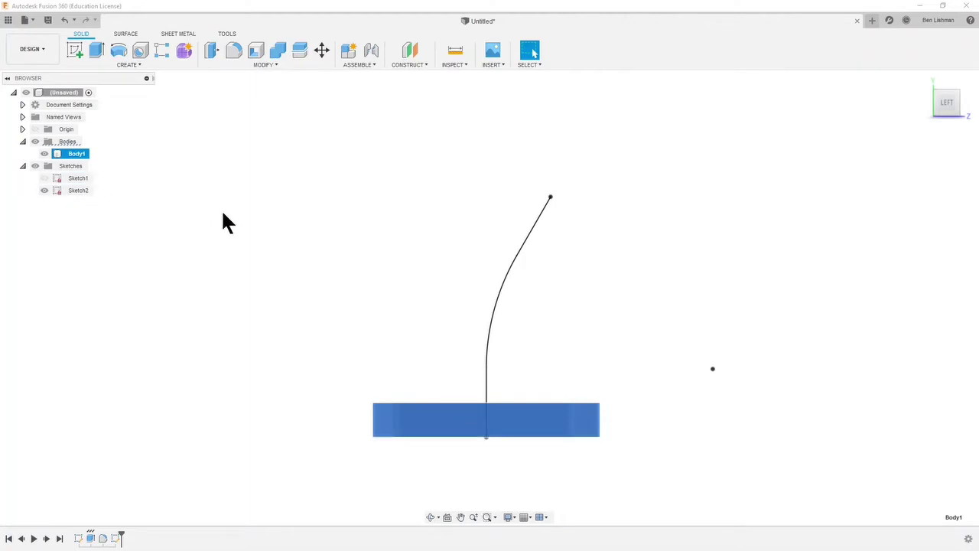
{"action": "left_click", "coordinate": [44, 178]}
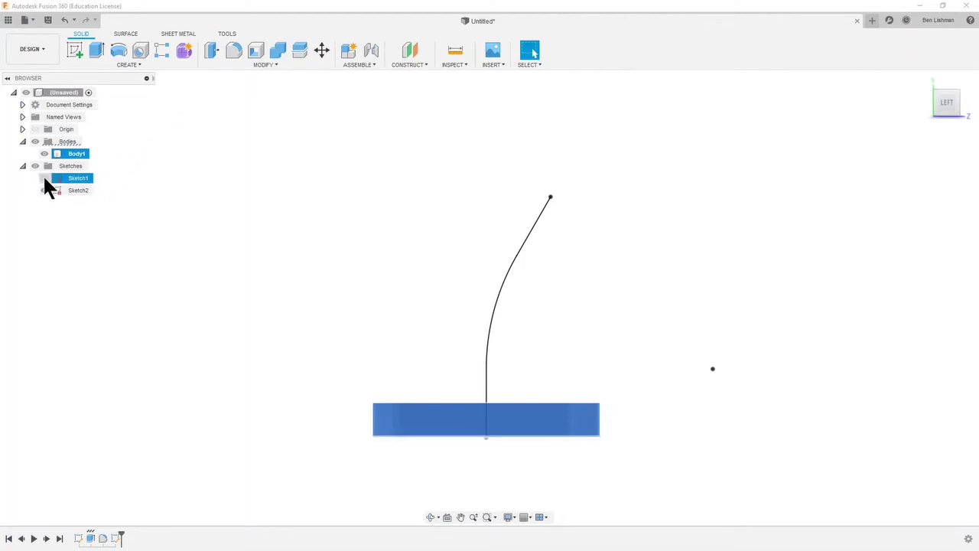
{"action": "left_click", "coordinate": [44, 177]}
{"action": "left_click", "coordinate": [44, 177]}
{"action": "left_click", "coordinate": [44, 178]}
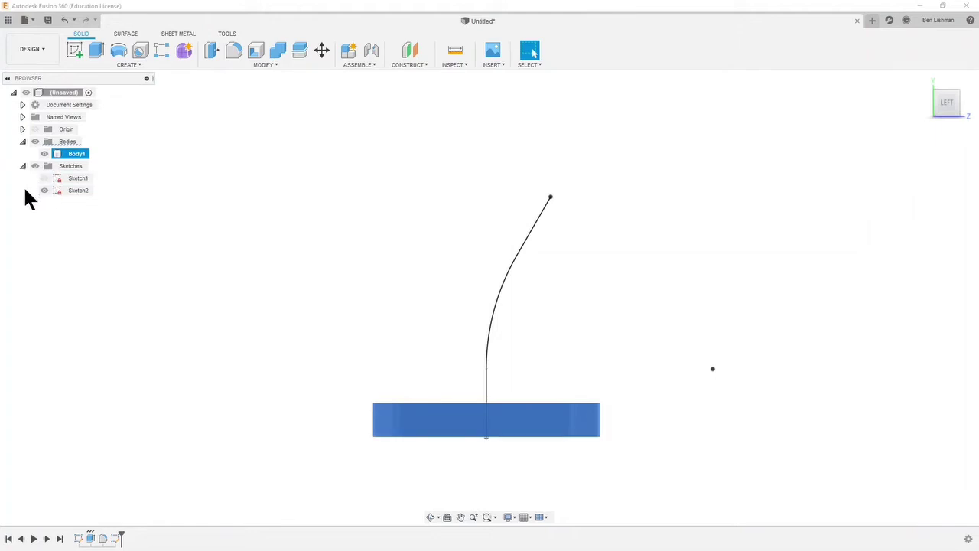
{"action": "left_click", "coordinate": [44, 178]}
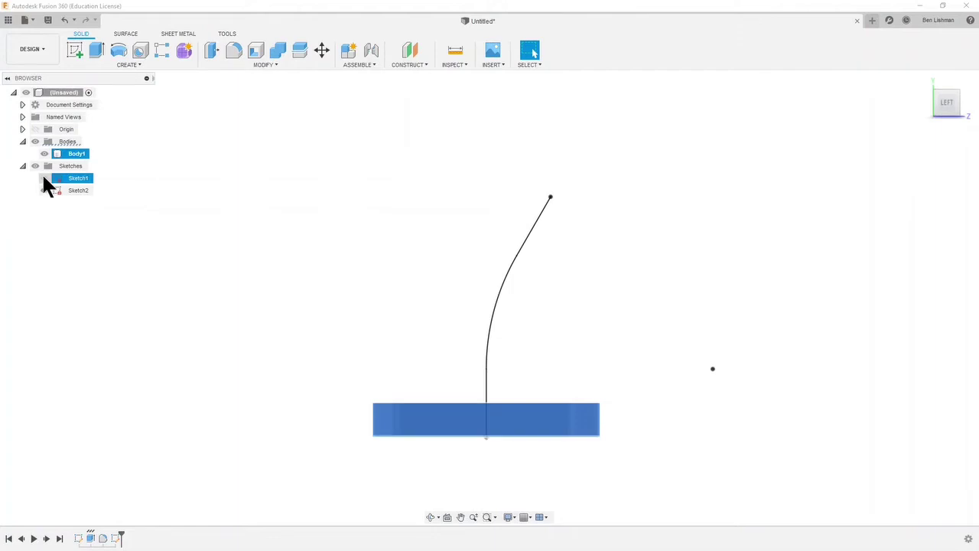
{"action": "left_click", "coordinate": [43, 177]}
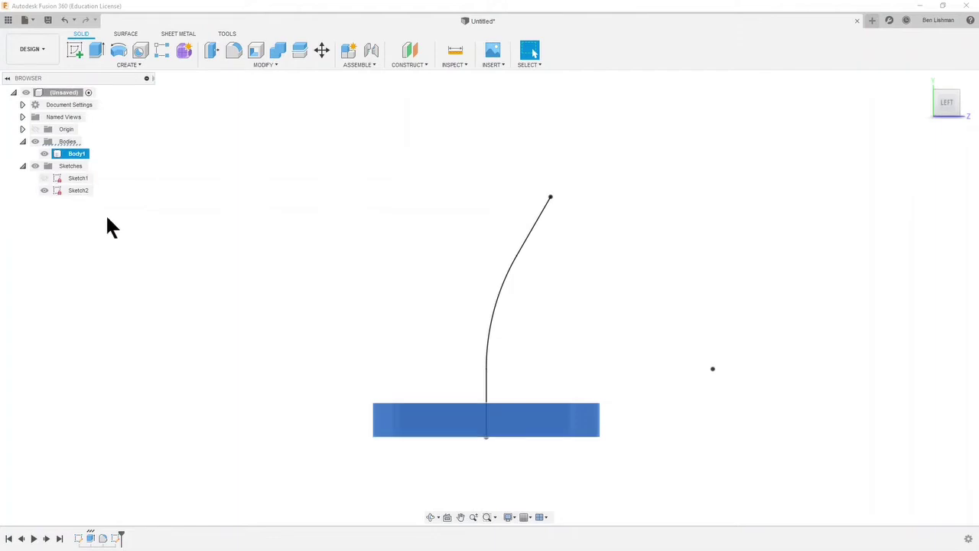
{"action": "left_click", "coordinate": [92, 220]}
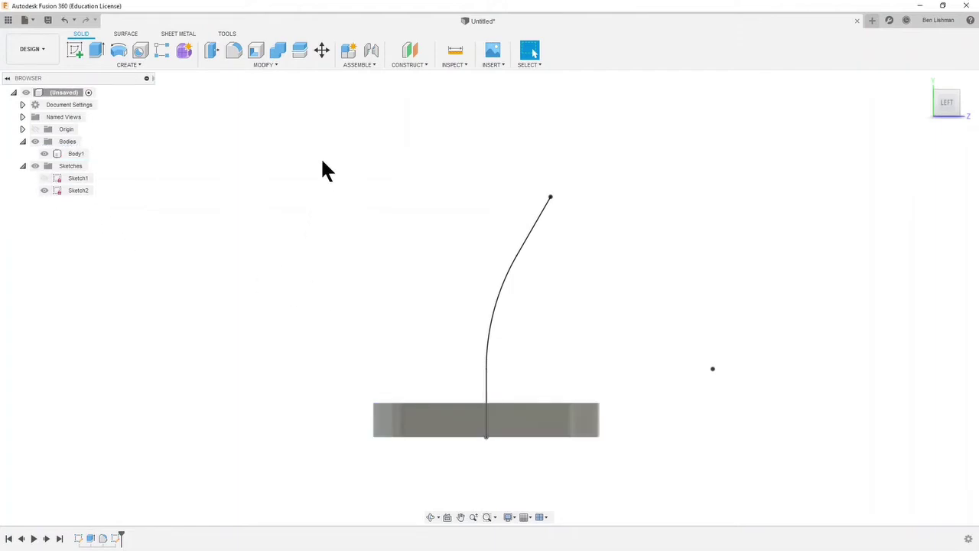
{"action": "middle_click_drag", "start_coordinate": [322, 163], "coordinate": [307, 190], "text": "shift"}
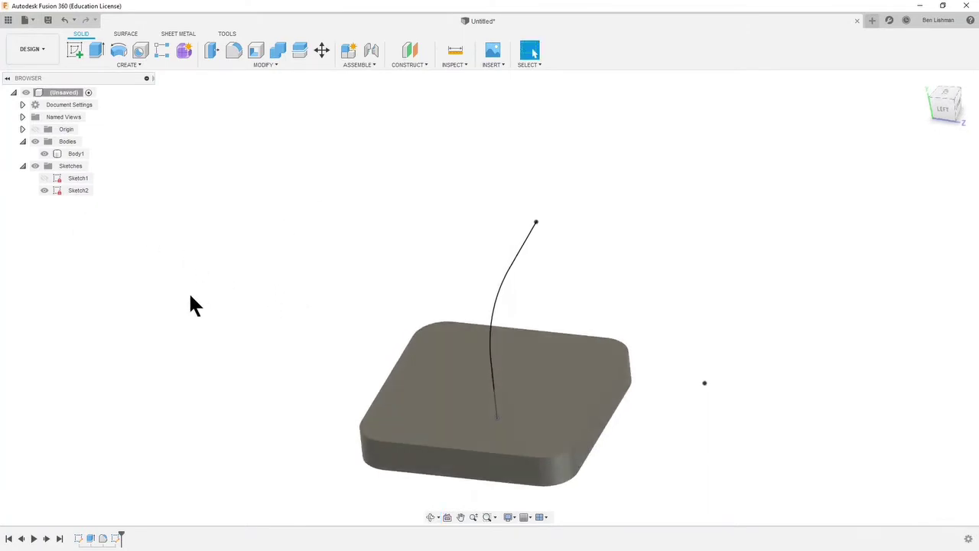
{"action": "left_click", "coordinate": [43, 178]}
{"action": "left_click", "coordinate": [43, 178]}
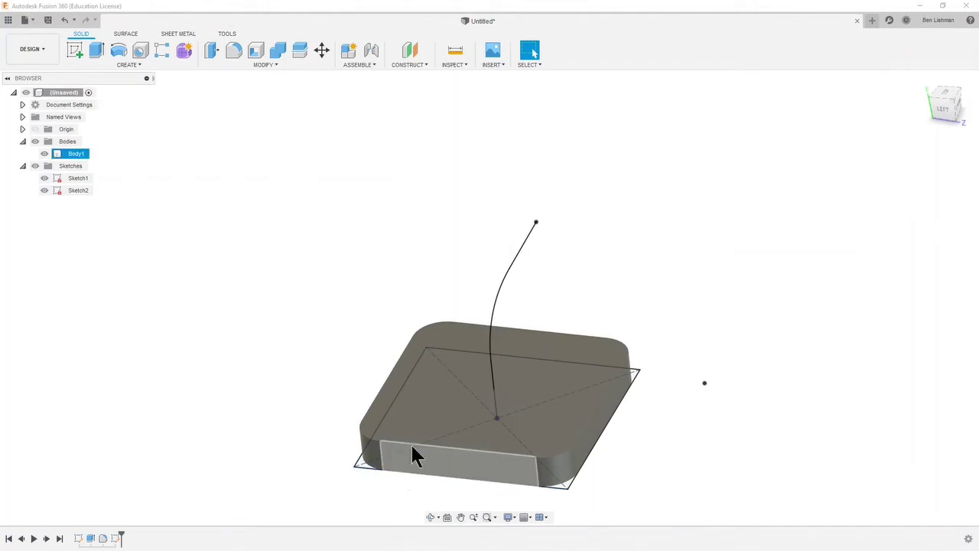
{"action": "left_click", "coordinate": [45, 178]}
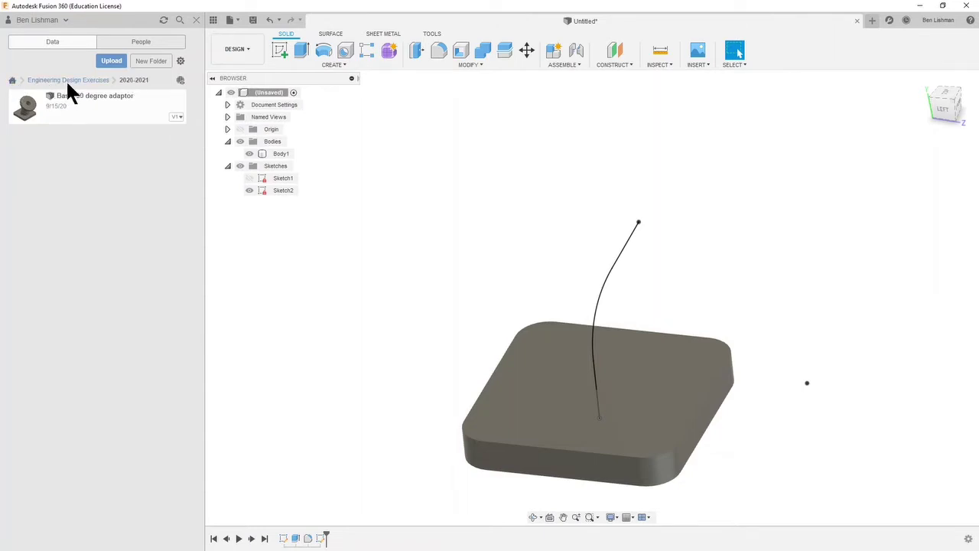
Save the design as "30 degree adaptor" in Engineering Design Exercises > 2020-2021 and close the project file overview
{"action": "left_click", "coordinate": [251, 21]}
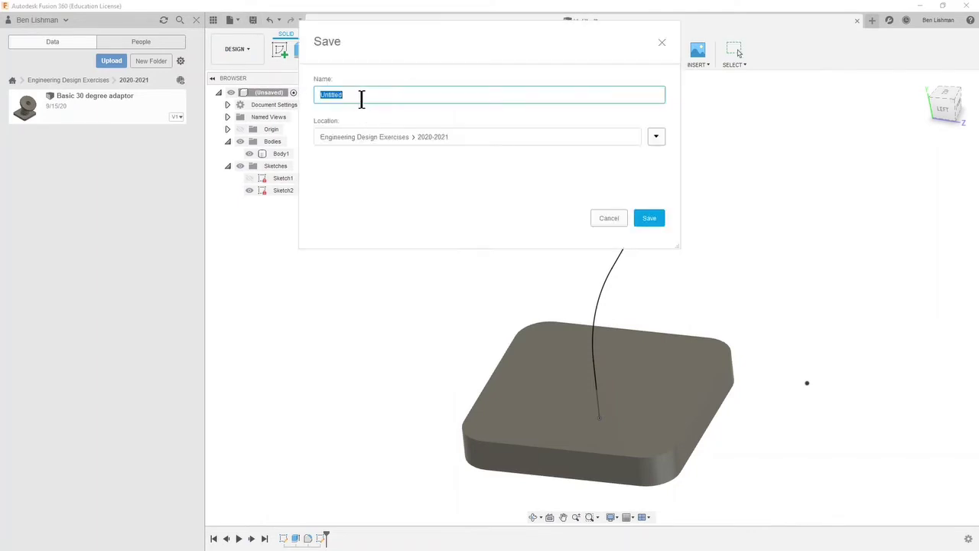
{"action": "type", "text": "30 degree adaptor"}
{"action": "left_click", "coordinate": [647, 218]}
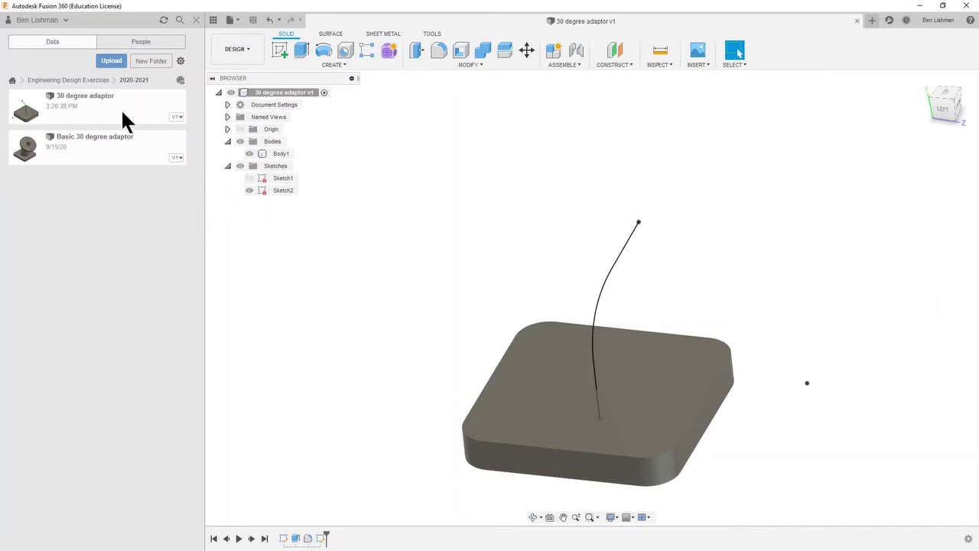
{"action": "left_click", "coordinate": [196, 20]}
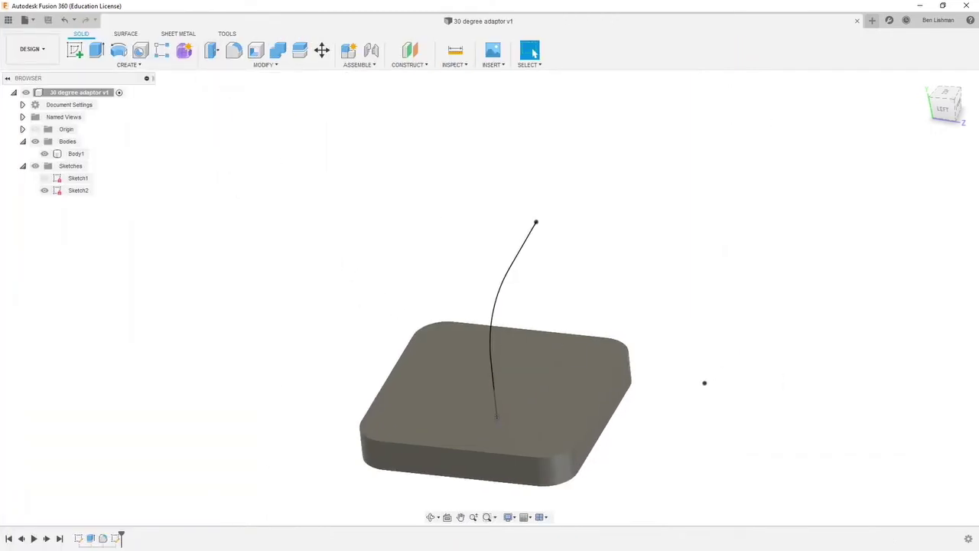
Switch to the PDF brief, read the "Model the disc" instructions on page 4, and return to Fusion 360
{"action": "key", "text": "alt+Tab"}
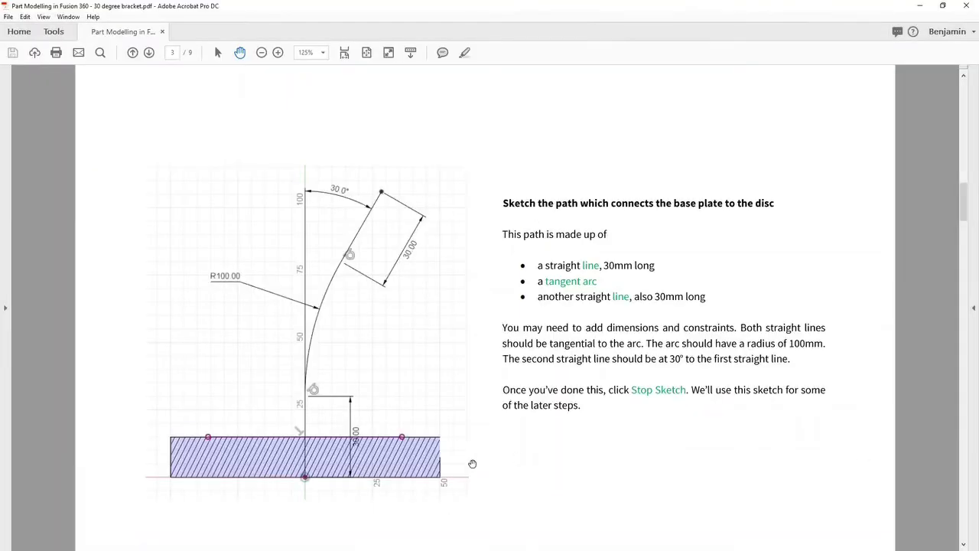
{"action": "scroll", "coordinate": [559, 359], "scroll_direction": "down", "scroll_amount": 5}
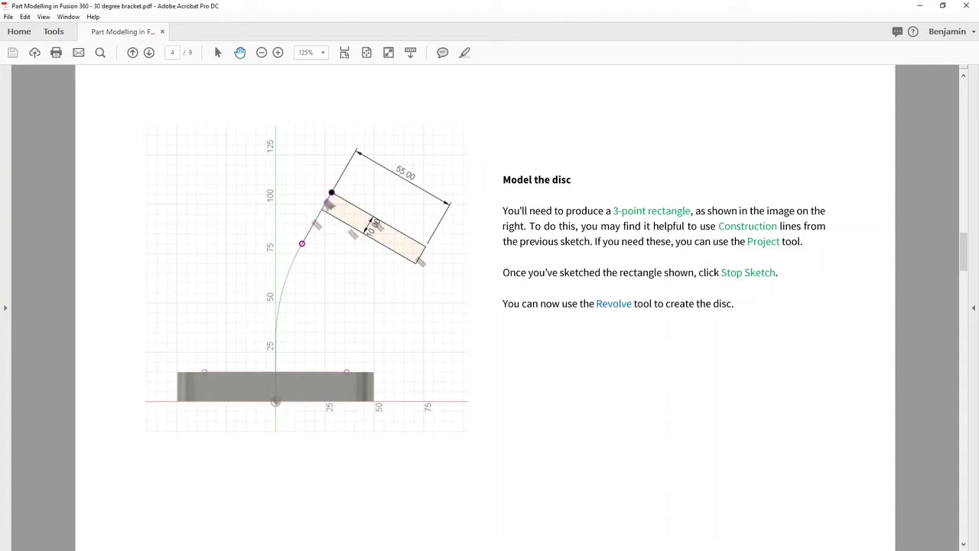
{"action": "key", "text": "alt+Tab"}
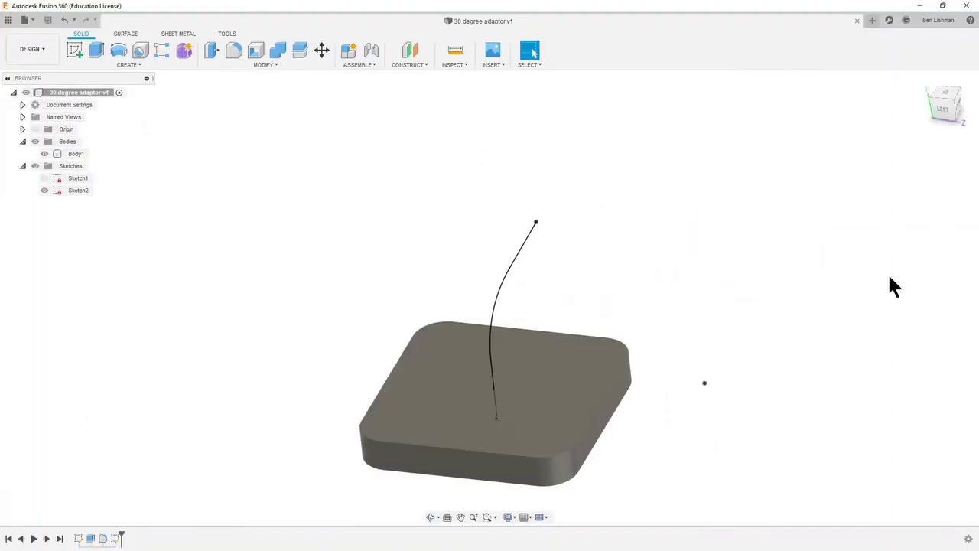
Start a new sketch on the vertical plane containing the path, turn on Slice, and face the sketch from the Left view
{"action": "left_click", "coordinate": [74, 52]}
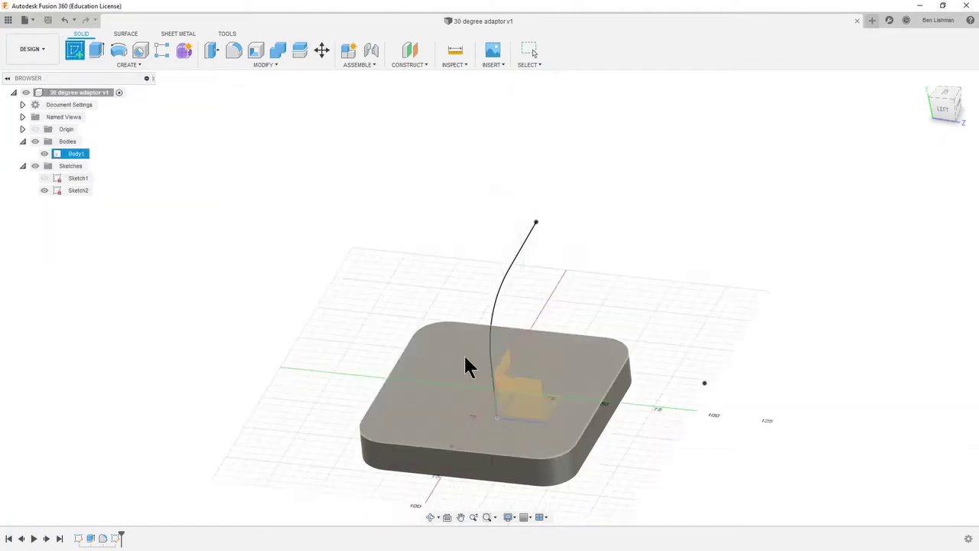
{"action": "left_click", "coordinate": [518, 387]}
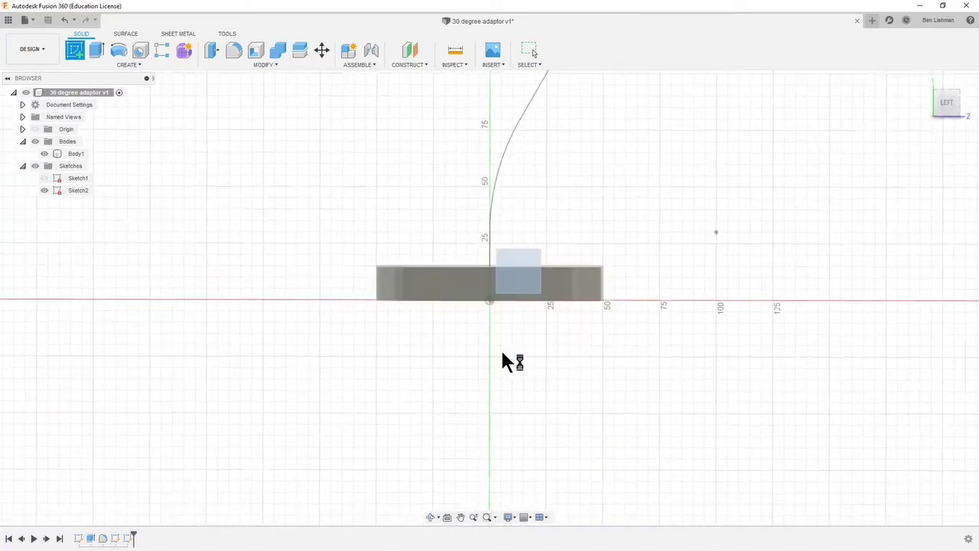
{"action": "scroll", "coordinate": [589, 193], "scroll_direction": "up", "scroll_amount": 1}
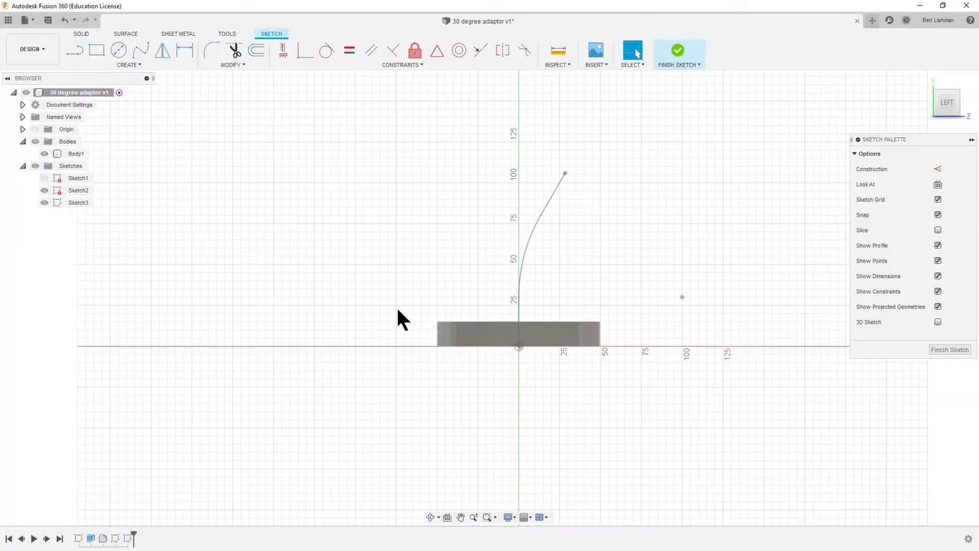
{"action": "left_click", "coordinate": [938, 231]}
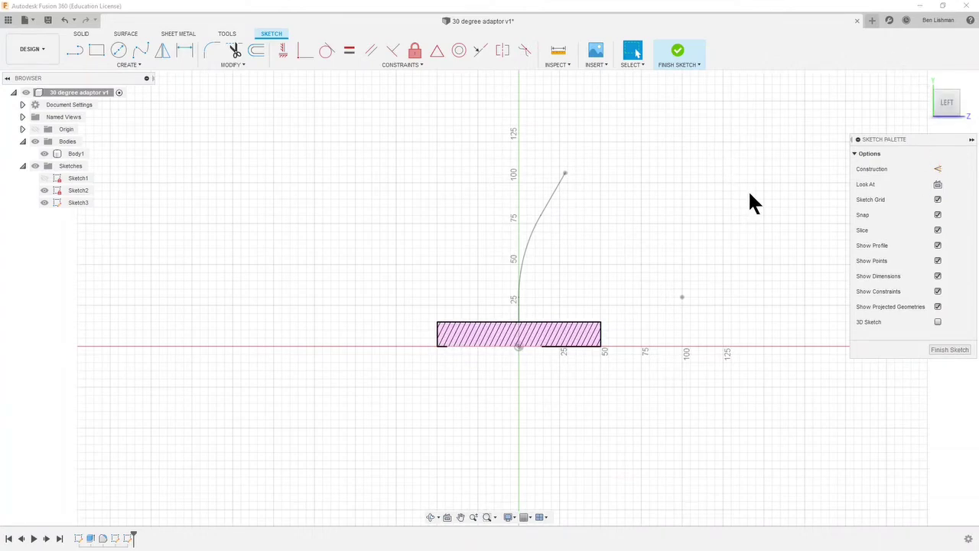
{"action": "mouse_move", "coordinate": [754, 203]}
{"action": "middle_mouse_down", "text": "shift"}
{"action": "mouse_move", "coordinate": [733, 225]}
{"action": "mouse_move", "coordinate": [743, 197]}
{"action": "mouse_move", "coordinate": [754, 199]}
{"action": "mouse_move", "coordinate": [743, 212]}
{"action": "middle_mouse_up", "text": "shift"}
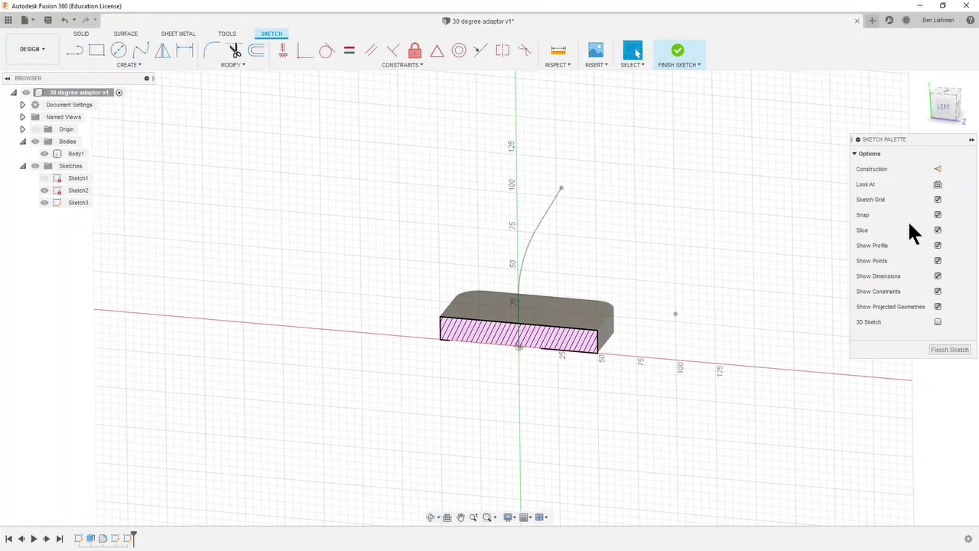
{"action": "left_click", "coordinate": [945, 112]}
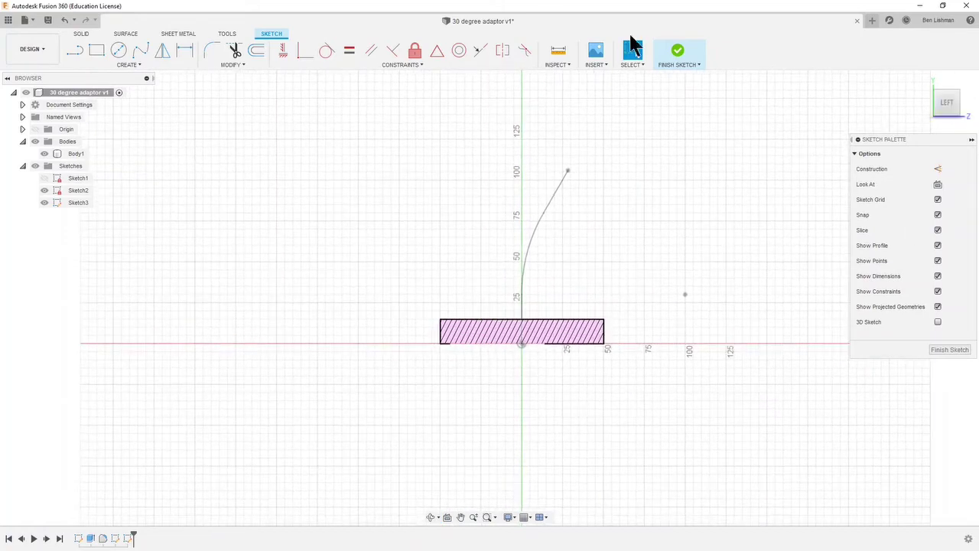
{"action": "scroll", "coordinate": [603, 130], "scroll_direction": "up", "scroll_amount": 2}
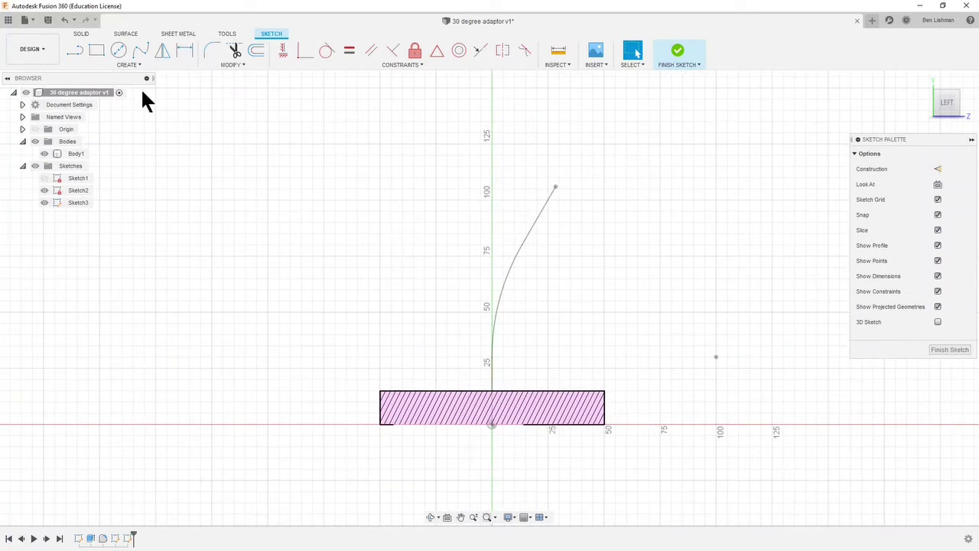
{"action": "left_click", "coordinate": [94, 47]}
{"action": "left_click", "coordinate": [593, 166]}
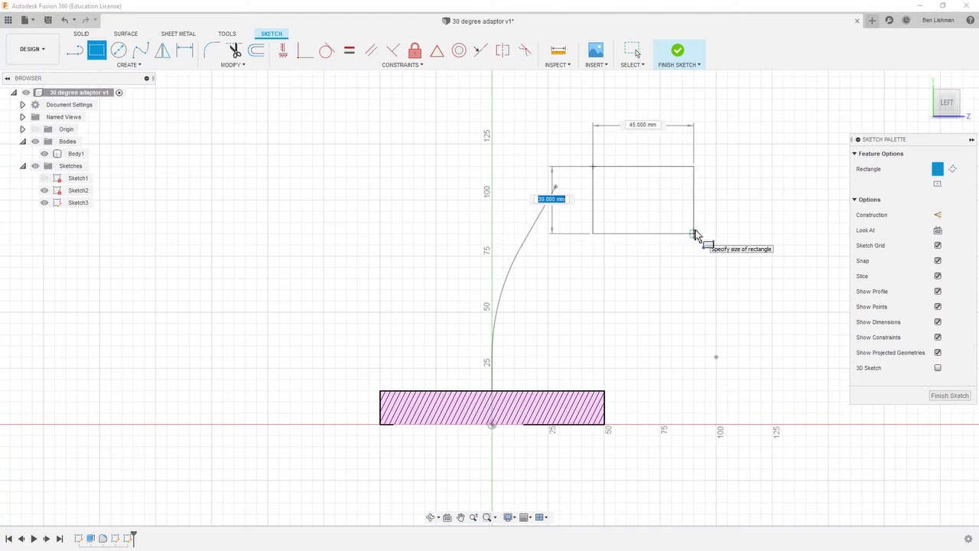
{"action": "key", "text": "Escape"}
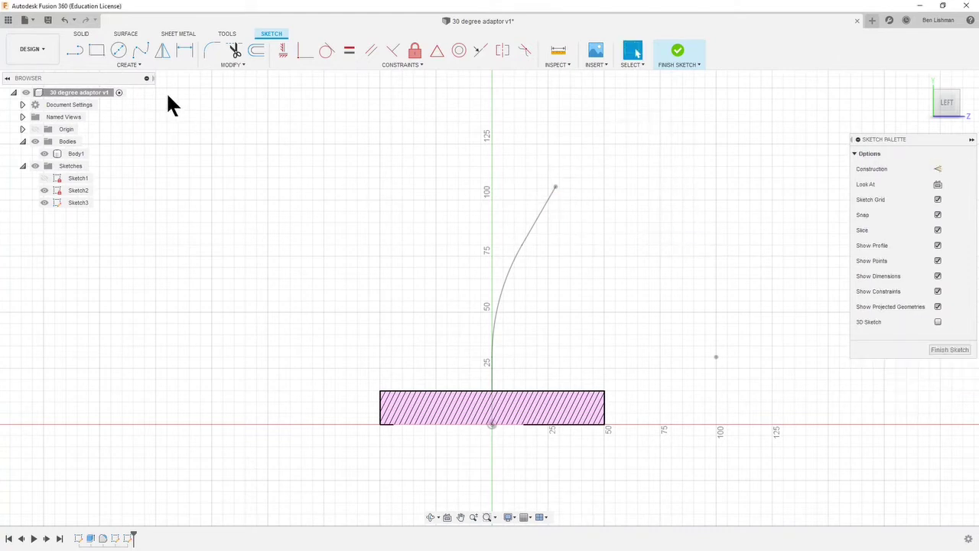
{"action": "left_click", "coordinate": [126, 64]}
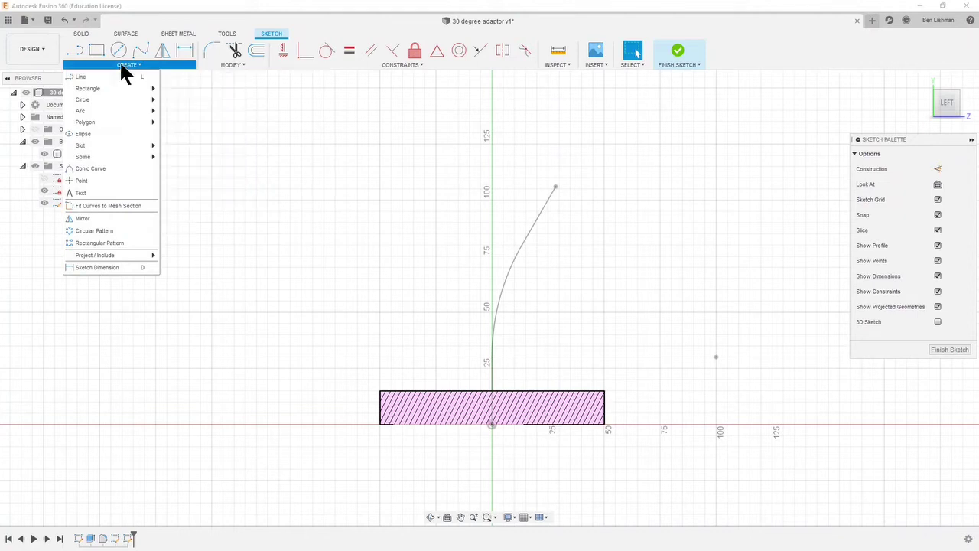
{"action": "mouse_move", "coordinate": [118, 88]}
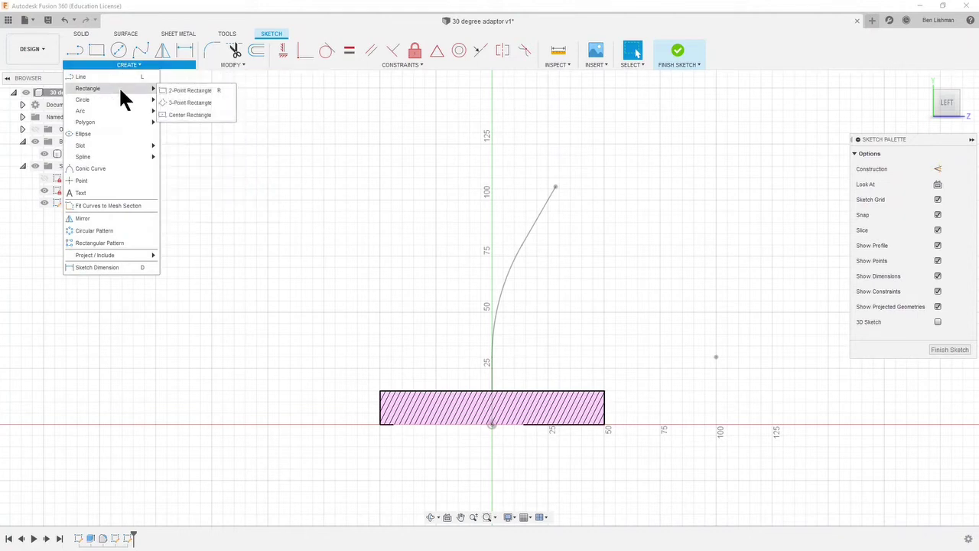
{"action": "left_click", "coordinate": [184, 104]}
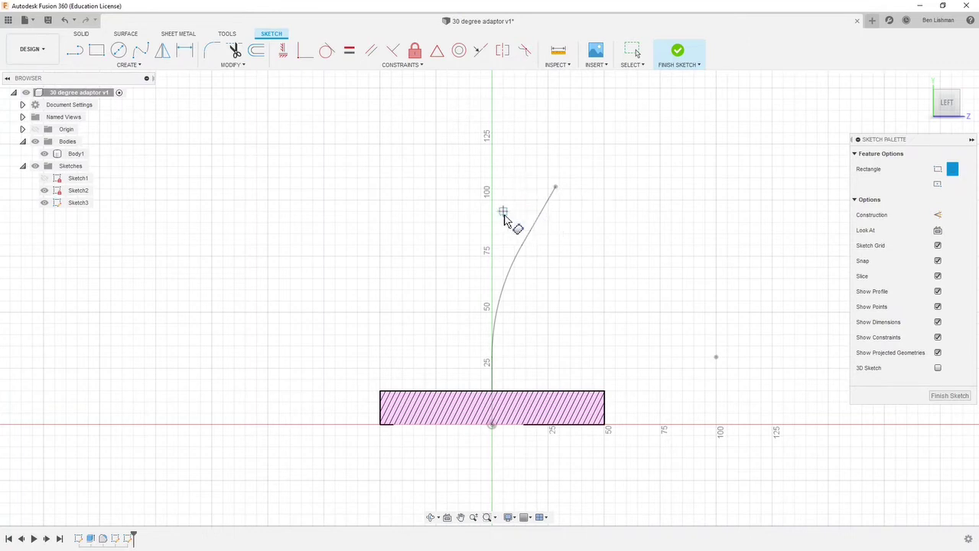
{"action": "key", "text": "Escape"}
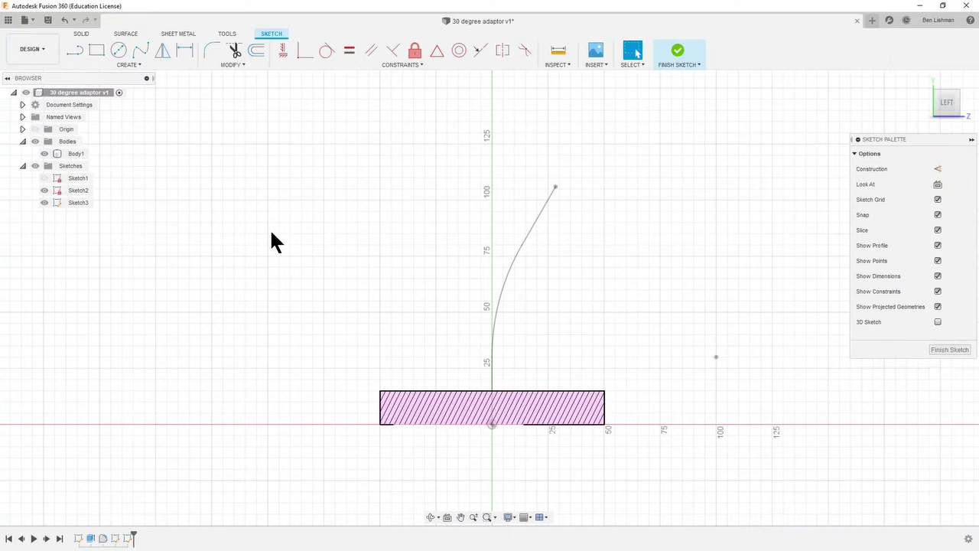
Toggle the visibility of Sketch2 to check which sketch holds the path, leaving the sketch visible
{"action": "left_click", "coordinate": [45, 191]}
{"action": "left_click", "coordinate": [44, 191]}
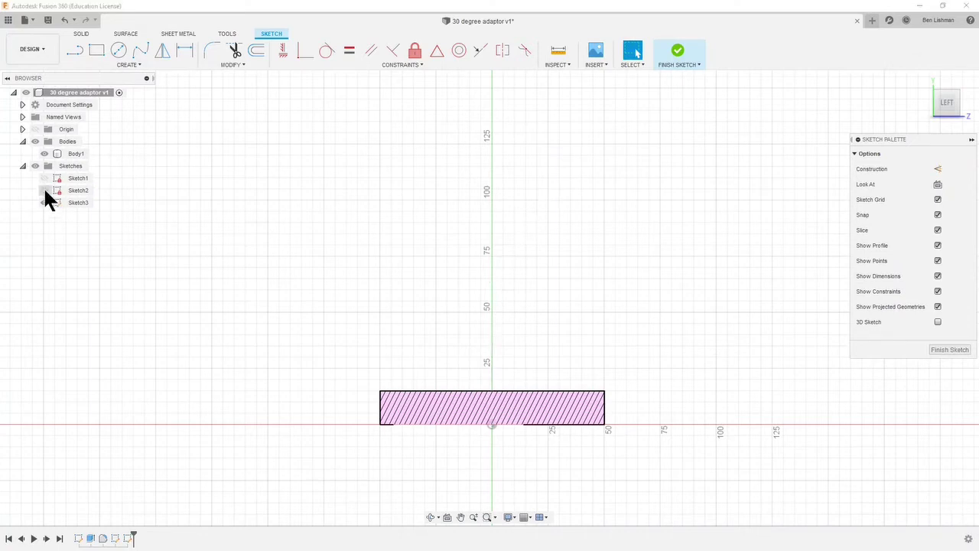
{"action": "left_click", "coordinate": [43, 191]}
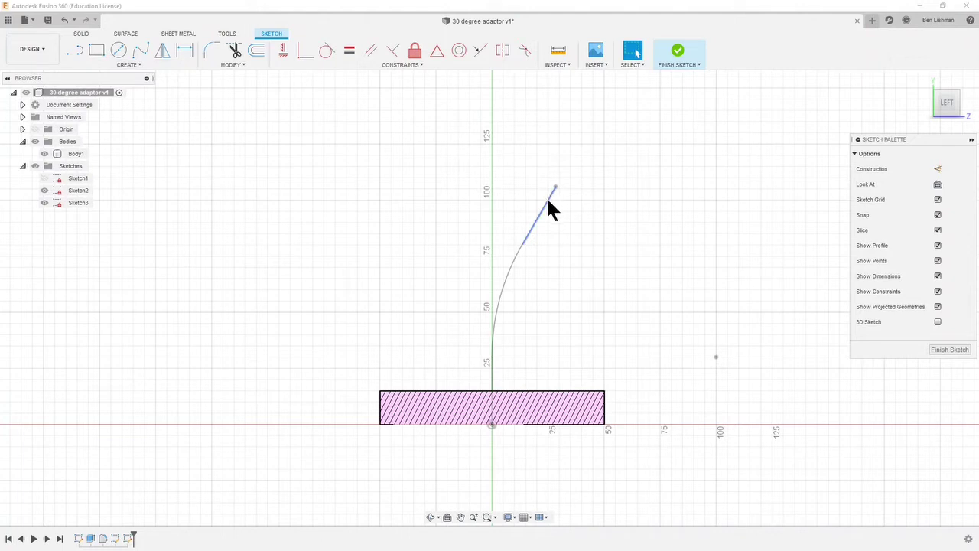
Project the path's upper straight line and its end point into the current sketch, checking the projection with Sketch2 briefly hidden
{"action": "left_click", "coordinate": [132, 64]}
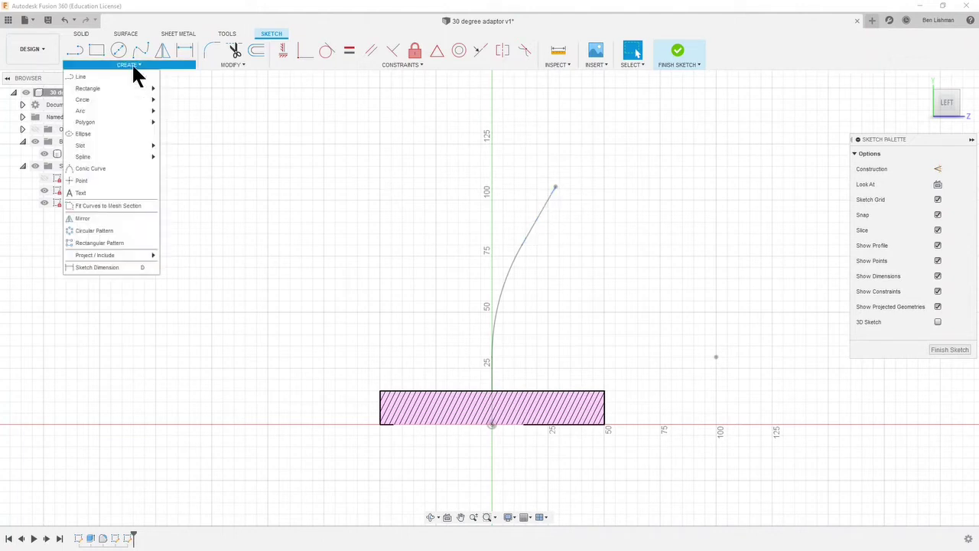
{"action": "mouse_move", "coordinate": [108, 255]}
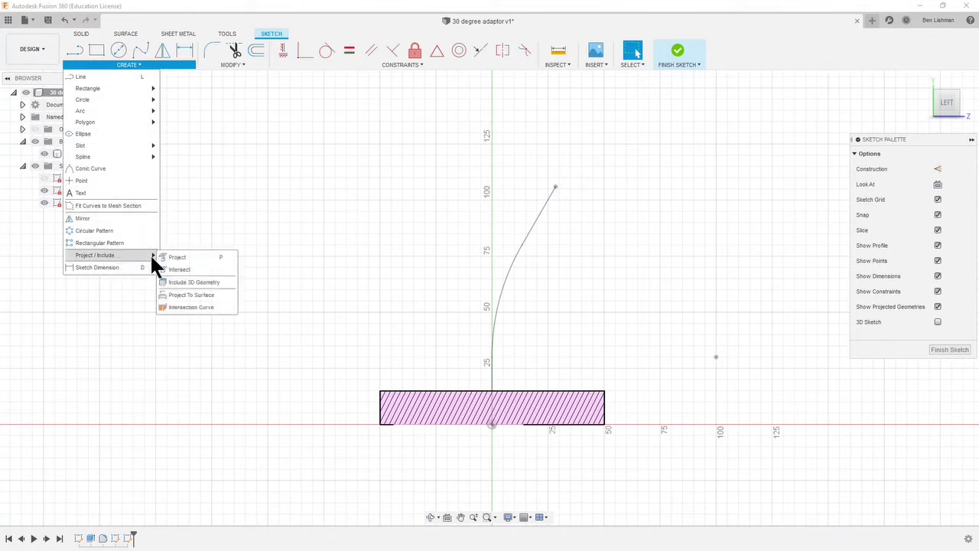
{"action": "left_click", "coordinate": [174, 259]}
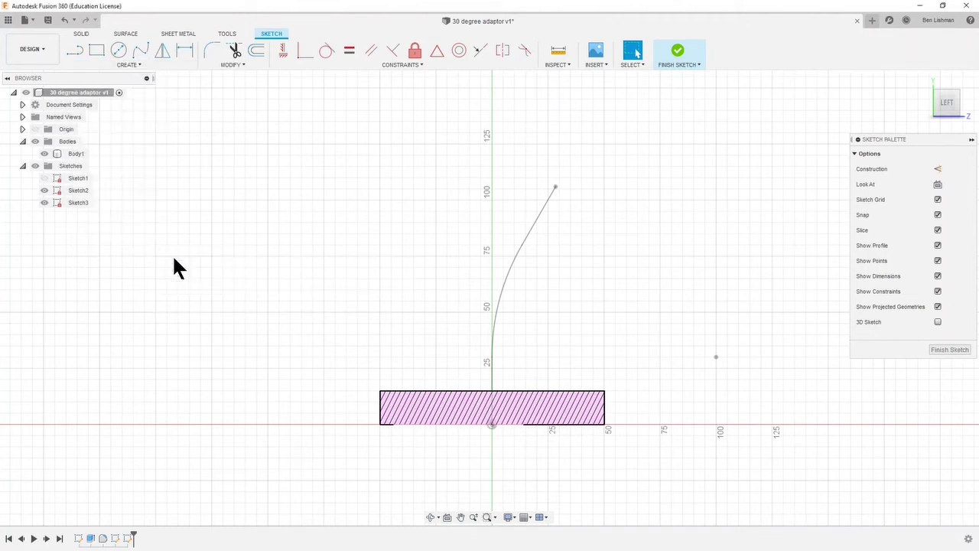
{"action": "left_click", "coordinate": [544, 209]}
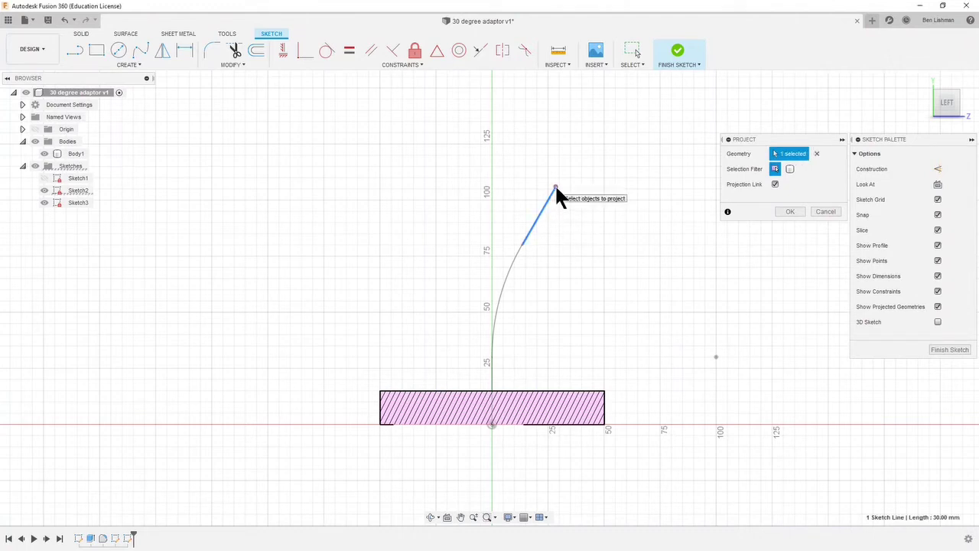
{"action": "left_click", "coordinate": [556, 187]}
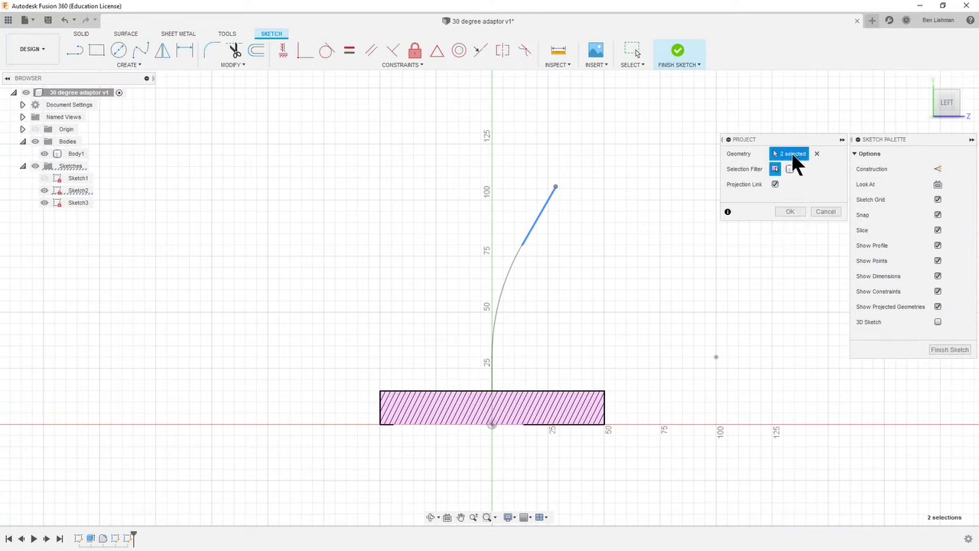
{"action": "left_click", "coordinate": [789, 213]}
{"action": "key", "text": "d"}
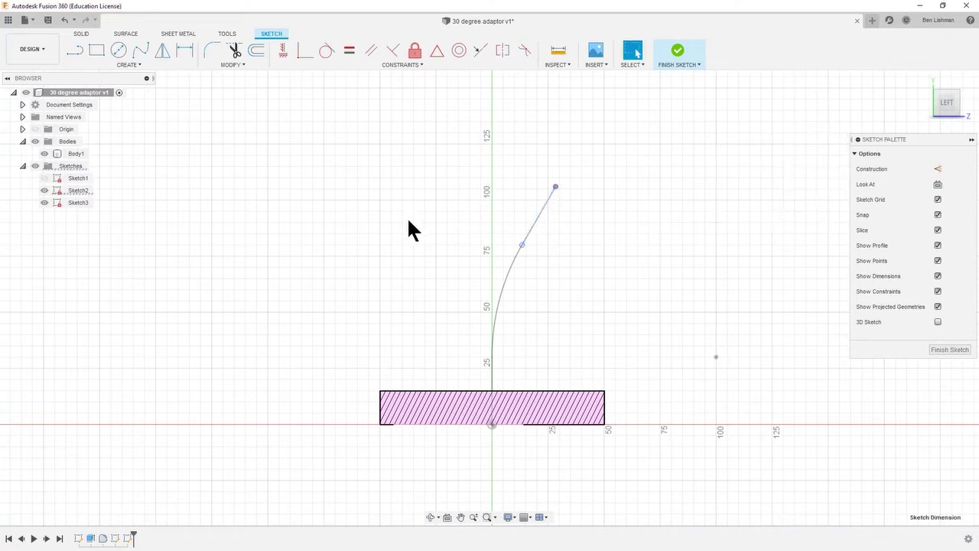
{"action": "left_click", "coordinate": [44, 191]}
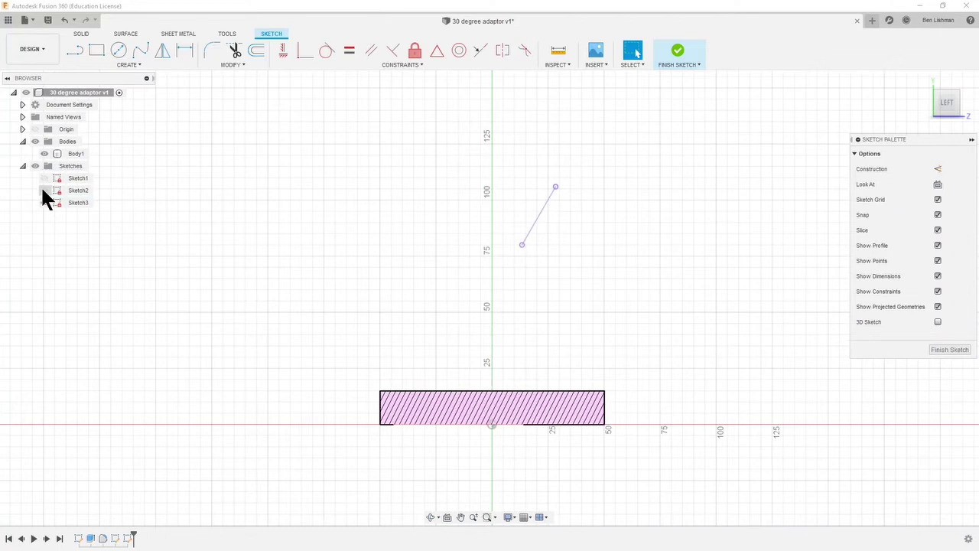
{"action": "left_click", "coordinate": [43, 190]}
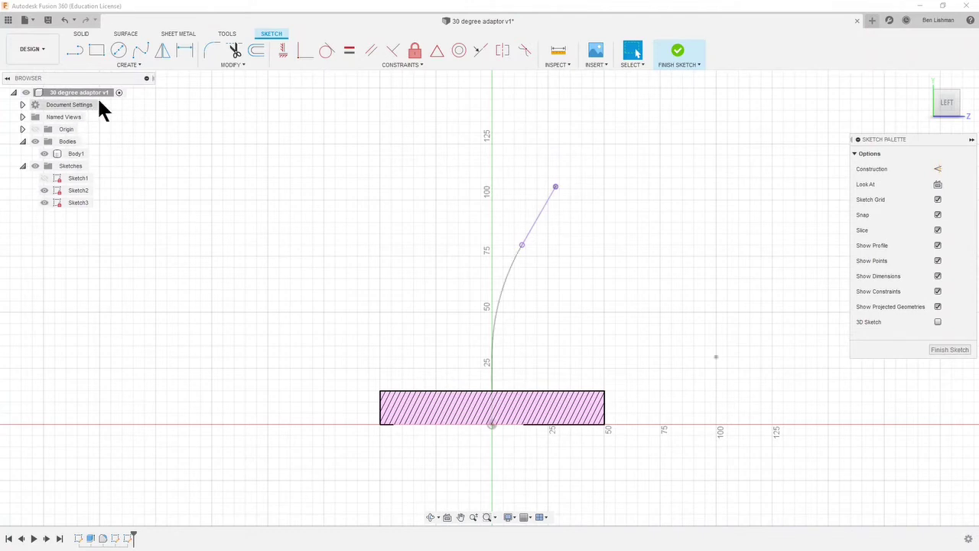
Draw a 3-point rectangle from the path's upper end, about 12 mm along the projected line and about 65 mm long, sloping down to the right
{"action": "left_click", "coordinate": [126, 66]}
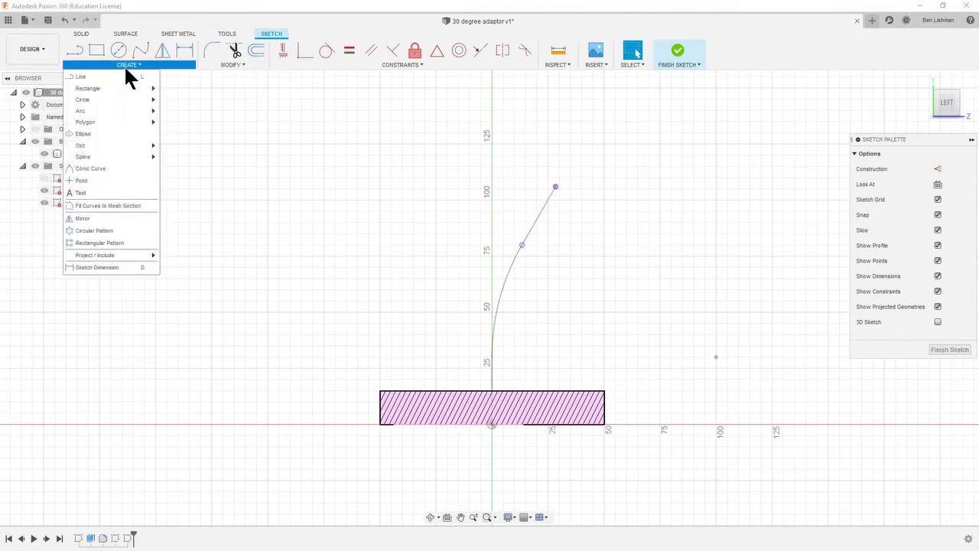
{"action": "mouse_move", "coordinate": [132, 87]}
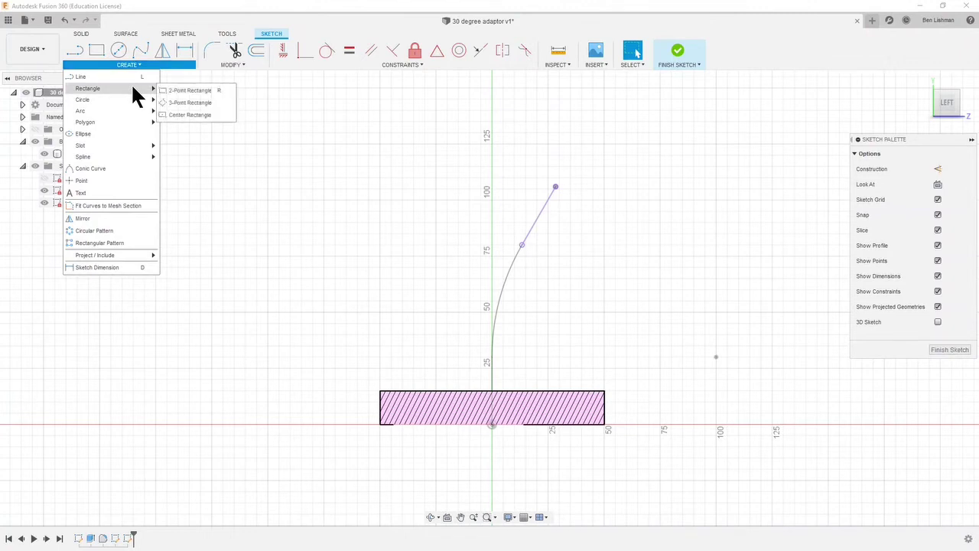
{"action": "left_click", "coordinate": [192, 104]}
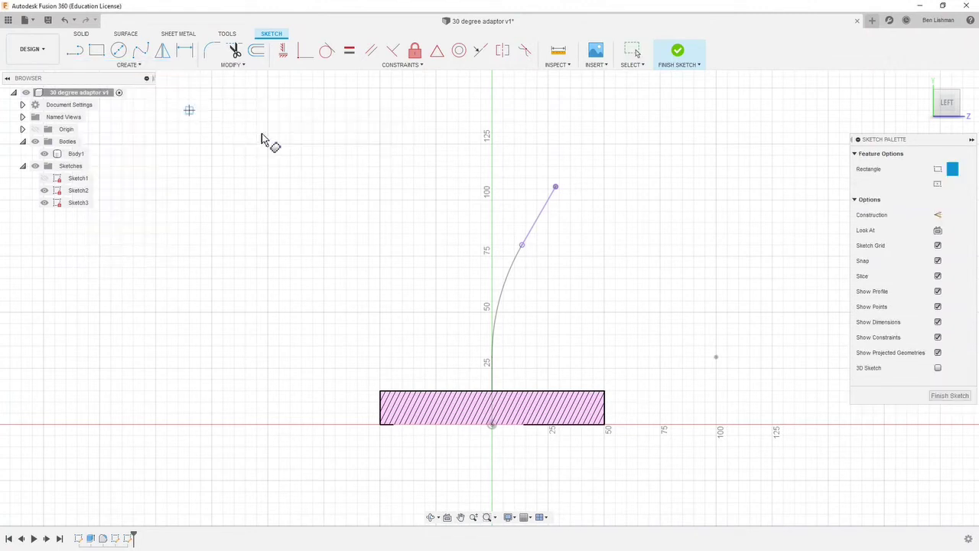
{"action": "left_click", "coordinate": [556, 192]}
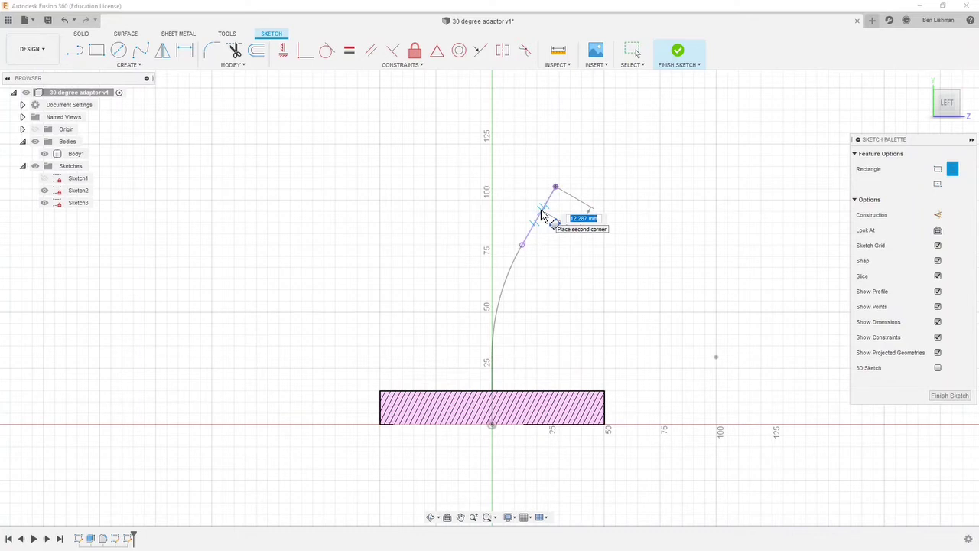
{"action": "left_click", "coordinate": [541, 212]}
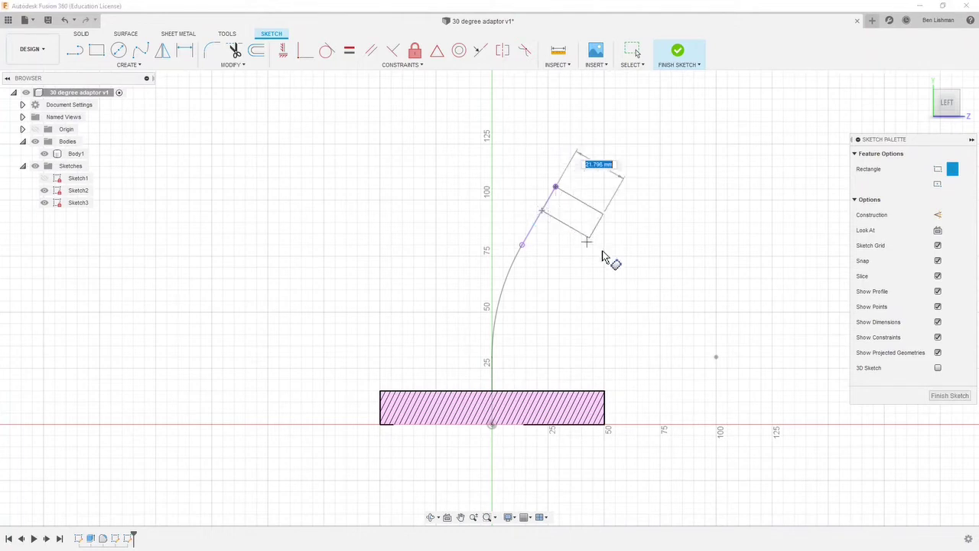
{"action": "left_click", "coordinate": [673, 280]}
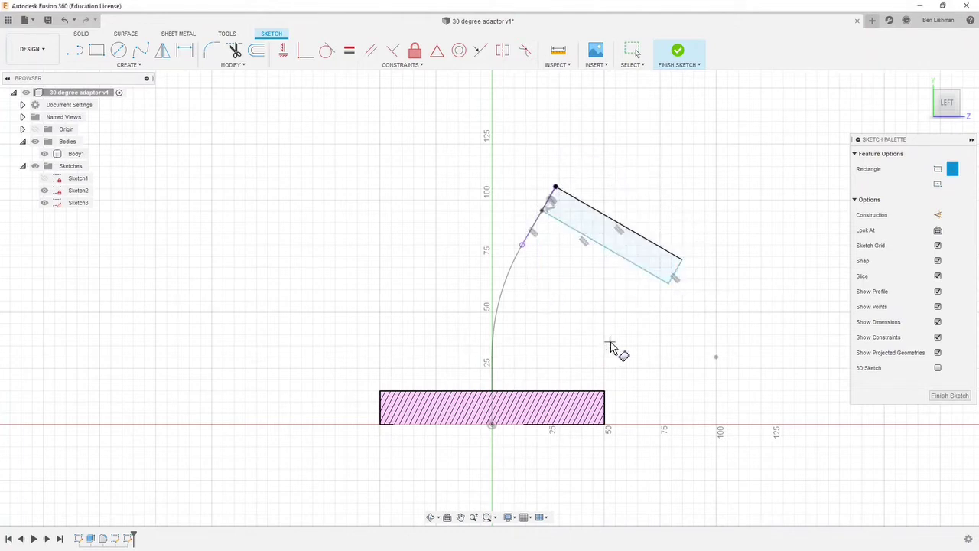
{"action": "key", "text": "Escape"}
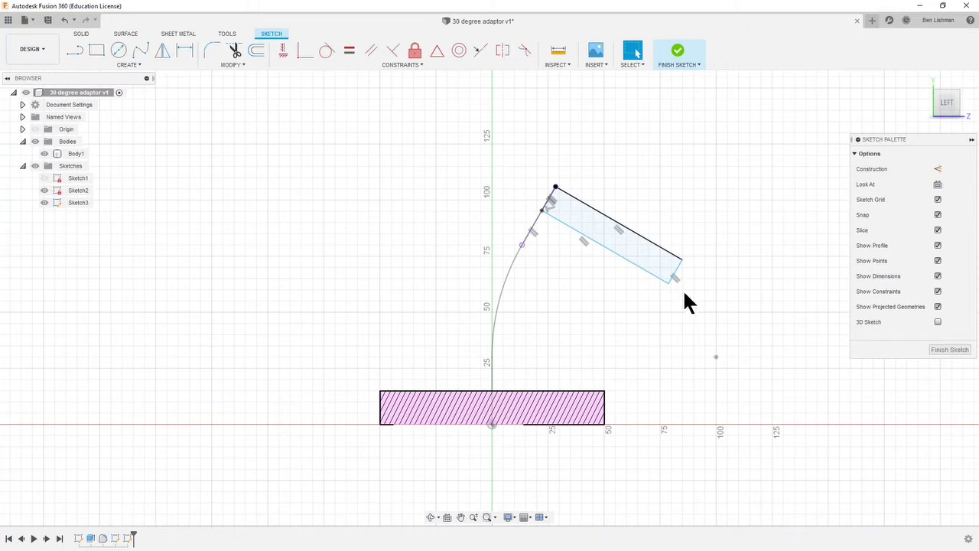
Dimension the disc rectangle's short side to 10 mm and its long side to 55 mm
{"action": "key", "text": "d"}
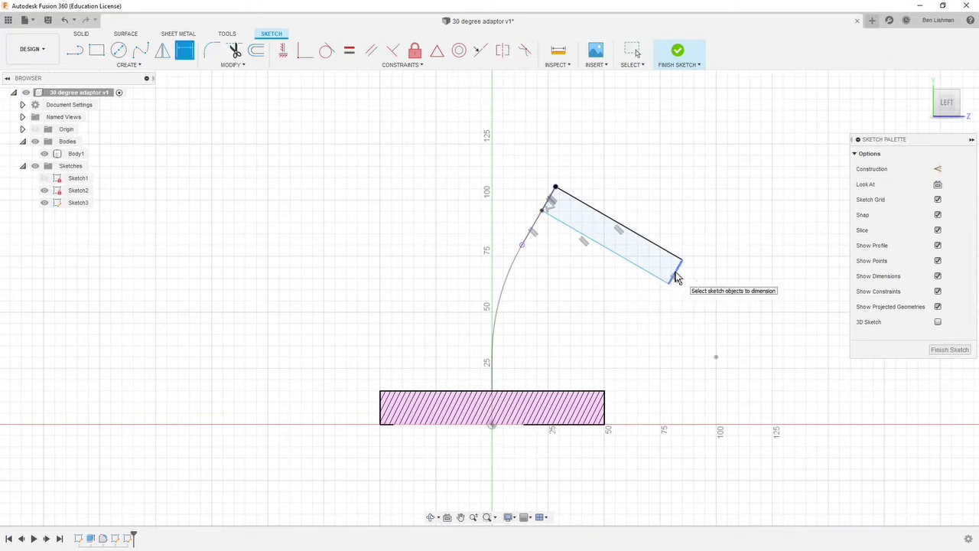
{"action": "left_click", "coordinate": [676, 276]}
{"action": "left_click", "coordinate": [712, 299]}
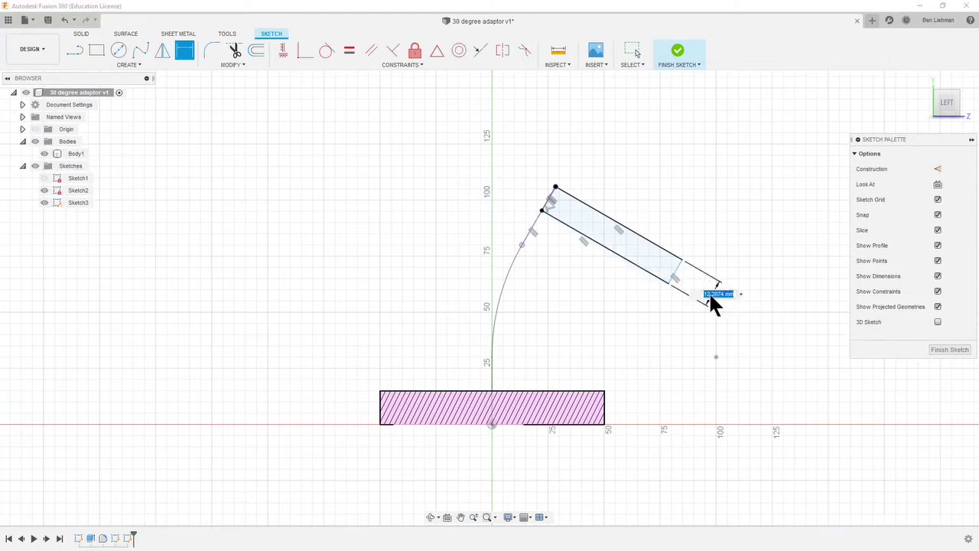
{"action": "type", "text": "10"}
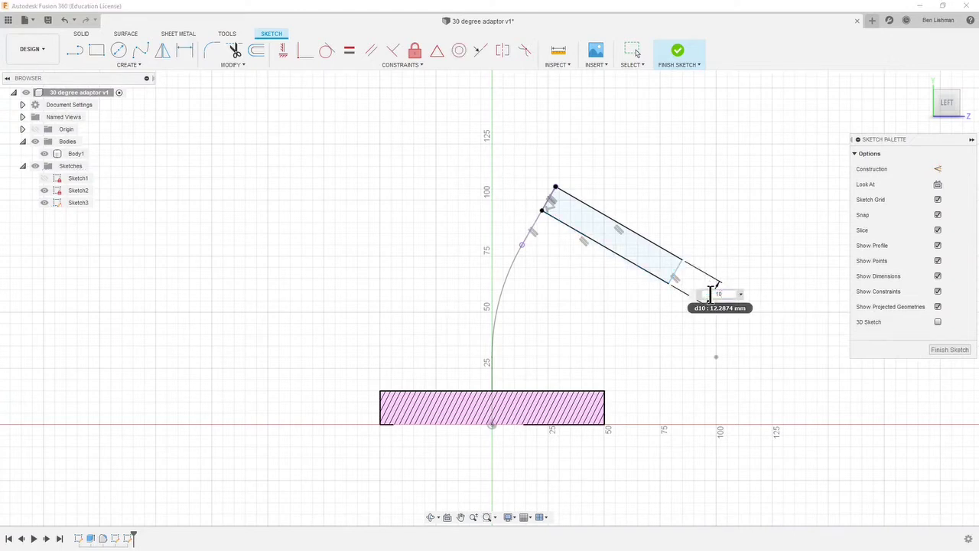
{"action": "key", "text": "Return"}
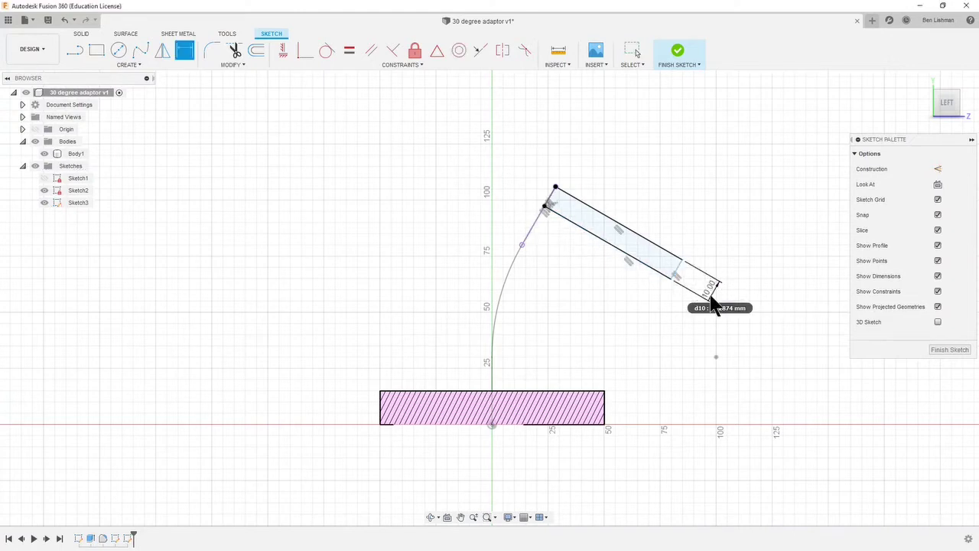
{"action": "left_click", "coordinate": [595, 235]}
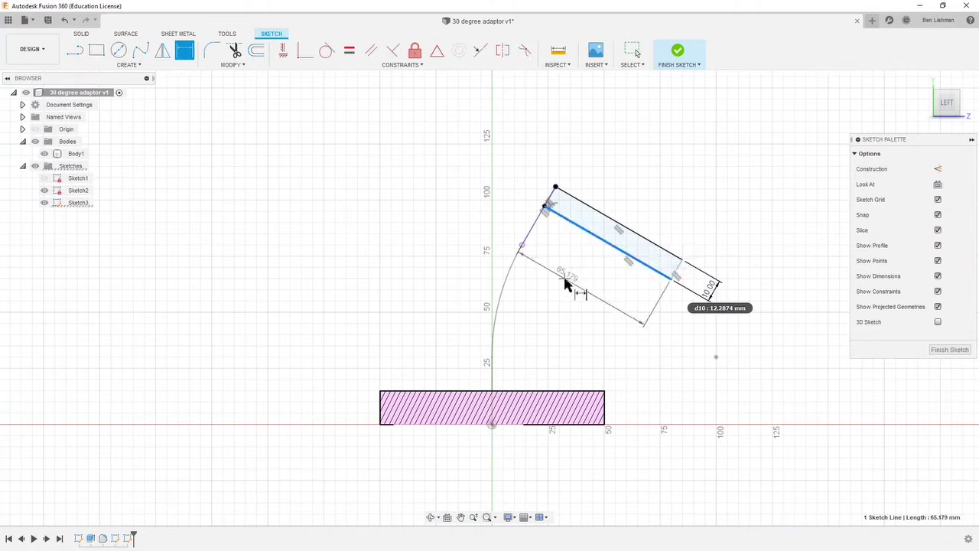
{"action": "left_click", "coordinate": [576, 269]}
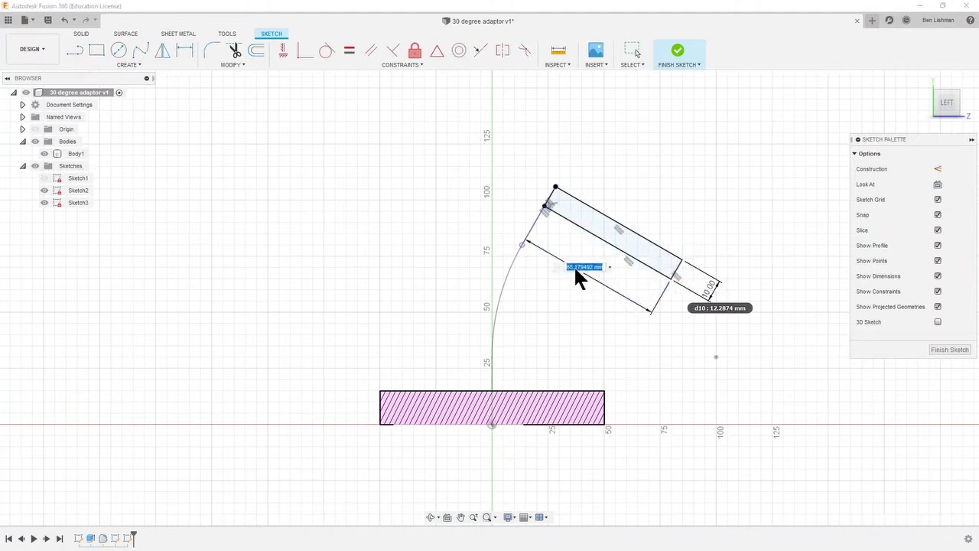
{"action": "type", "text": "65"}
{"action": "key", "text": "Return"}
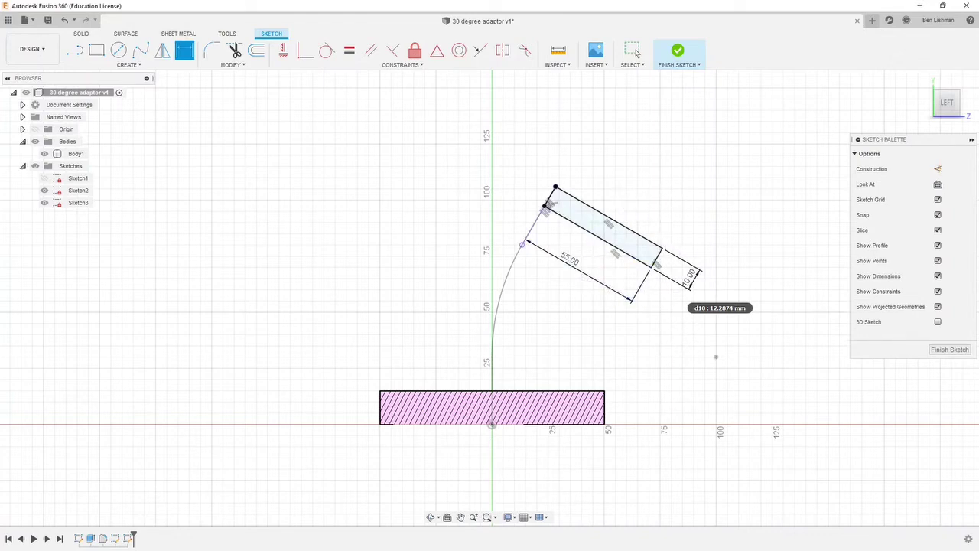
Check the rectangle's dimensions against the disc drawing in the PDF brief, return to Fusion 360 and finish the sketch
{"action": "key", "text": "alt+Tab"}
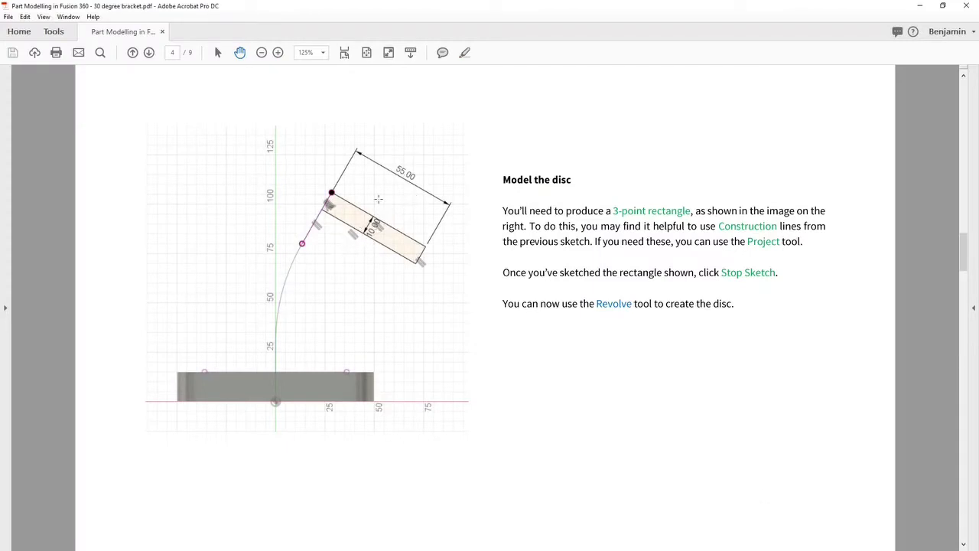
{"action": "left_click", "coordinate": [919, 6]}
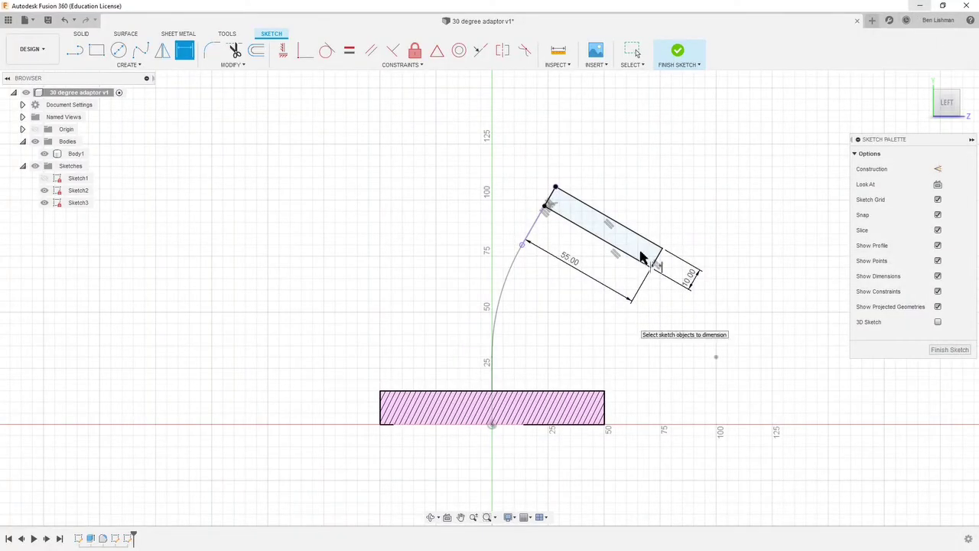
{"action": "left_click", "coordinate": [679, 53]}
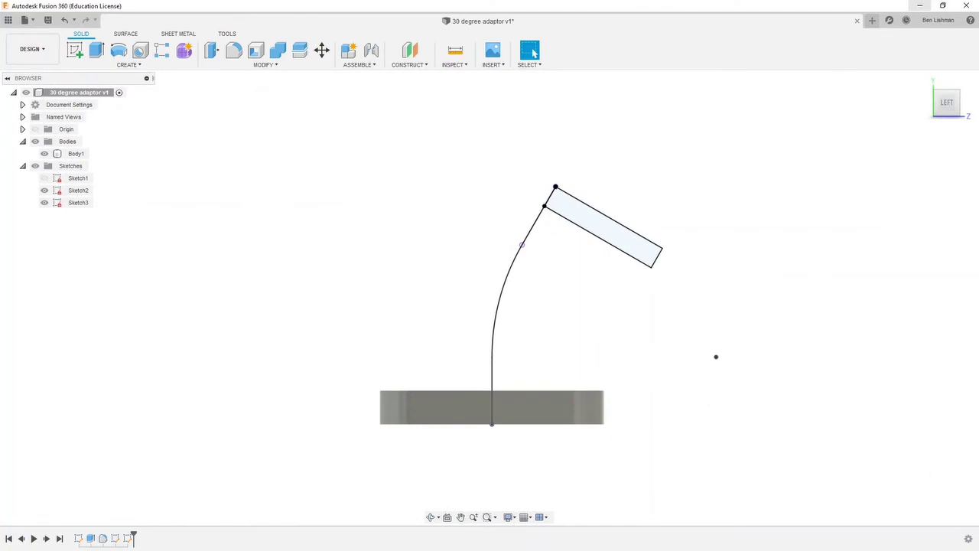
Switch to the PDF brief and read the "Model the disc" and "Model the tube" instructions on pages 4 and 5
{"action": "key", "text": "alt+Tab"}
{"action": "scroll", "coordinate": [469, 342], "scroll_direction": "down", "scroll_amount": 10}
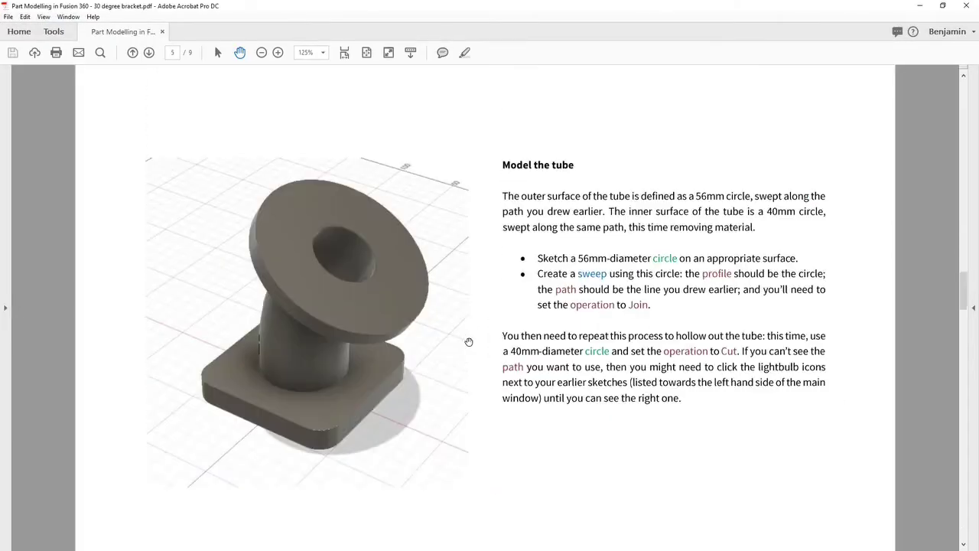
{"action": "scroll", "coordinate": [469, 342], "scroll_direction": "up", "scroll_amount": 10}
{"action": "scroll", "coordinate": [469, 342], "scroll_direction": "down", "scroll_amount": 10}
{"action": "scroll", "coordinate": [469, 342], "scroll_direction": "up", "scroll_amount": 10}
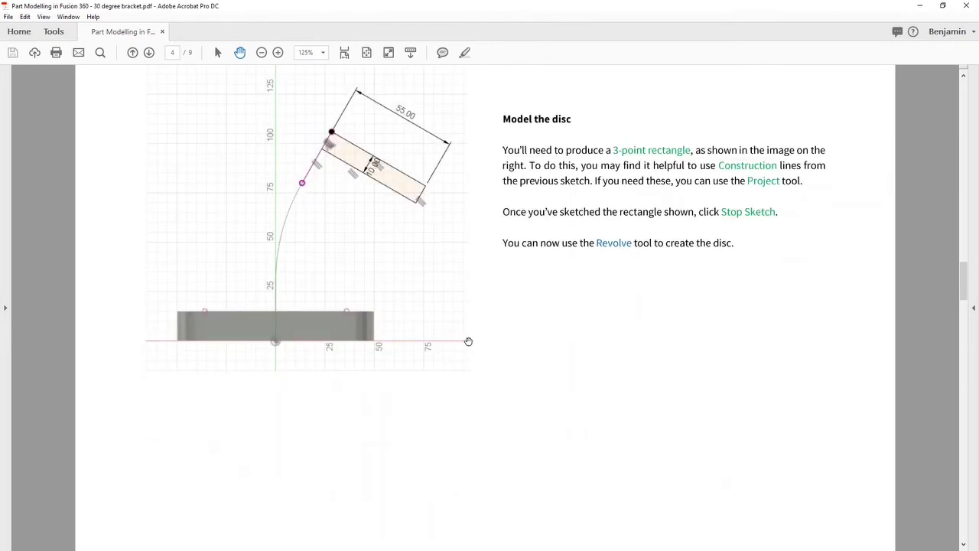
{"action": "scroll", "coordinate": [469, 341], "scroll_direction": "up", "scroll_amount": 1}
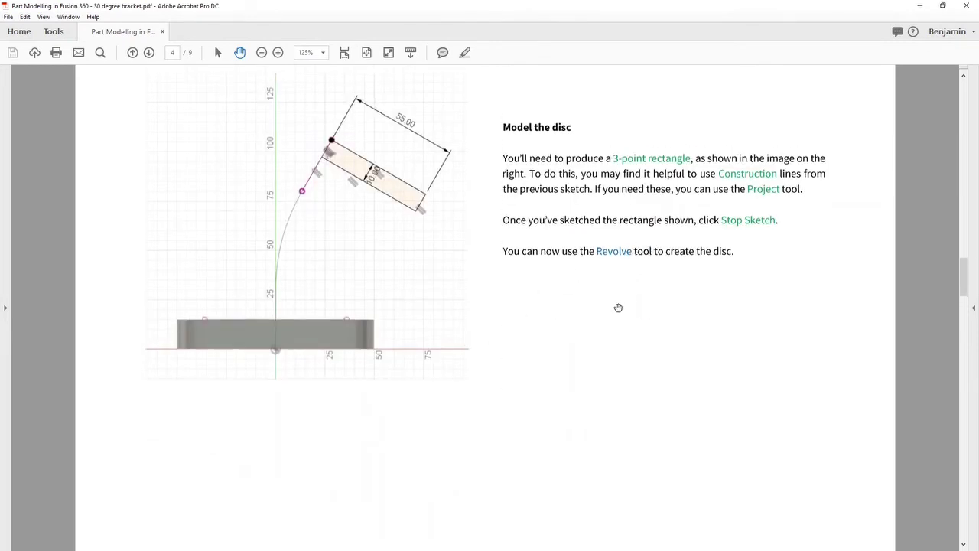
{"action": "scroll", "coordinate": [618, 308], "scroll_direction": "down", "scroll_amount": 10}
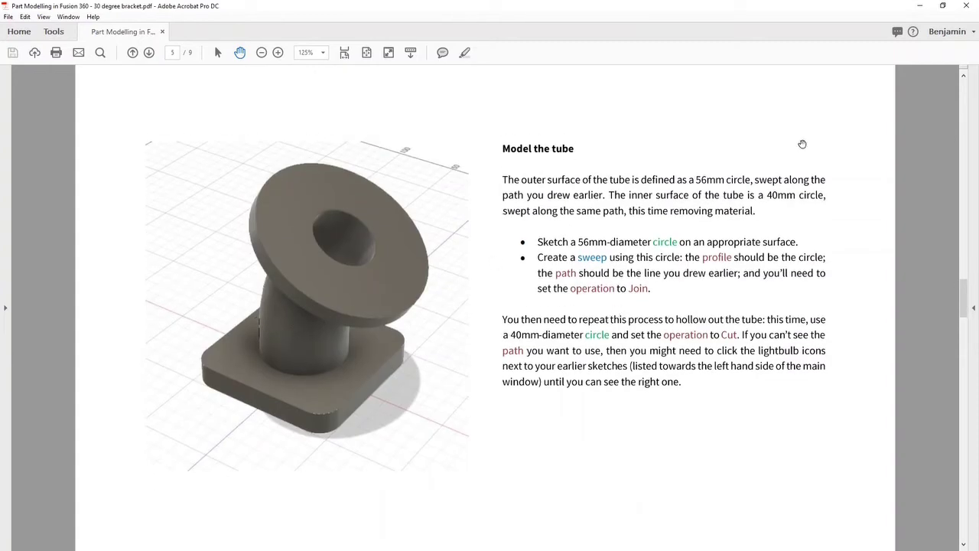
Return to Fusion 360 and revolve the disc rectangle 360 degrees about its short edge at the path's upper end as a new body
{"action": "left_click", "coordinate": [919, 6]}
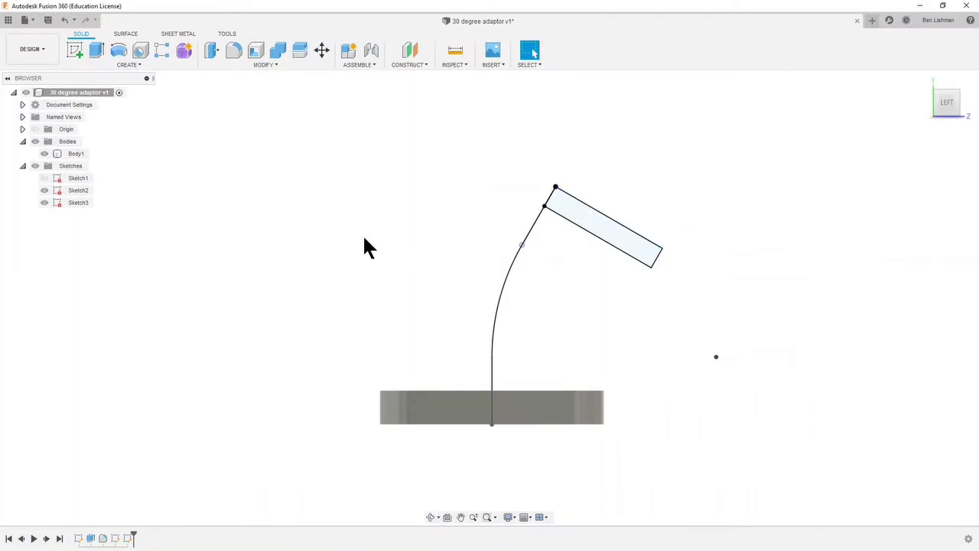
{"action": "left_click", "coordinate": [120, 46]}
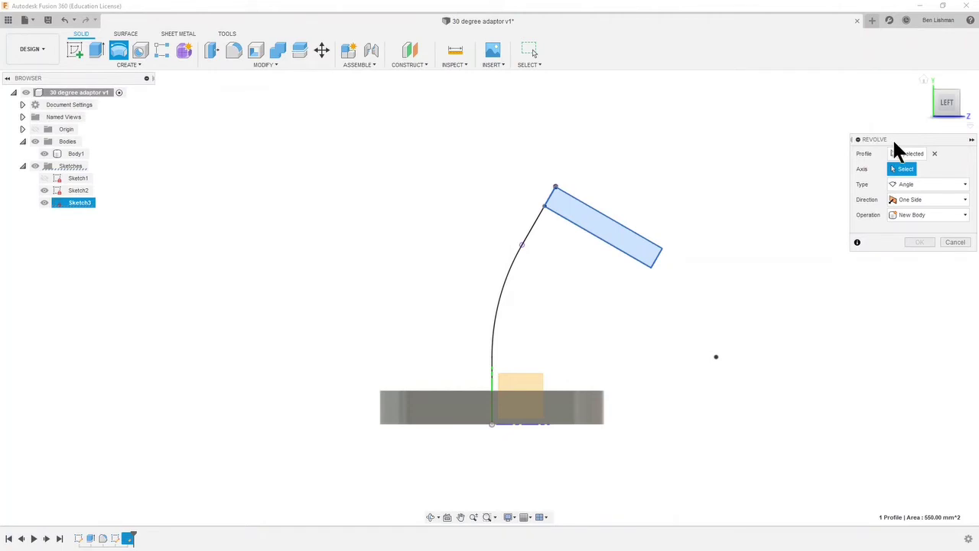
{"action": "left_click", "coordinate": [934, 154]}
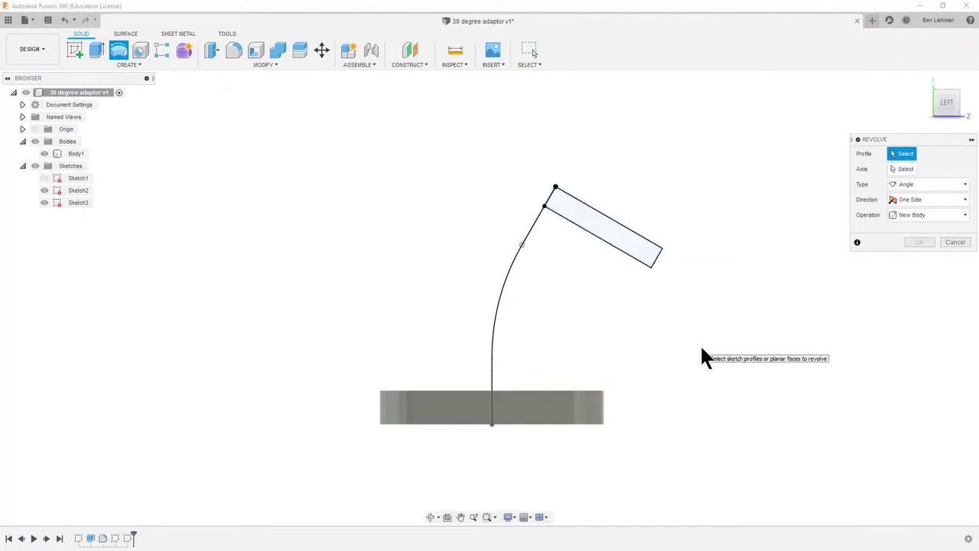
{"action": "left_click", "coordinate": [619, 234]}
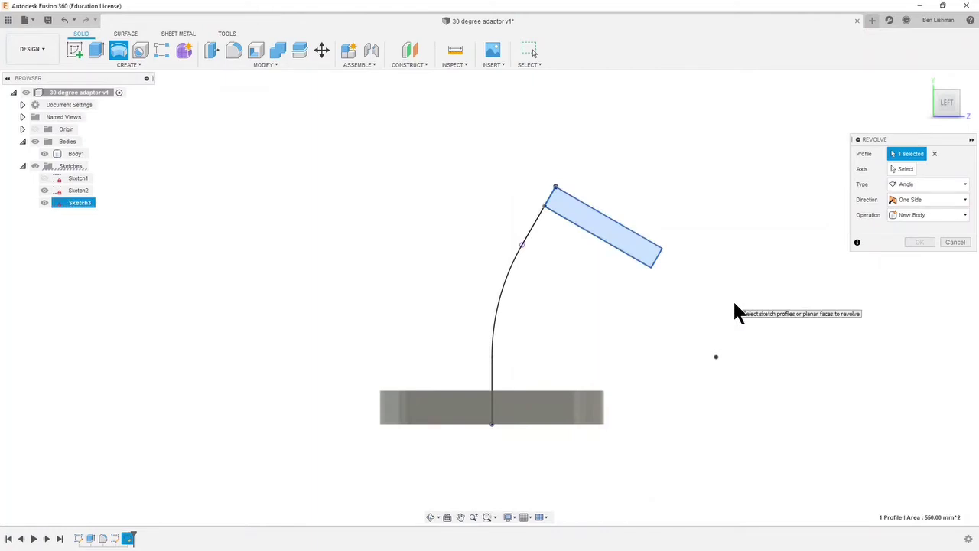
{"action": "left_click", "coordinate": [902, 169]}
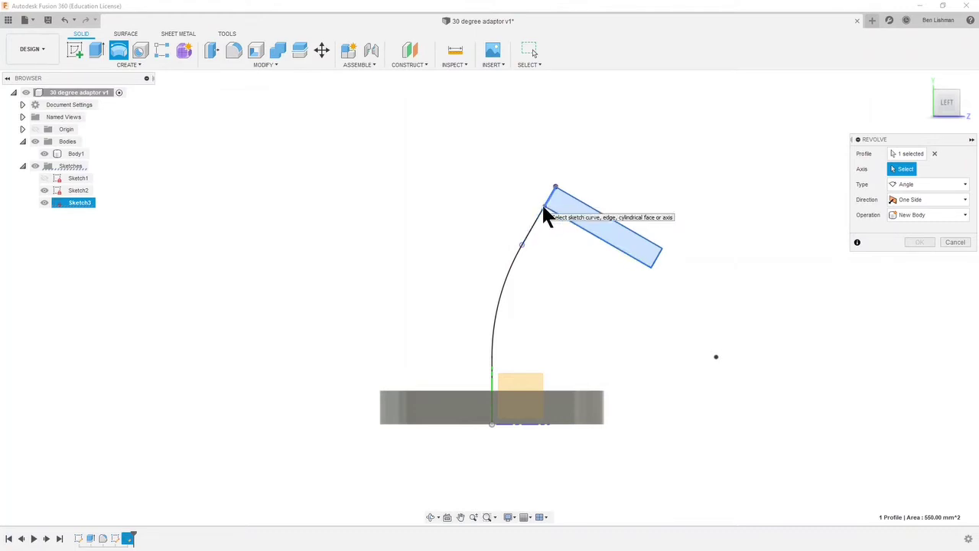
{"action": "scroll", "coordinate": [544, 205], "scroll_direction": "down", "scroll_amount": 2}
{"action": "scroll", "coordinate": [551, 191], "scroll_direction": "up", "scroll_amount": 5}
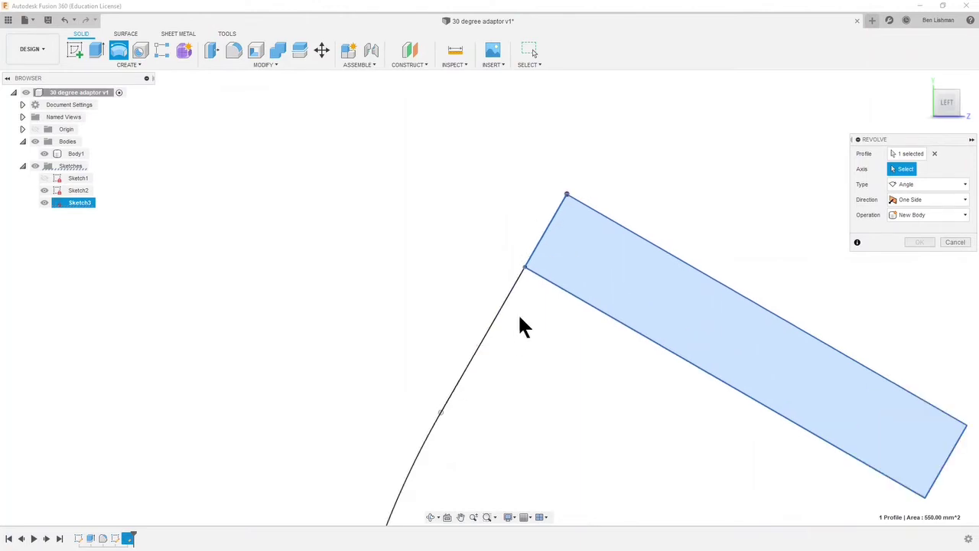
{"action": "left_click", "coordinate": [538, 246]}
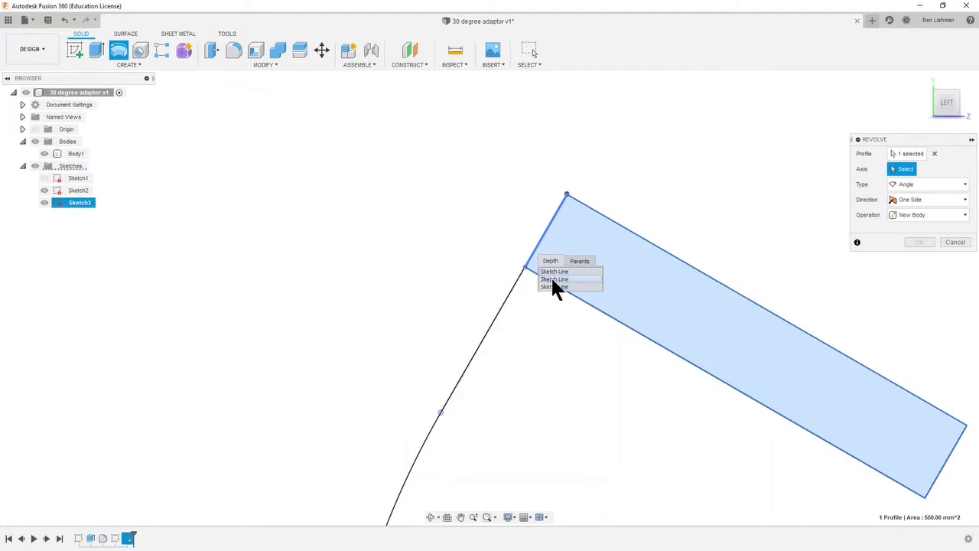
{"action": "left_click", "coordinate": [552, 280]}
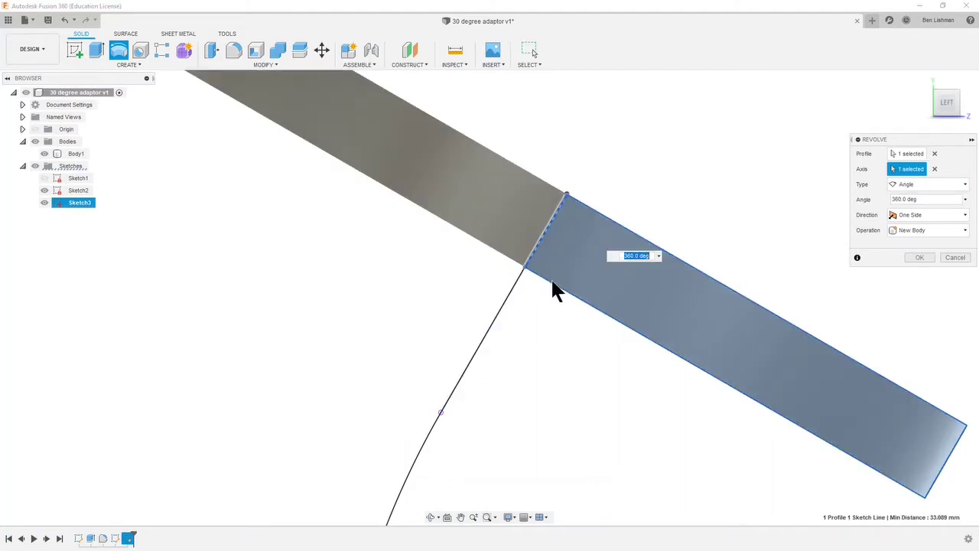
{"action": "scroll", "coordinate": [553, 280], "scroll_direction": "down", "scroll_amount": 3}
{"action": "scroll", "coordinate": [551, 277], "scroll_direction": "down", "scroll_amount": 2}
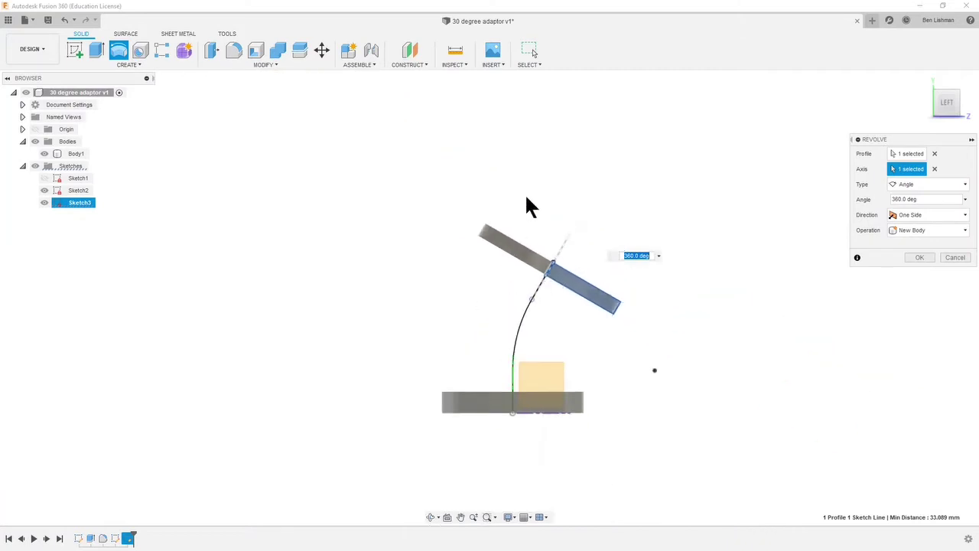
{"action": "mouse_move", "coordinate": [433, 302]}
{"action": "middle_mouse_down", "text": "shift"}
{"action": "mouse_move", "coordinate": [431, 277]}
{"action": "mouse_move", "coordinate": [427, 296]}
{"action": "middle_mouse_up", "text": "shift"}
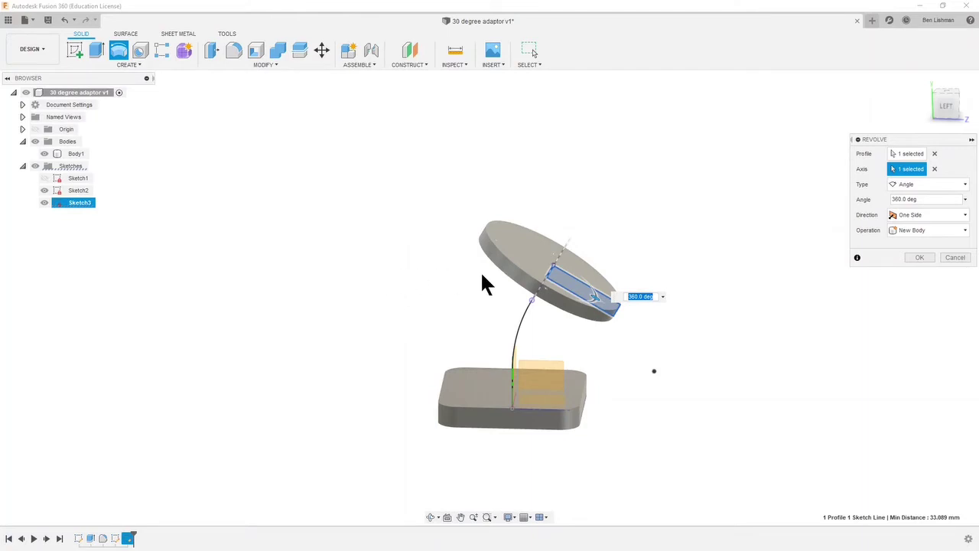
{"action": "mouse_move", "coordinate": [441, 283]}
{"action": "middle_mouse_down", "text": "shift"}
{"action": "mouse_move", "coordinate": [433, 295]}
{"action": "mouse_move", "coordinate": [446, 299]}
{"action": "mouse_move", "coordinate": [420, 291]}
{"action": "mouse_move", "coordinate": [435, 289]}
{"action": "middle_mouse_up", "text": "shift"}
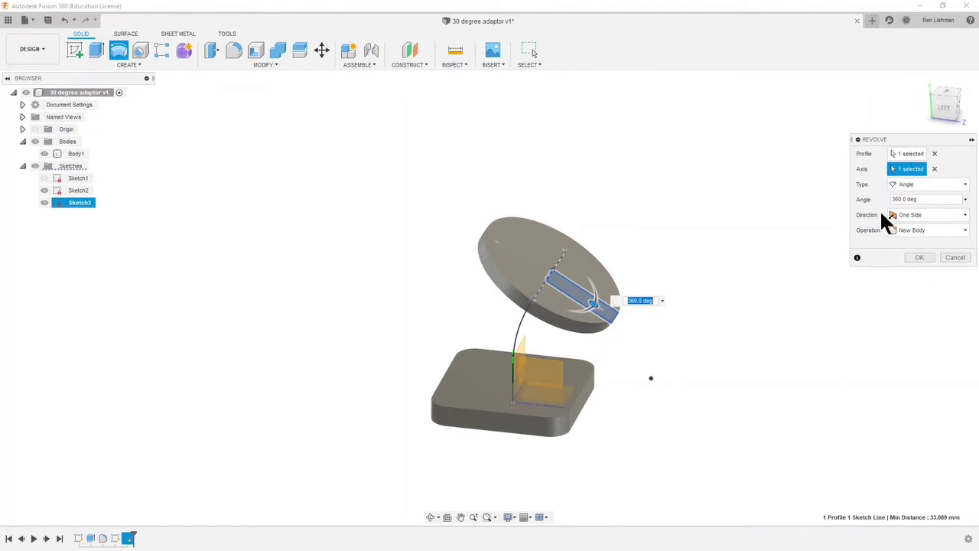
{"action": "left_click", "coordinate": [918, 257]}
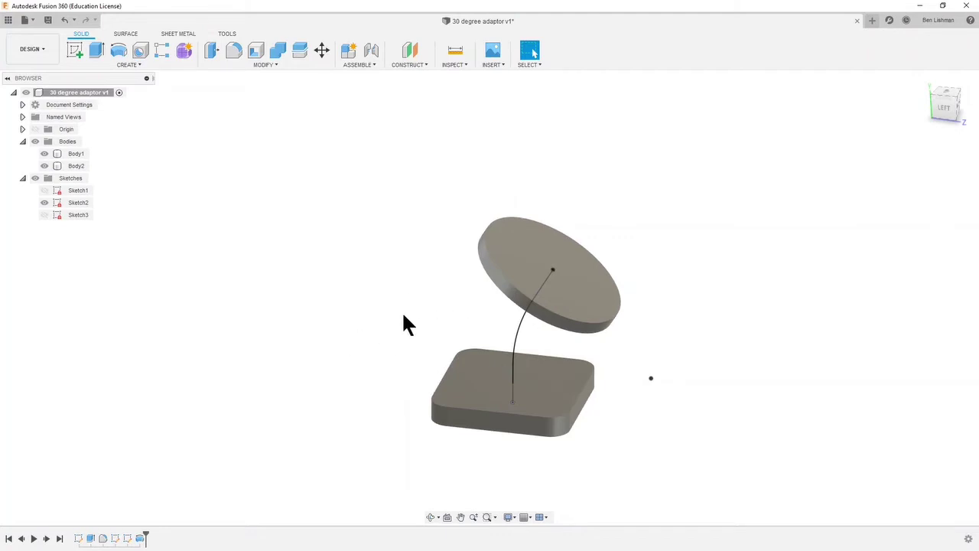
Check the tube sizes in the PDF brief and, back in Fusion 360, sketch a 56 mm diameter circle centred on the origin on the base's underside
{"action": "key", "text": "alt+Tab"}
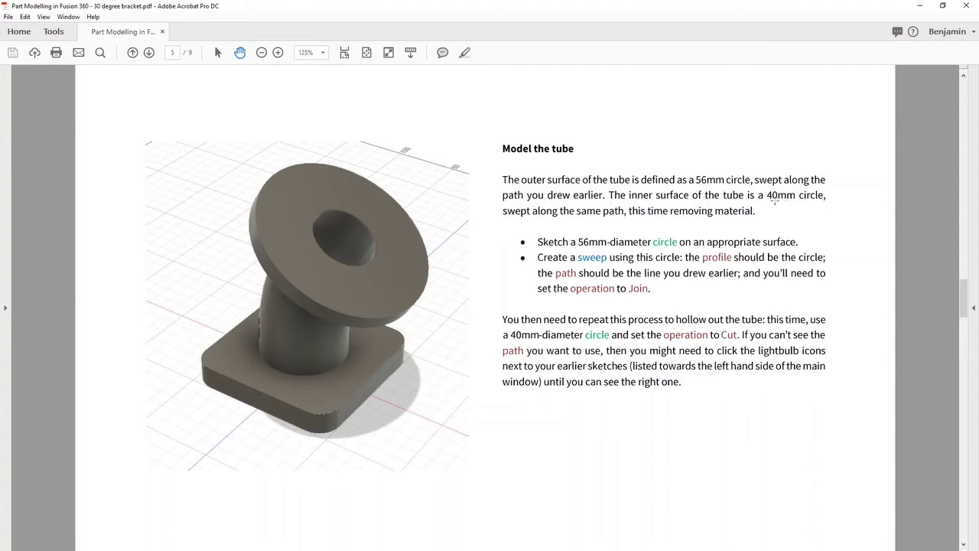
{"action": "left_click", "coordinate": [921, 6]}
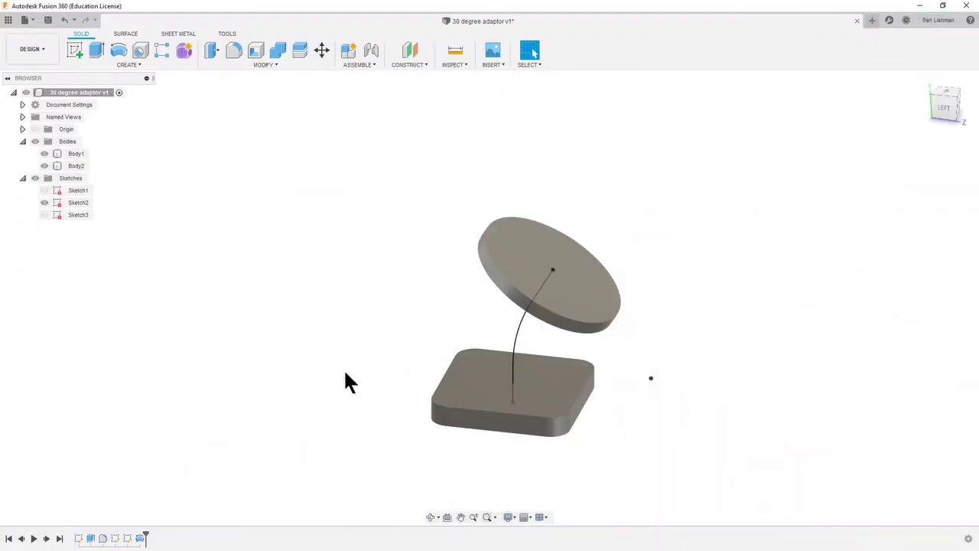
{"action": "mouse_move", "coordinate": [366, 374]}
{"action": "middle_mouse_down", "text": "shift"}
{"action": "mouse_move", "coordinate": [381, 295]}
{"action": "mouse_move", "coordinate": [342, 401]}
{"action": "mouse_move", "coordinate": [383, 367]}
{"action": "middle_mouse_up", "text": "shift"}
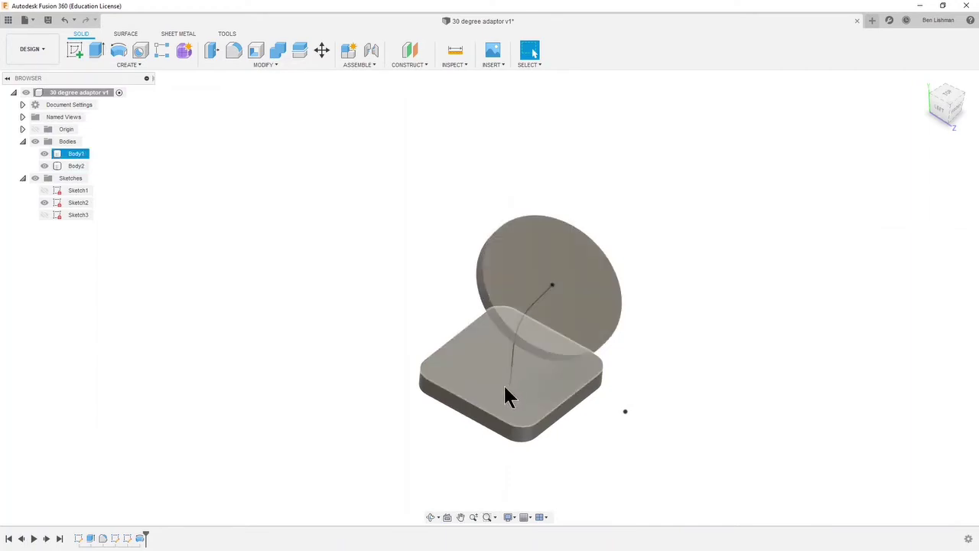
{"action": "middle_click_drag", "start_coordinate": [418, 289], "coordinate": [433, 247], "text": "shift"}
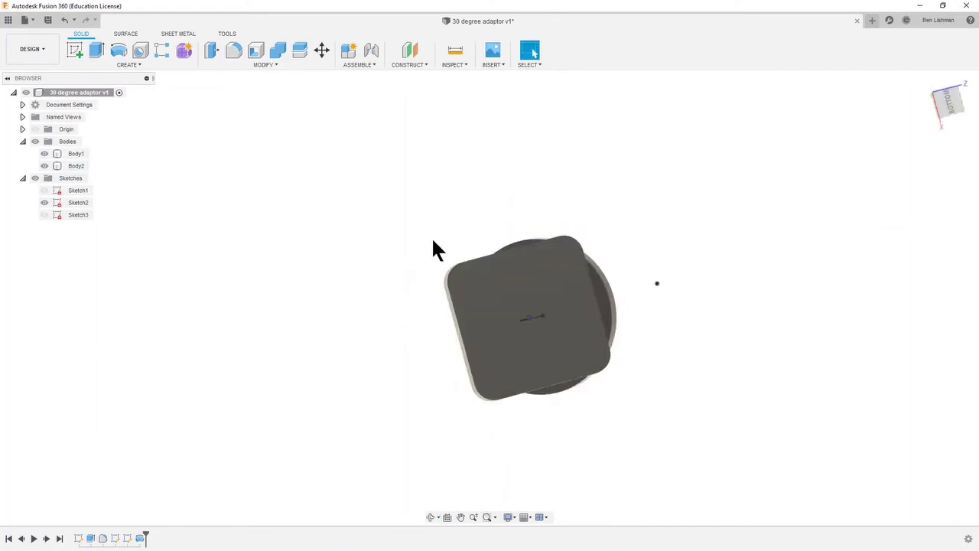
{"action": "left_click", "coordinate": [74, 51]}
{"action": "left_click", "coordinate": [498, 288]}
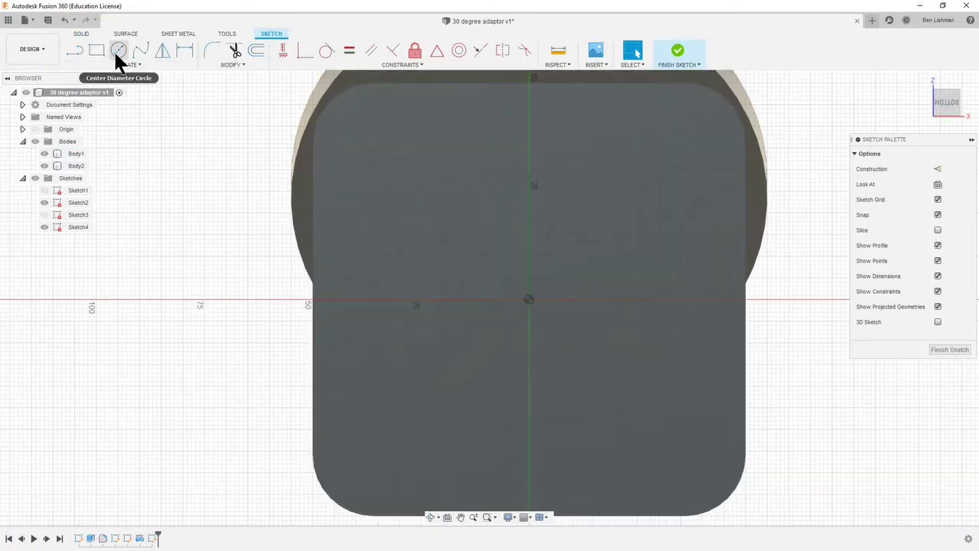
{"action": "left_click", "coordinate": [117, 51]}
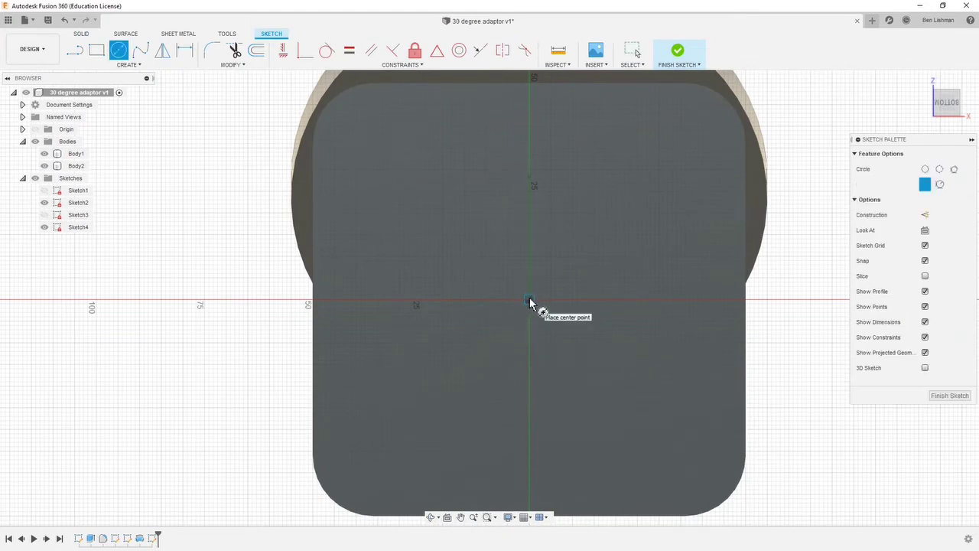
{"action": "left_click", "coordinate": [529, 299]}
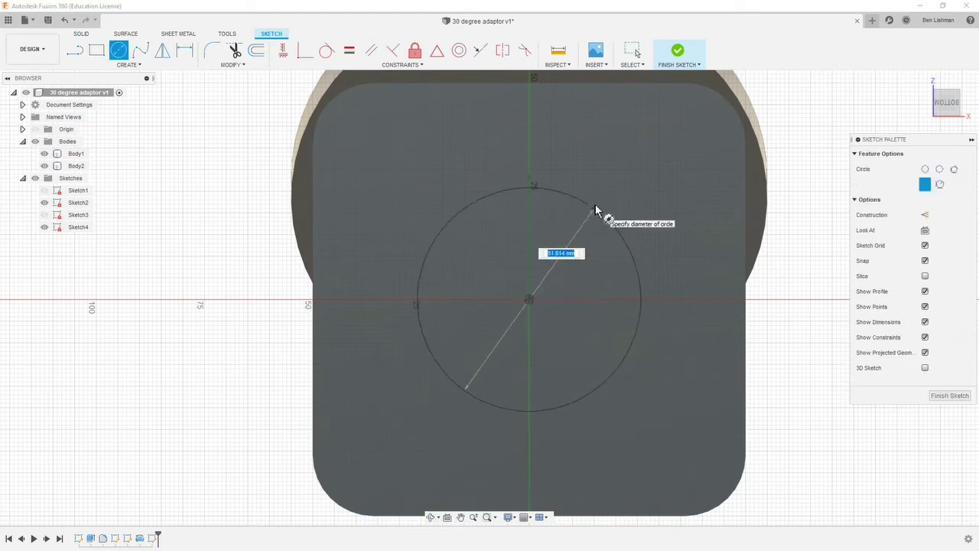
{"action": "type", "text": "56"}
{"action": "key", "text": "Return"}
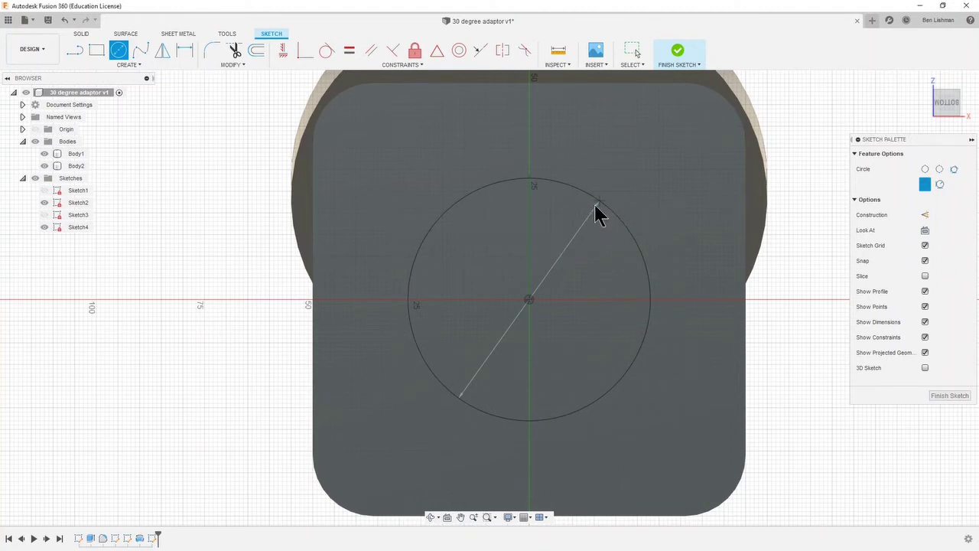
{"action": "key", "text": "Escape"}
Add a concentric 40 mm diameter circle inside the 56 mm circle and finish the sketch
{"action": "left_click", "coordinate": [119, 50]}
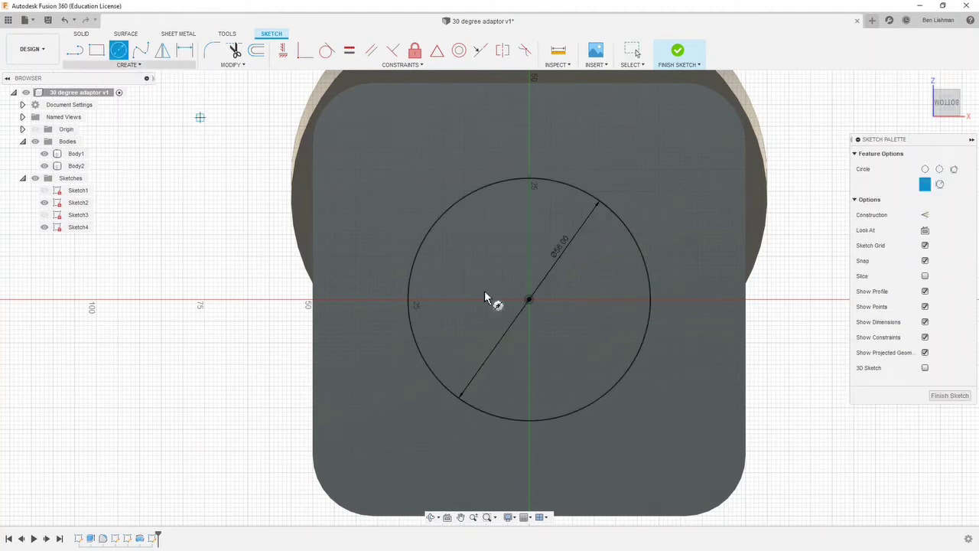
{"action": "left_click", "coordinate": [528, 299]}
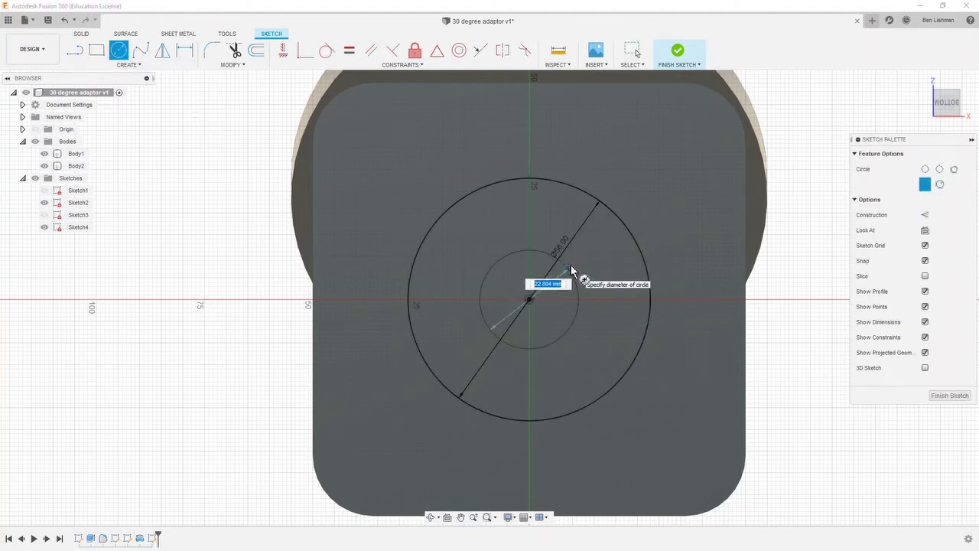
{"action": "type", "text": "40"}
{"action": "key", "text": "Return"}
{"action": "key", "text": "Escape"}
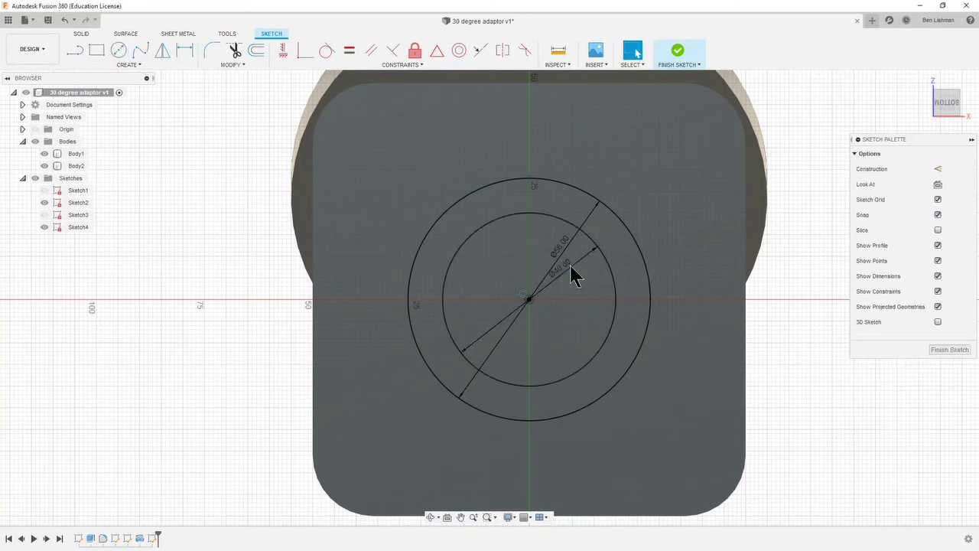
{"action": "left_click", "coordinate": [681, 51]}
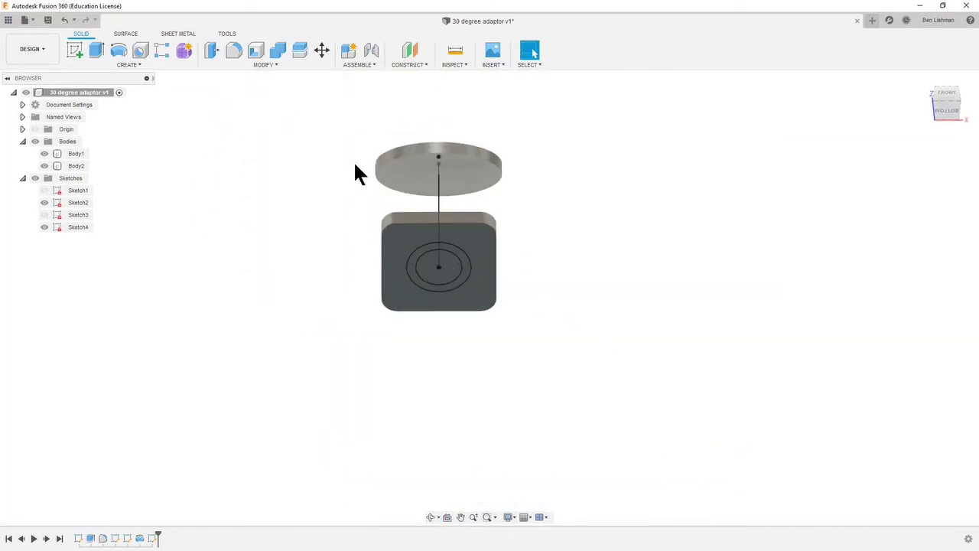
Sweep the ring between the 56 mm and 40 mm circles along the curved path as a single-path sweep with the Join operation
{"action": "scroll", "coordinate": [344, 165], "scroll_direction": "up", "scroll_amount": 3}
{"action": "middle_click_drag", "start_coordinate": [332, 155], "coordinate": [314, 175], "text": "shift"}
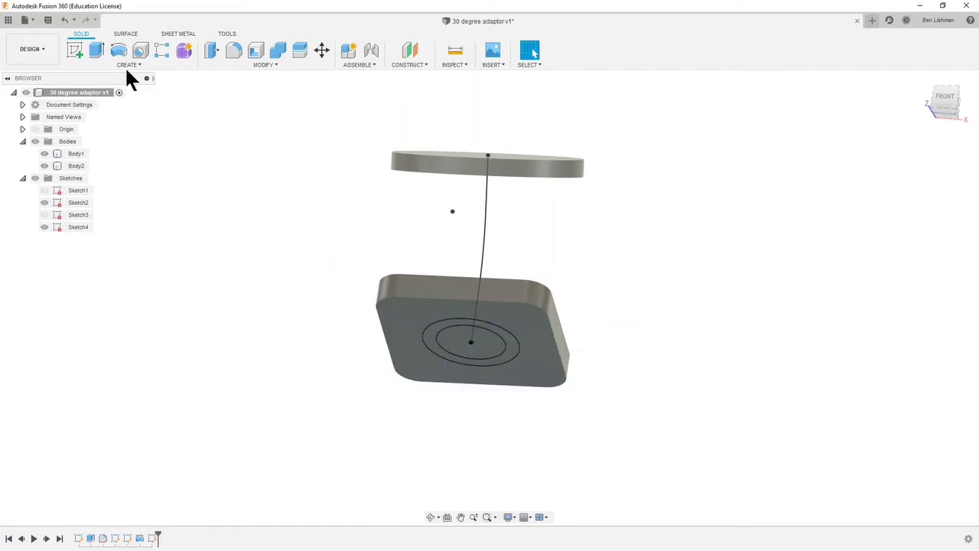
{"action": "left_click", "coordinate": [102, 65]}
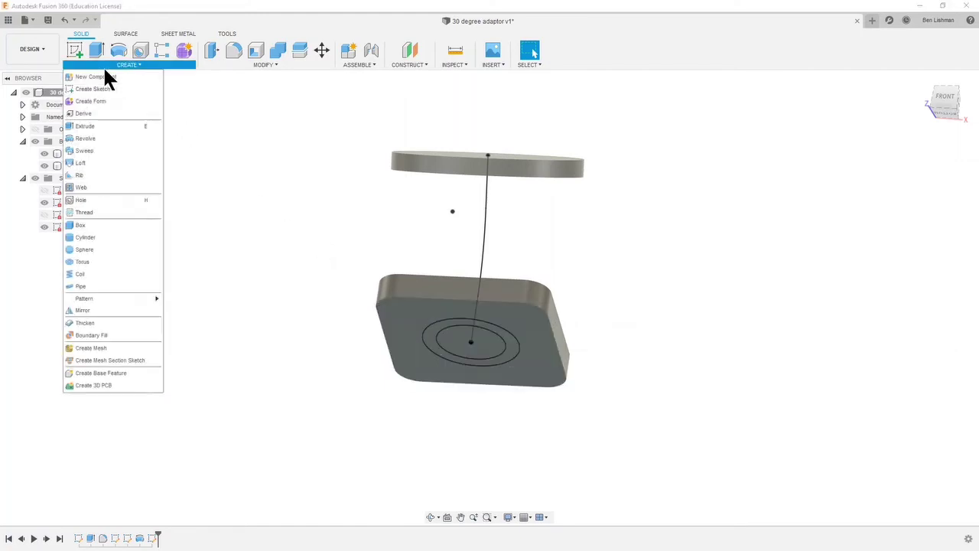
{"action": "left_click", "coordinate": [97, 150]}
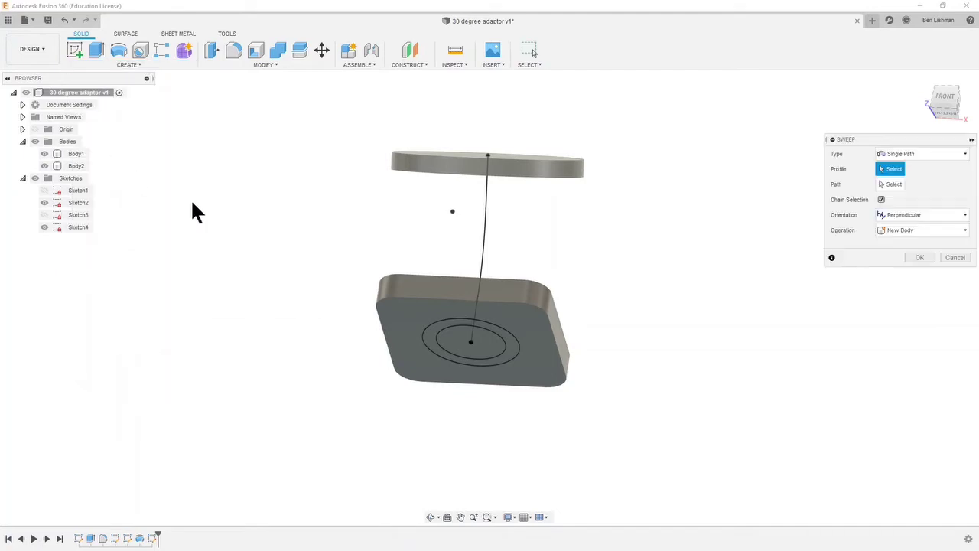
{"action": "left_click", "coordinate": [436, 353]}
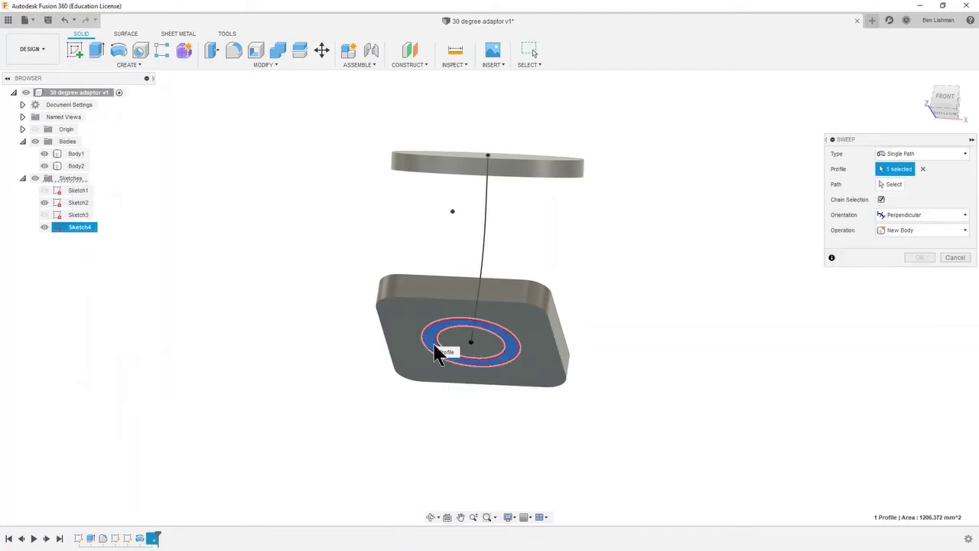
{"action": "left_click", "coordinate": [889, 184]}
{"action": "left_click", "coordinate": [482, 242]}
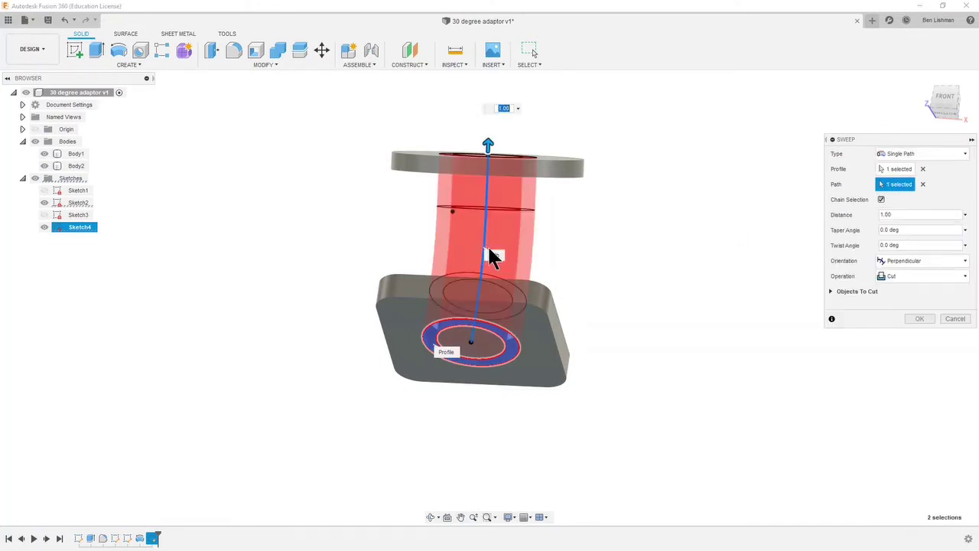
{"action": "left_click", "coordinate": [910, 277]}
{"action": "left_click", "coordinate": [883, 279]}
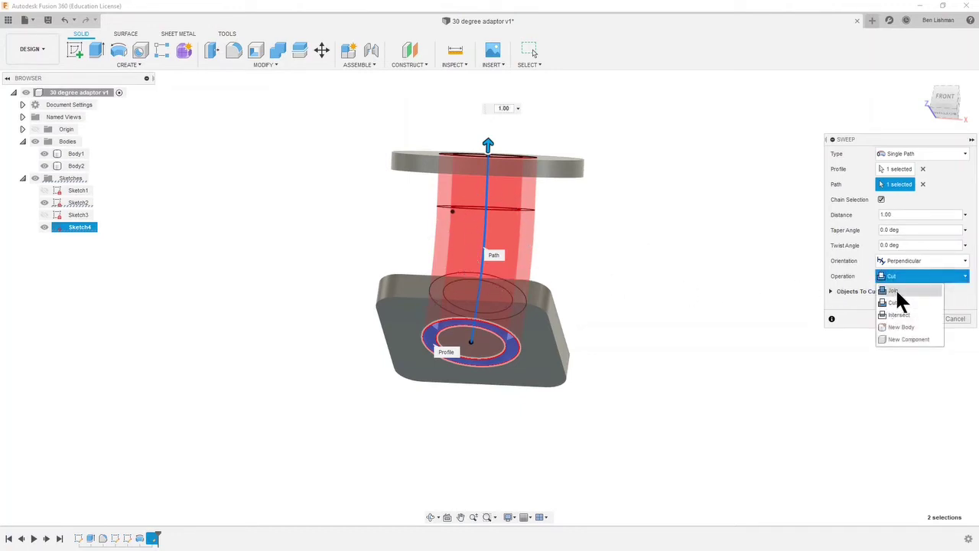
{"action": "left_click", "coordinate": [895, 287]}
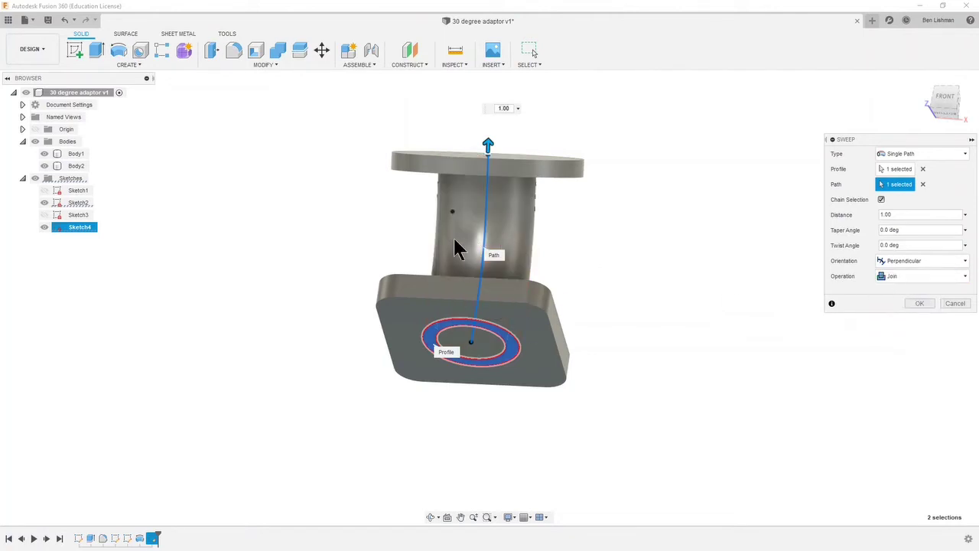
{"action": "left_click", "coordinate": [920, 303]}
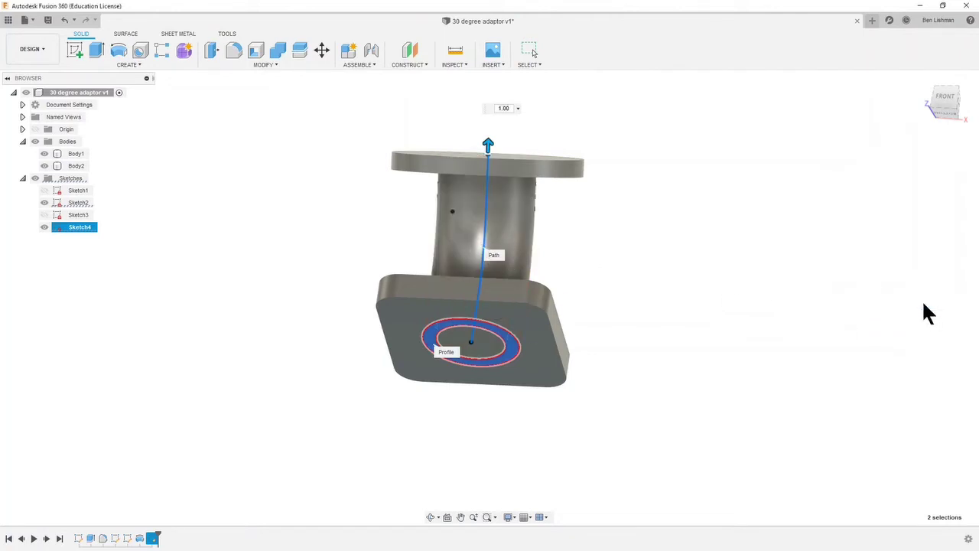
{"action": "middle_click_drag", "start_coordinate": [532, 284], "coordinate": [433, 311], "text": "shift"}
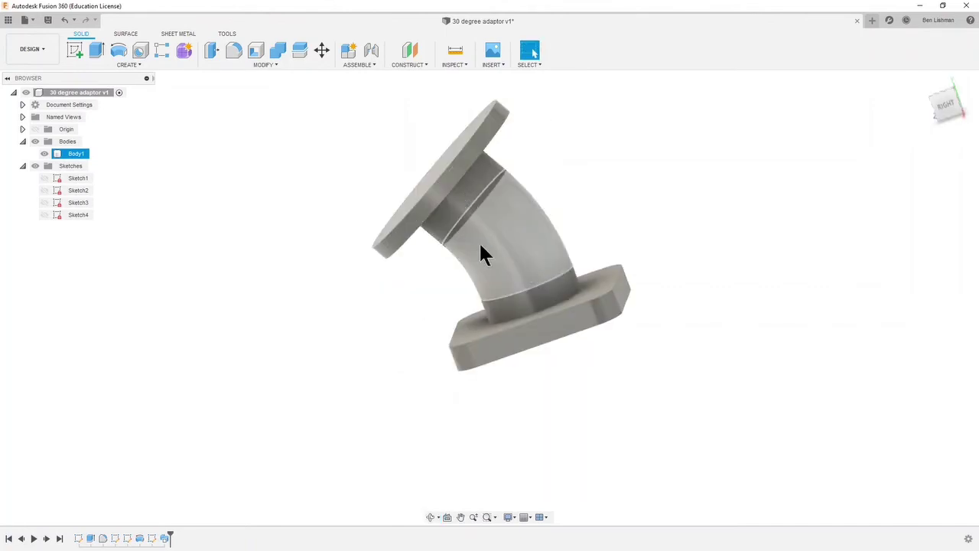
{"action": "middle_click_drag", "start_coordinate": [479, 246], "coordinate": [513, 178], "text": "shift"}
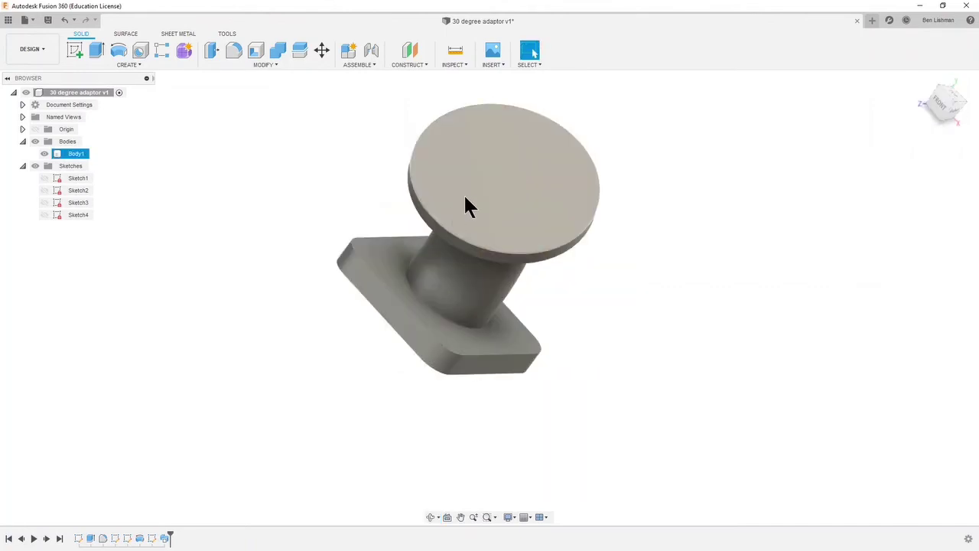
{"action": "middle_click_drag", "start_coordinate": [427, 291], "coordinate": [406, 281], "text": "shift"}
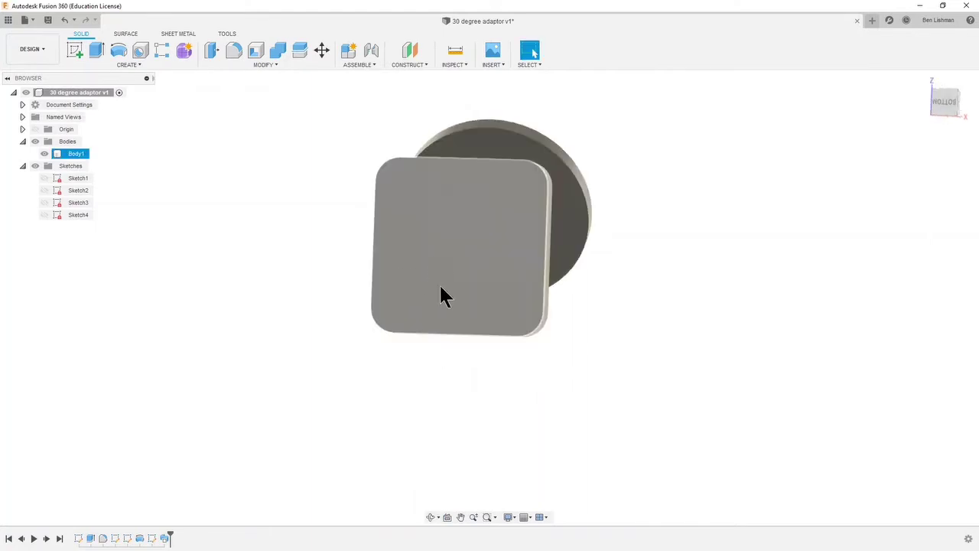
Undo the sweep of the ring between the 56 mm and 40 mm circles
{"action": "left_click", "coordinate": [297, 206]}
{"action": "left_click", "coordinate": [65, 21]}
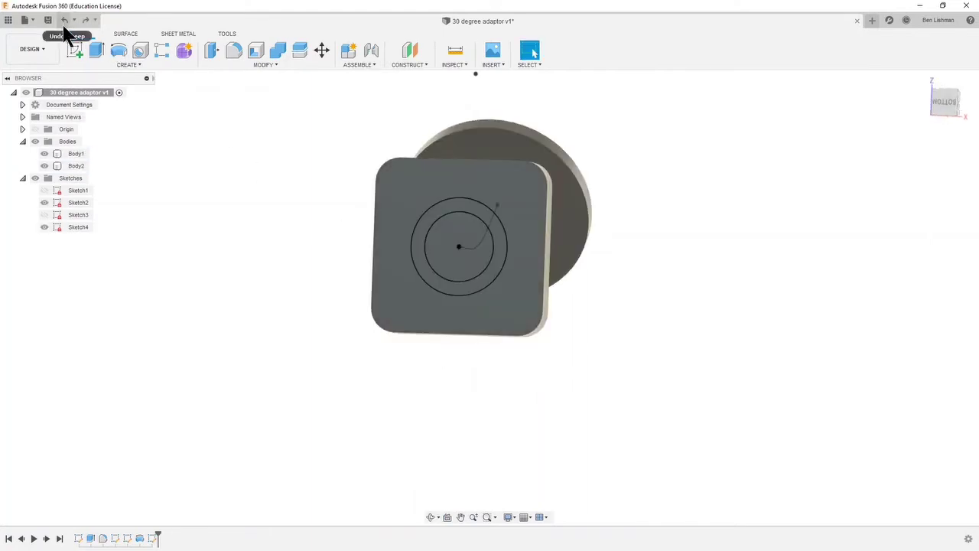
{"action": "mouse_move", "coordinate": [249, 181]}
{"action": "middle_mouse_down", "text": "shift"}
{"action": "mouse_move", "coordinate": [255, 210]}
{"action": "mouse_move", "coordinate": [203, 253]}
{"action": "mouse_move", "coordinate": [219, 212]}
{"action": "mouse_move", "coordinate": [229, 238]}
{"action": "mouse_move", "coordinate": [211, 255]}
{"action": "mouse_move", "coordinate": [219, 251]}
{"action": "middle_mouse_up", "text": "shift"}
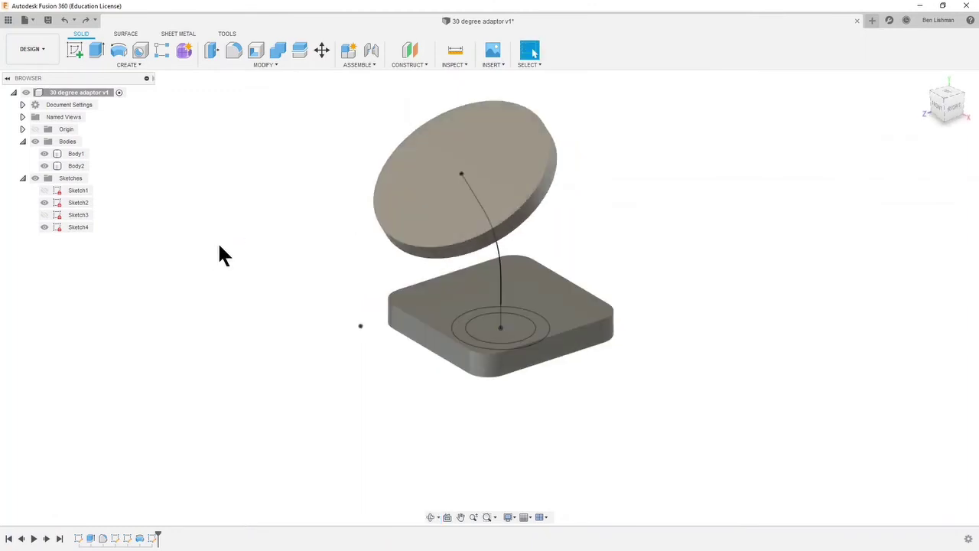
Sweep the full 56 mm circle, including its inner 40 mm profile, along the curved path as a single-path sweep with the Join operation
{"action": "left_click", "coordinate": [118, 65]}
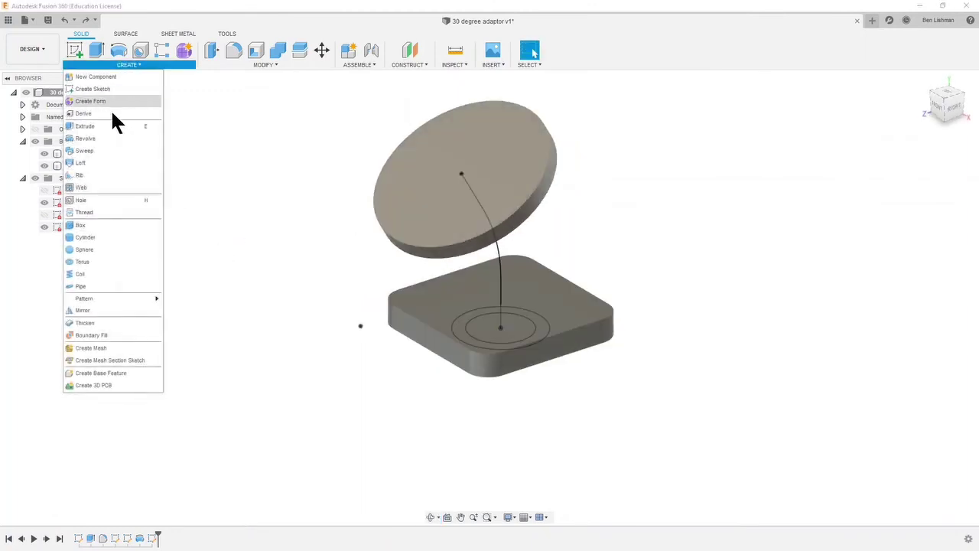
{"action": "left_click", "coordinate": [95, 151]}
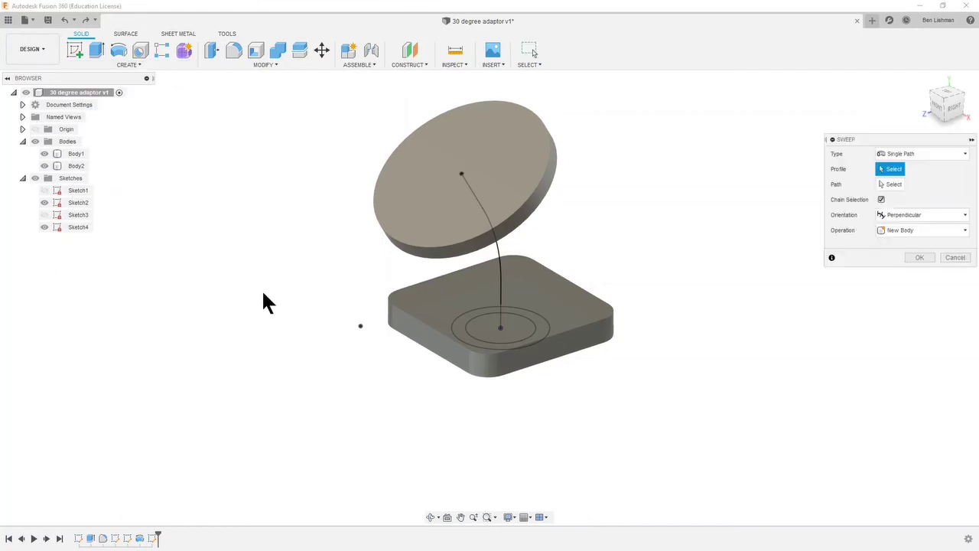
{"action": "middle_click_drag", "start_coordinate": [286, 301], "coordinate": [466, 280], "text": "shift"}
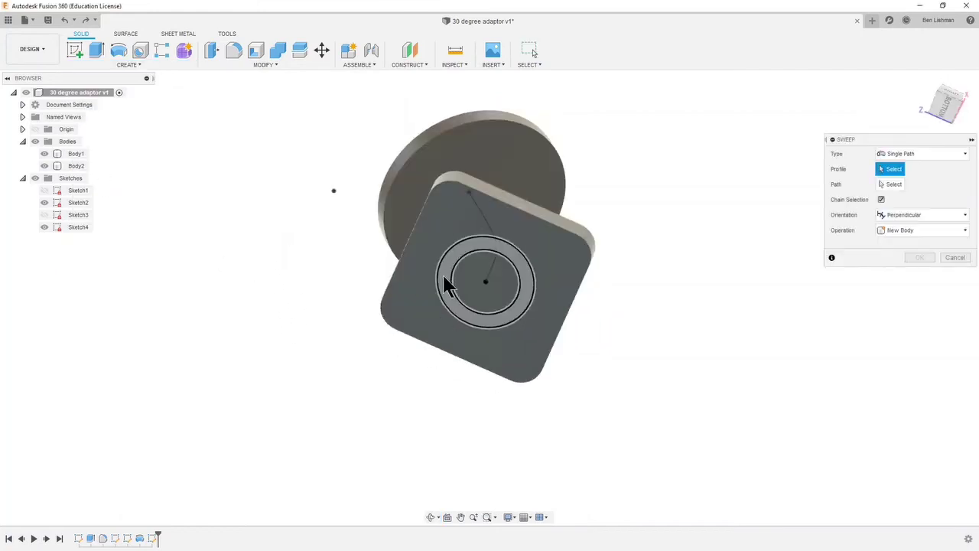
{"action": "left_click", "coordinate": [452, 281]}
{"action": "left_click", "coordinate": [473, 279]}
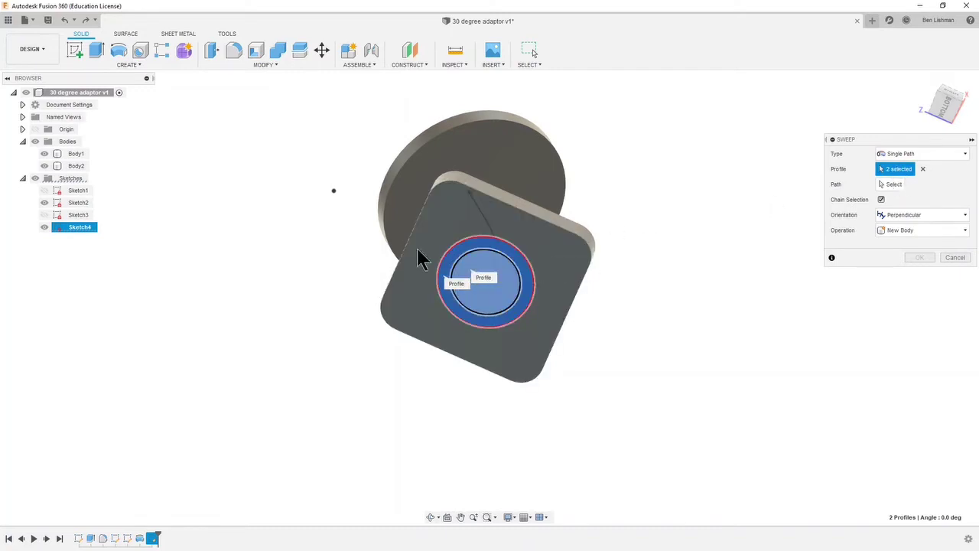
{"action": "left_click", "coordinate": [894, 185]}
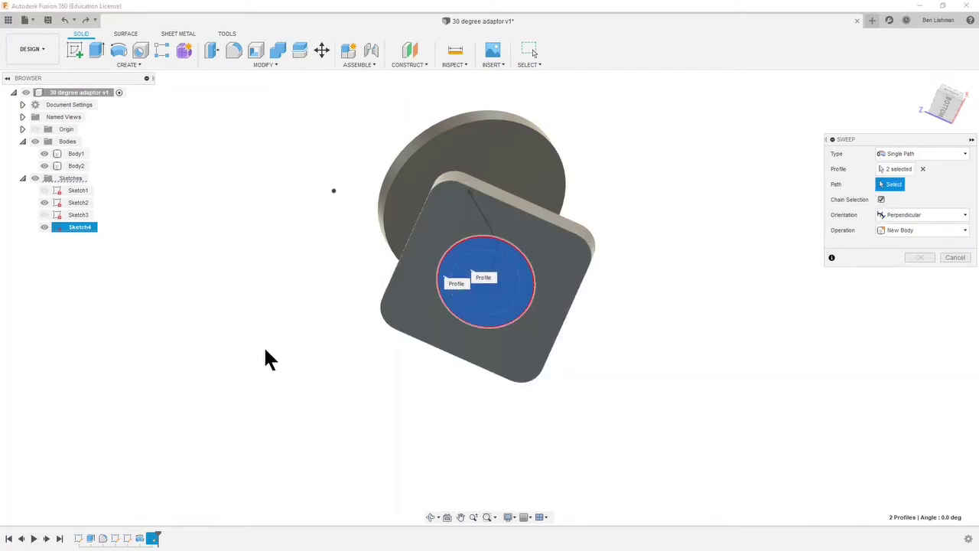
{"action": "middle_click_drag", "start_coordinate": [267, 357], "coordinate": [283, 386], "text": "shift"}
{"action": "left_click", "coordinate": [495, 245]}
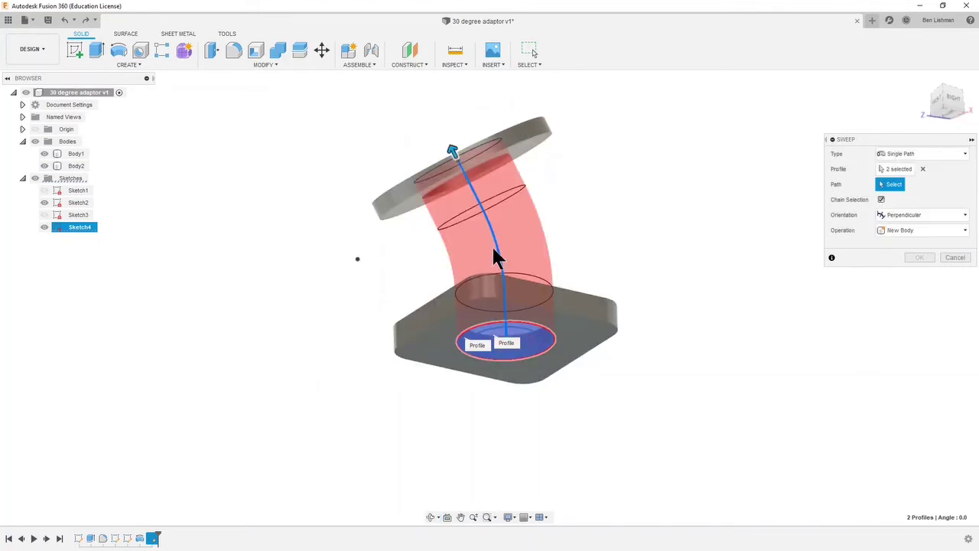
{"action": "left_click", "coordinate": [885, 280]}
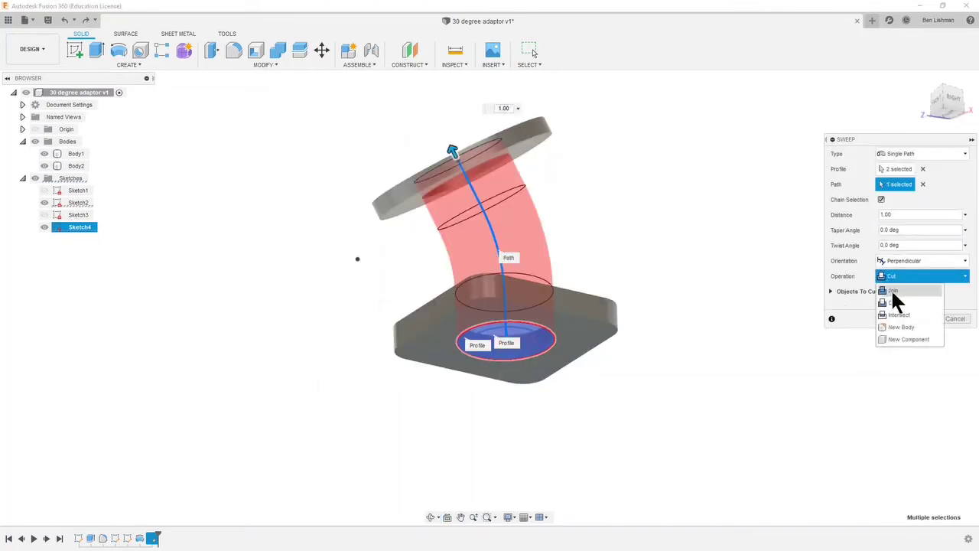
{"action": "left_click", "coordinate": [889, 276]}
{"action": "middle_click_drag", "start_coordinate": [673, 222], "coordinate": [651, 258], "text": "shift"}
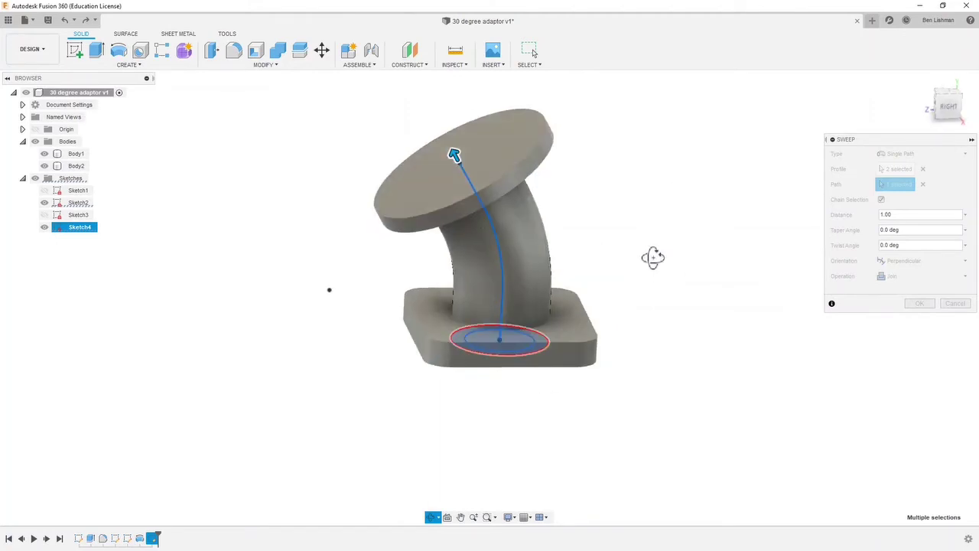
{"action": "left_click", "coordinate": [919, 304]}
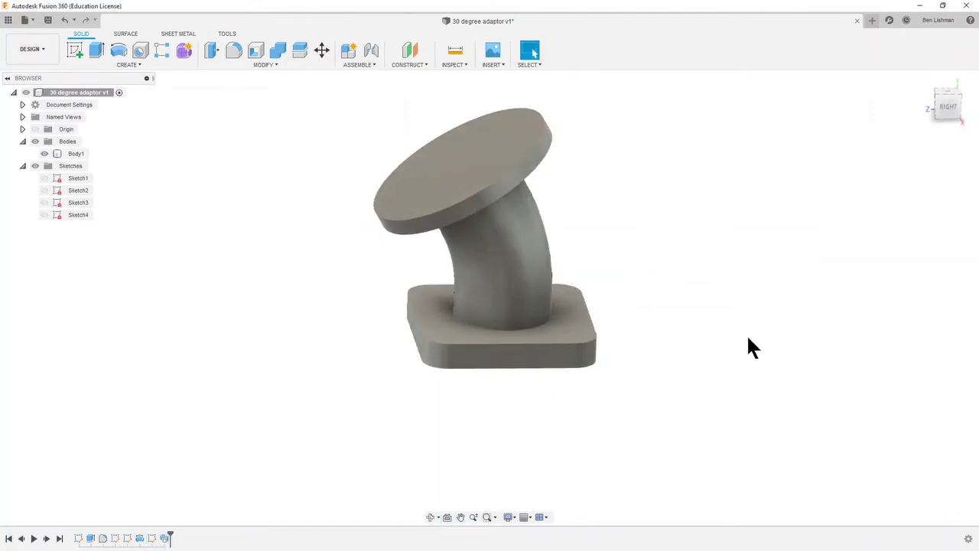
Show the curved path sketch and the concentric circles sketch, keeping the disc profile sketch hidden
{"action": "middle_click_drag", "start_coordinate": [341, 360], "coordinate": [316, 339], "text": "shift"}
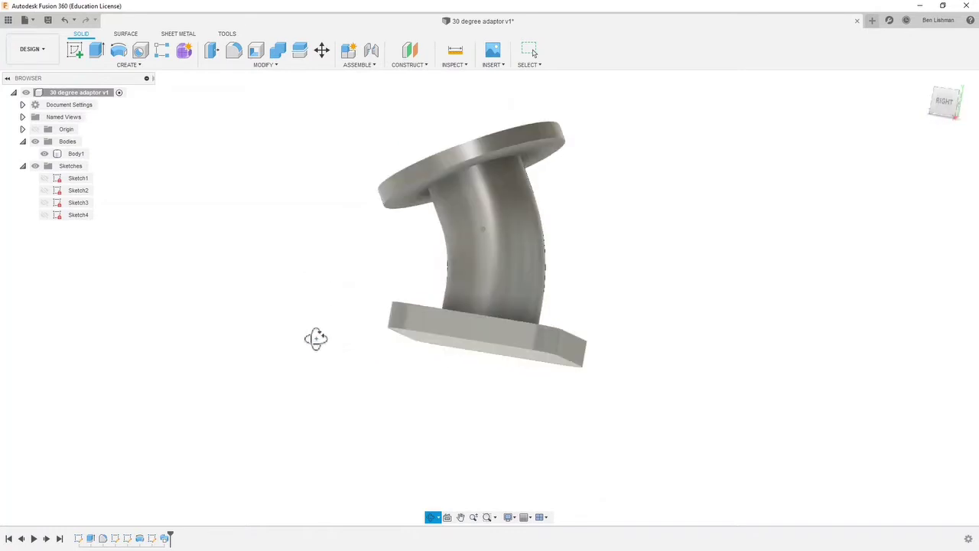
{"action": "key", "text": "Escape"}
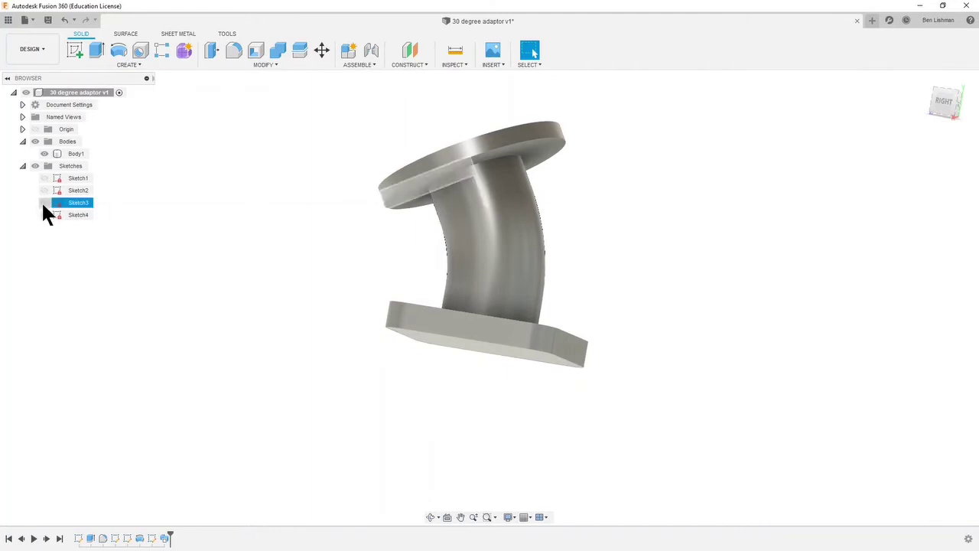
{"action": "left_click", "coordinate": [43, 202]}
{"action": "left_click", "coordinate": [43, 214]}
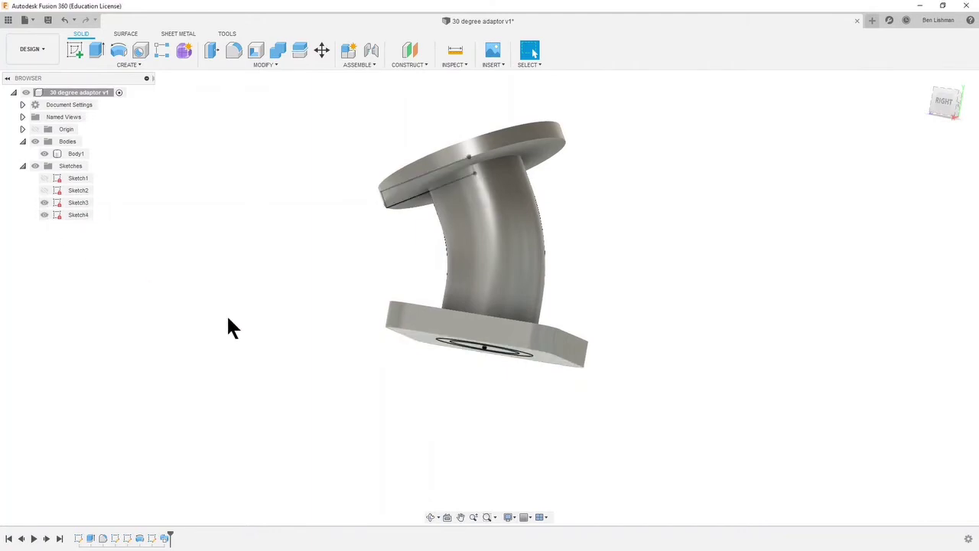
{"action": "left_click", "coordinate": [44, 201]}
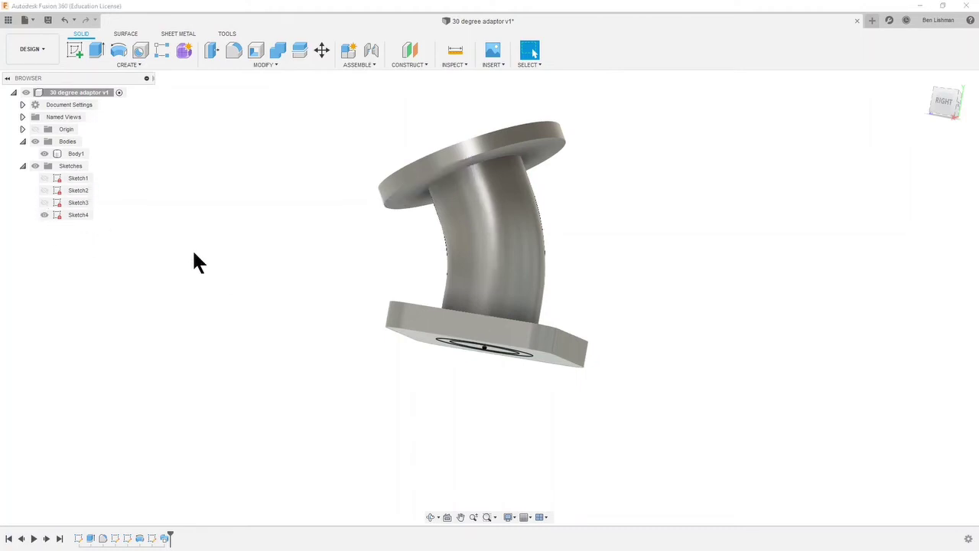
{"action": "left_click", "coordinate": [44, 190]}
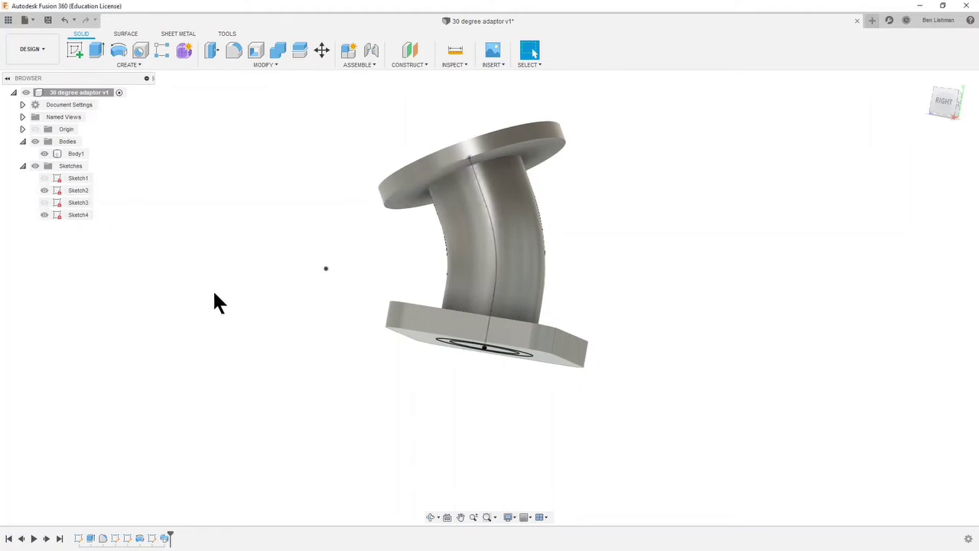
Sweep the 40 mm inner circle along the curved path with the Cut operation to hollow out the tube and both flanges
{"action": "mouse_move", "coordinate": [214, 299]}
{"action": "middle_mouse_down", "text": "shift"}
{"action": "mouse_move", "coordinate": [210, 344]}
{"action": "mouse_move", "coordinate": [221, 288]}
{"action": "mouse_move", "coordinate": [202, 297]}
{"action": "middle_mouse_up", "text": "shift"}
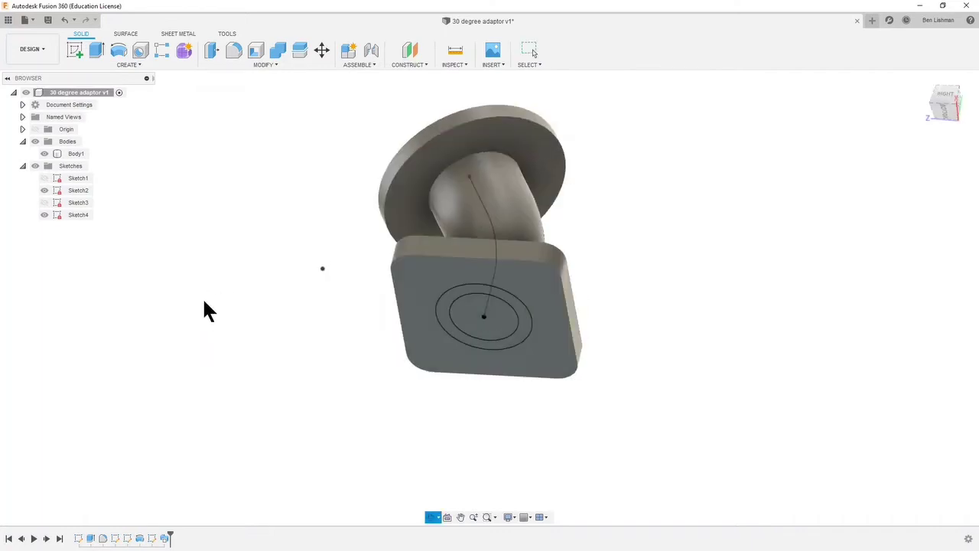
{"action": "left_click", "coordinate": [120, 65]}
{"action": "left_click", "coordinate": [111, 151]}
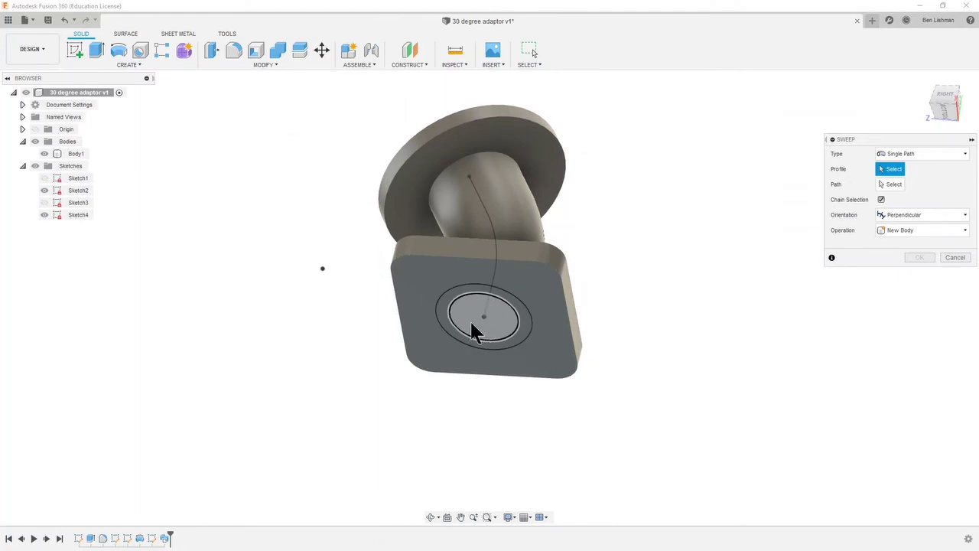
{"action": "left_click", "coordinate": [472, 330]}
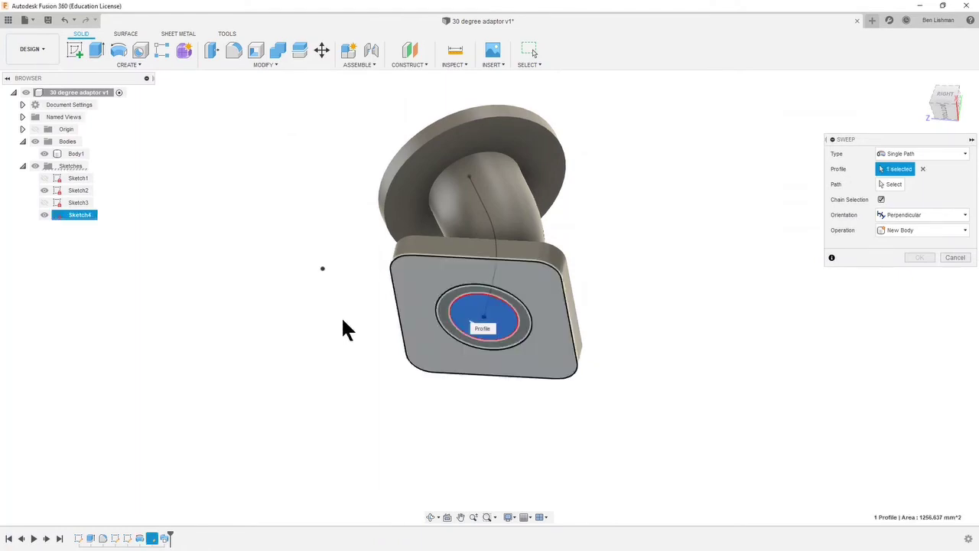
{"action": "left_click", "coordinate": [893, 184]}
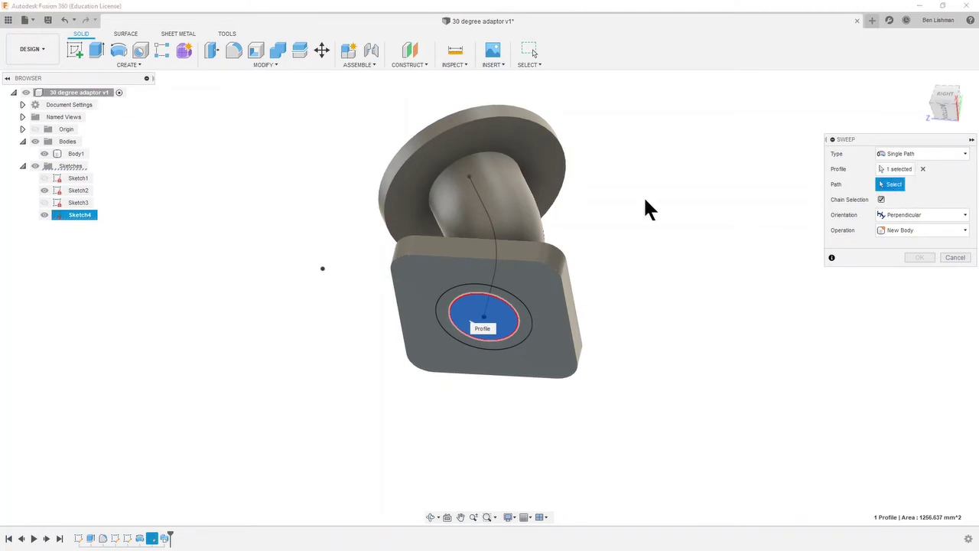
{"action": "left_click", "coordinate": [495, 237]}
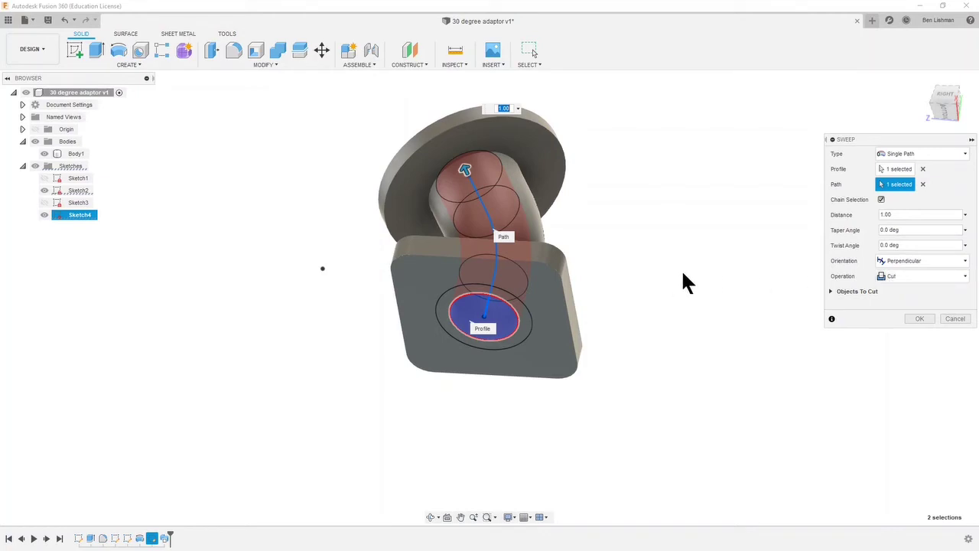
{"action": "middle_click_drag", "start_coordinate": [679, 284], "coordinate": [674, 310], "text": "shift"}
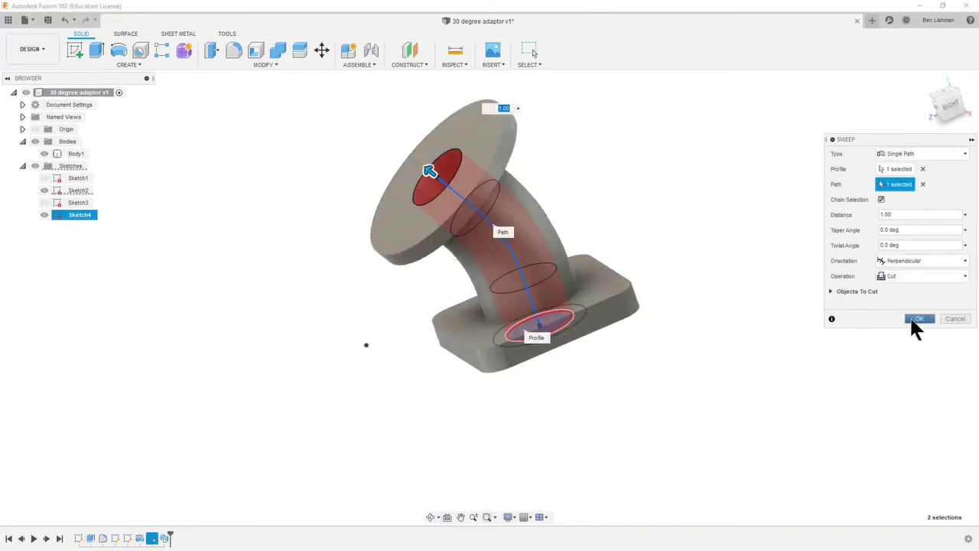
{"action": "left_click", "coordinate": [917, 318]}
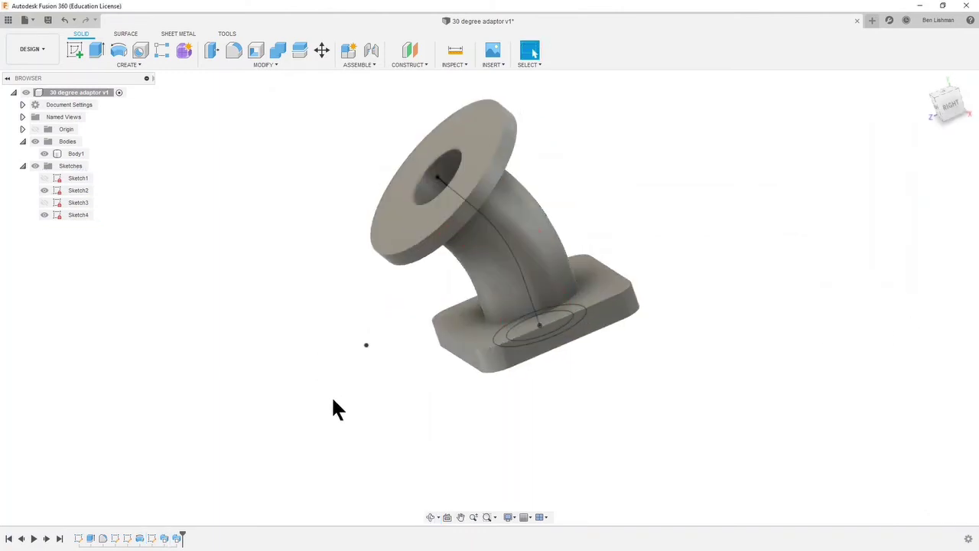
Hide the curved path sketch and the concentric circles sketch
{"action": "left_click", "coordinate": [44, 191]}
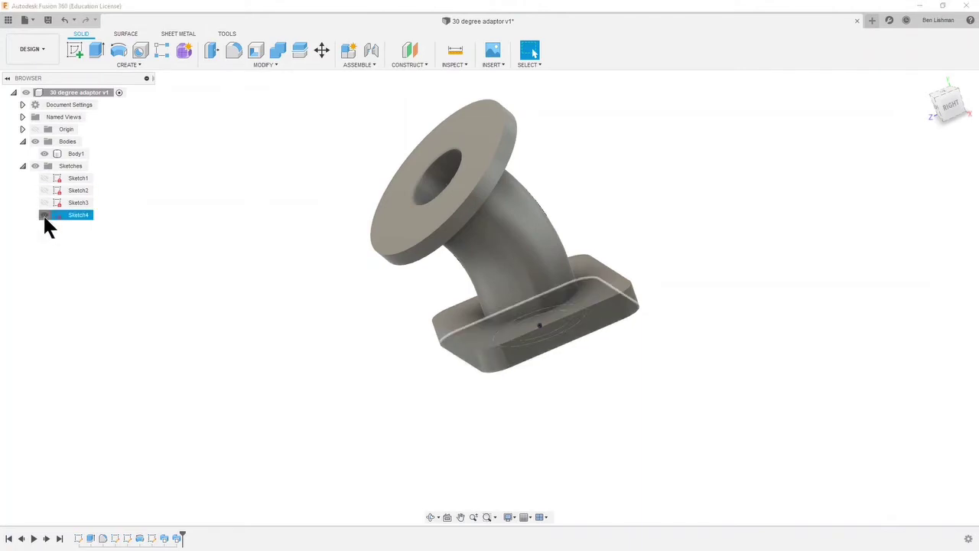
{"action": "left_click", "coordinate": [44, 214]}
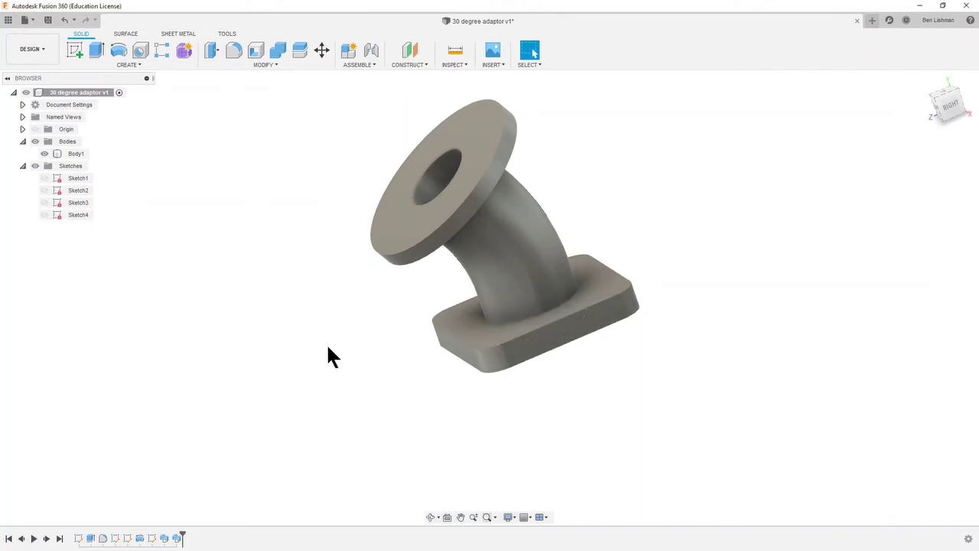
{"action": "middle_click_drag", "start_coordinate": [328, 348], "coordinate": [353, 310], "text": "shift"}
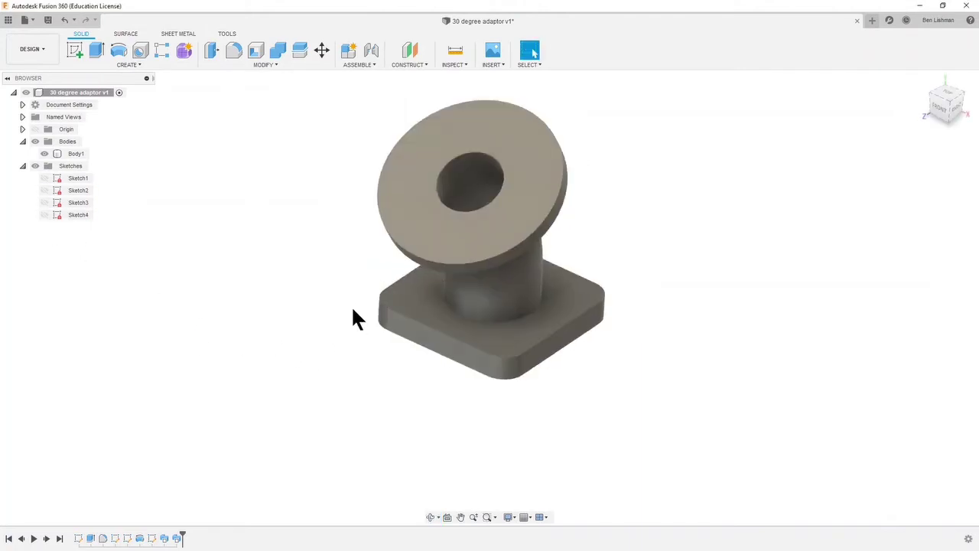
{"action": "scroll", "coordinate": [353, 313], "scroll_direction": "down", "scroll_amount": 1}
{"action": "scroll", "coordinate": [326, 151], "scroll_direction": "up", "scroll_amount": 2}
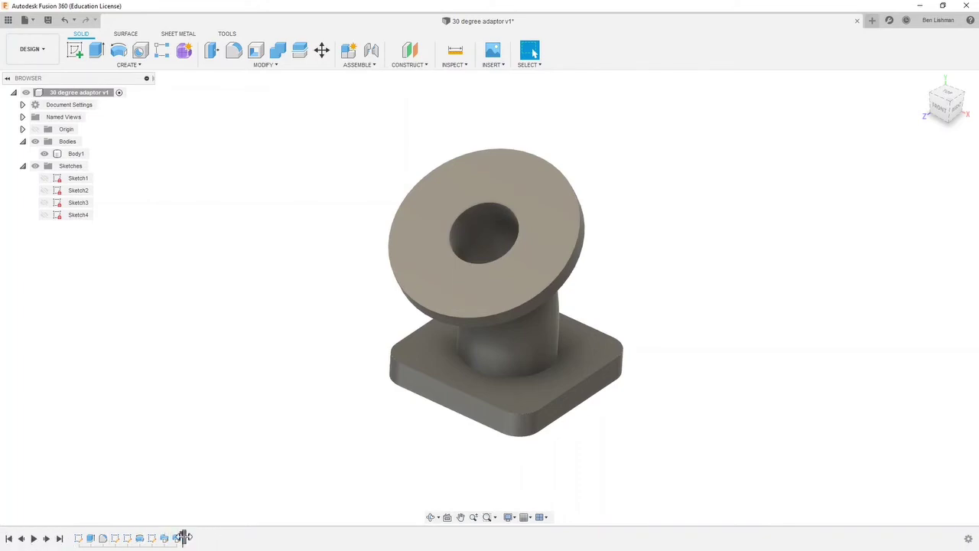
Roll the design history back to just before the disc's revolve, and return it to the latest feature
{"action": "mouse_move", "coordinate": [182, 538]}
{"action": "left_mouse_down"}
{"action": "mouse_move", "coordinate": [69, 538]}
{"action": "mouse_move", "coordinate": [135, 537]}
{"action": "left_mouse_up"}
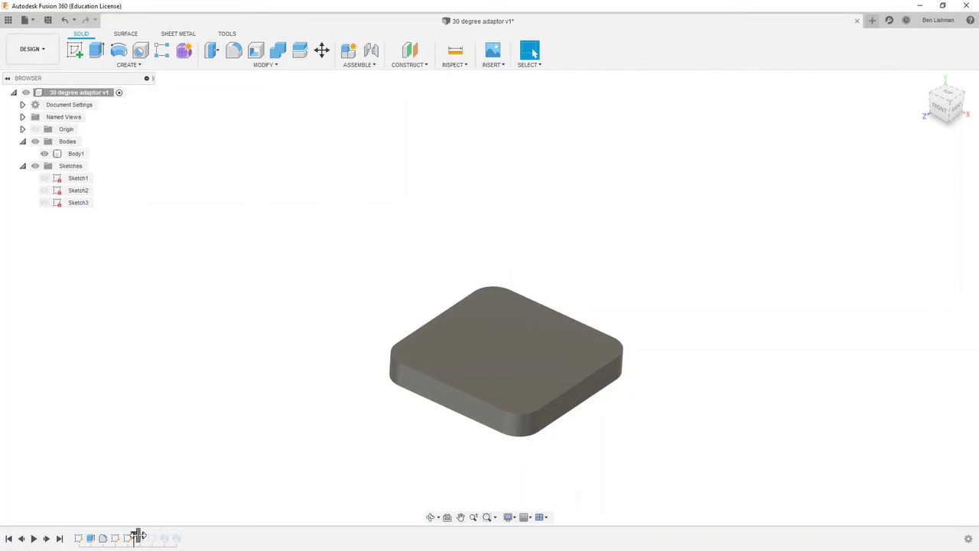
{"action": "left_click_drag", "start_coordinate": [135, 536], "coordinate": [178, 540]}
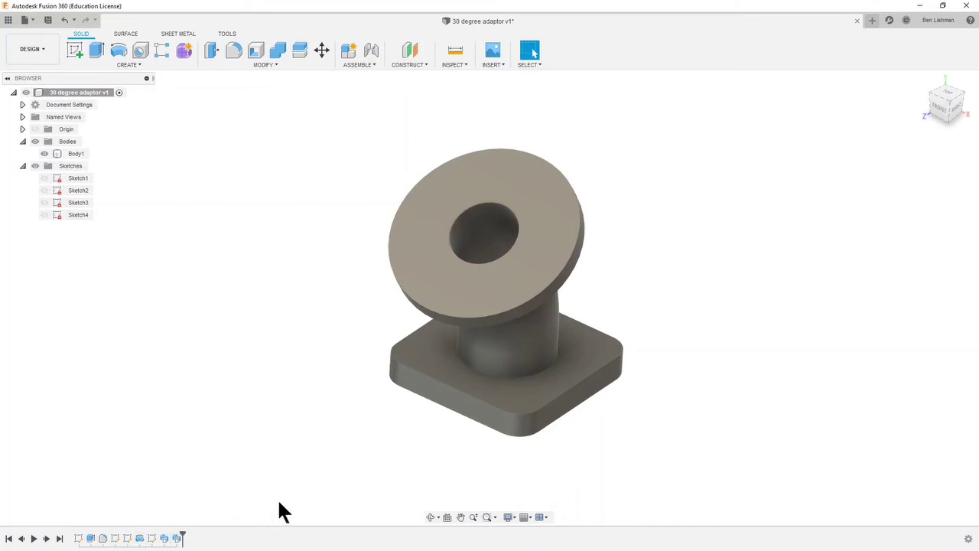
{"action": "left_click", "coordinate": [74, 155]}
{"action": "left_click", "coordinate": [141, 199]}
{"action": "right_click", "coordinate": [77, 176]}
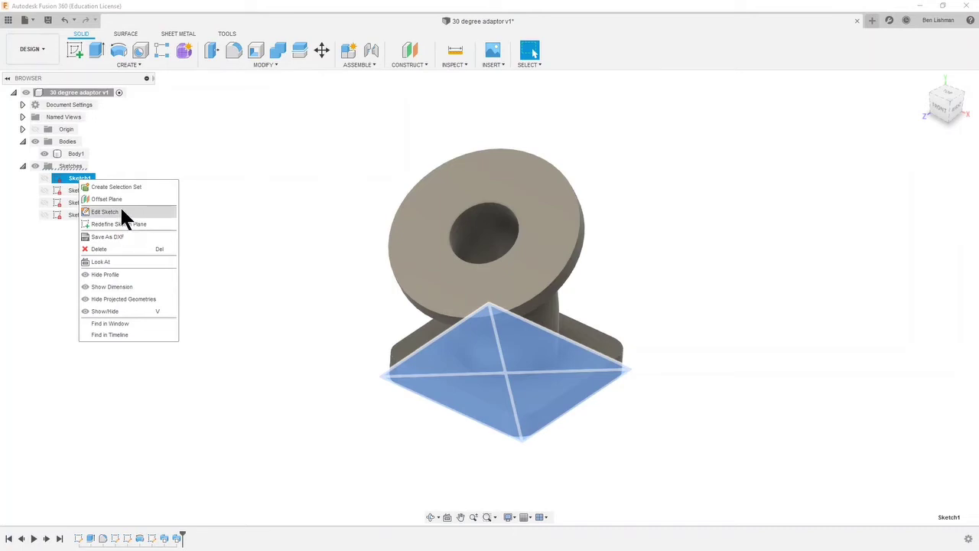
{"action": "left_click", "coordinate": [358, 285]}
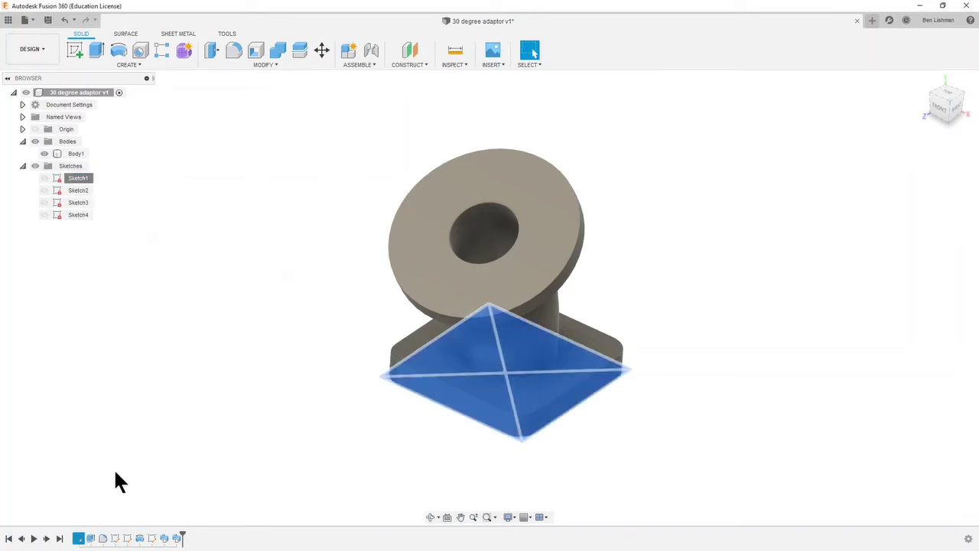
{"action": "left_click", "coordinate": [79, 539]}
{"action": "right_click", "coordinate": [80, 539]}
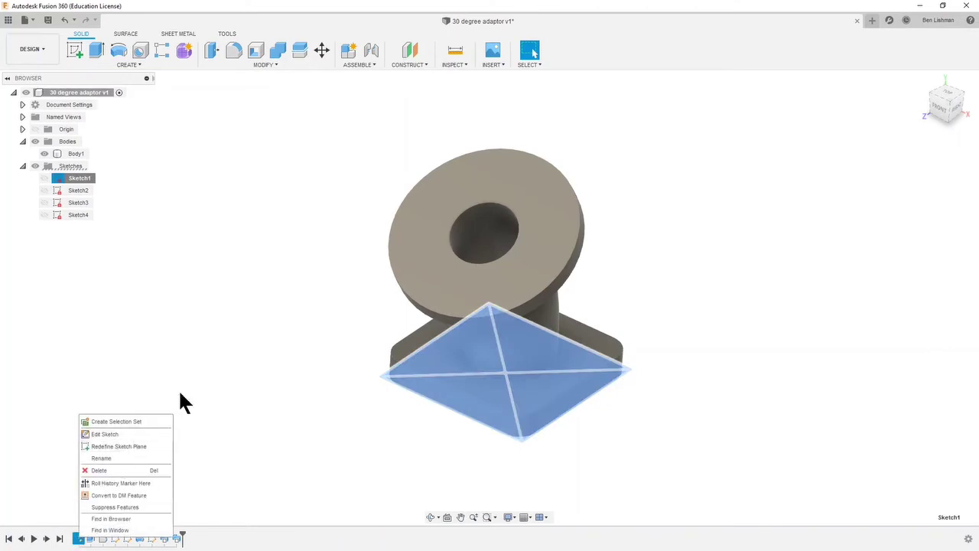
{"action": "left_click", "coordinate": [201, 395]}
{"action": "left_click", "coordinate": [205, 436]}
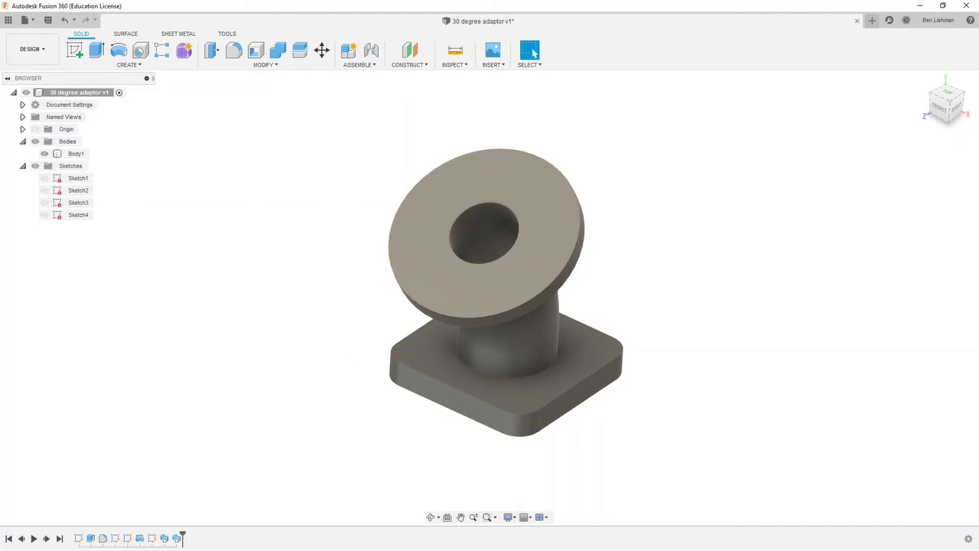
Switch to the PDF brief in Acrobat, read the section on adding holes to the base plate, and return to Fusion 360
{"action": "key", "text": "alt+Tab"}
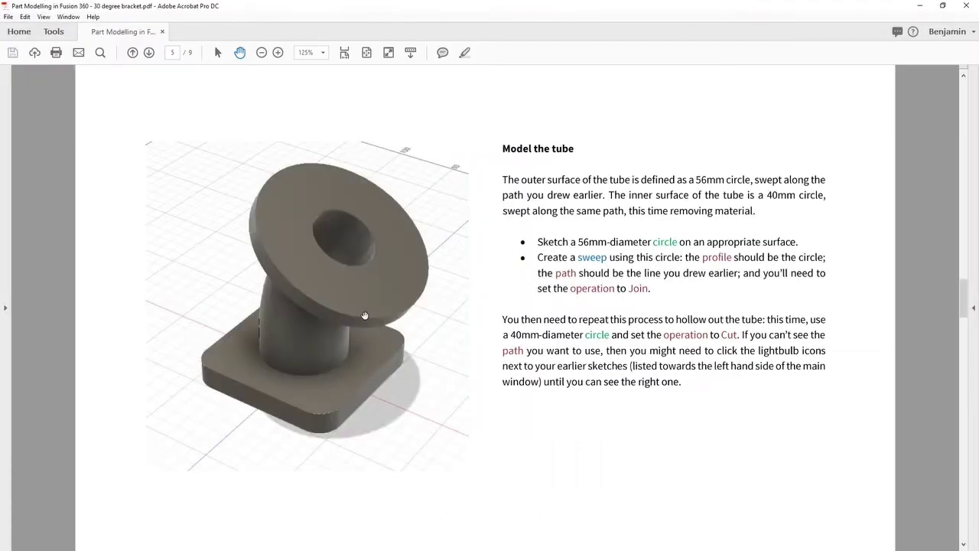
{"action": "scroll", "coordinate": [365, 315], "scroll_direction": "down", "scroll_amount": 1}
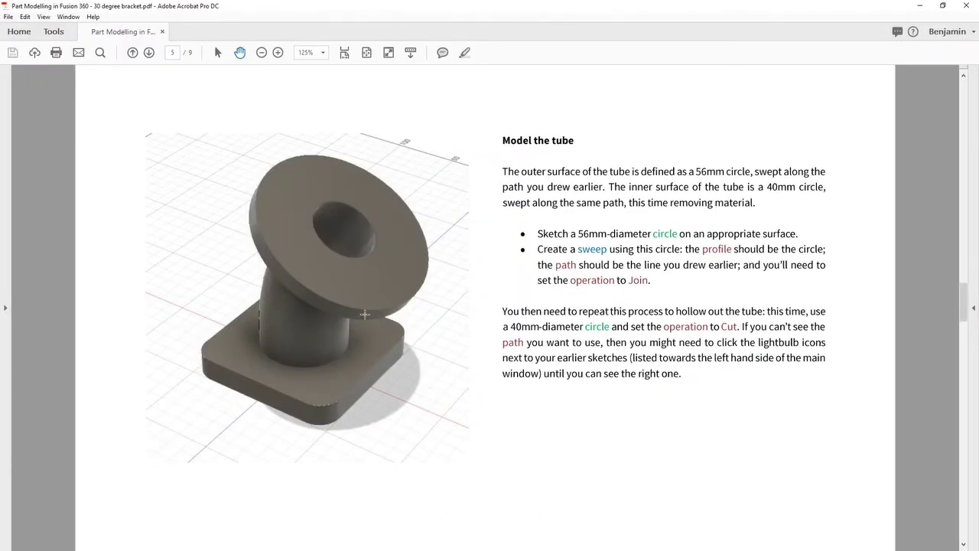
{"action": "scroll", "coordinate": [365, 314], "scroll_direction": "down", "scroll_amount": 5}
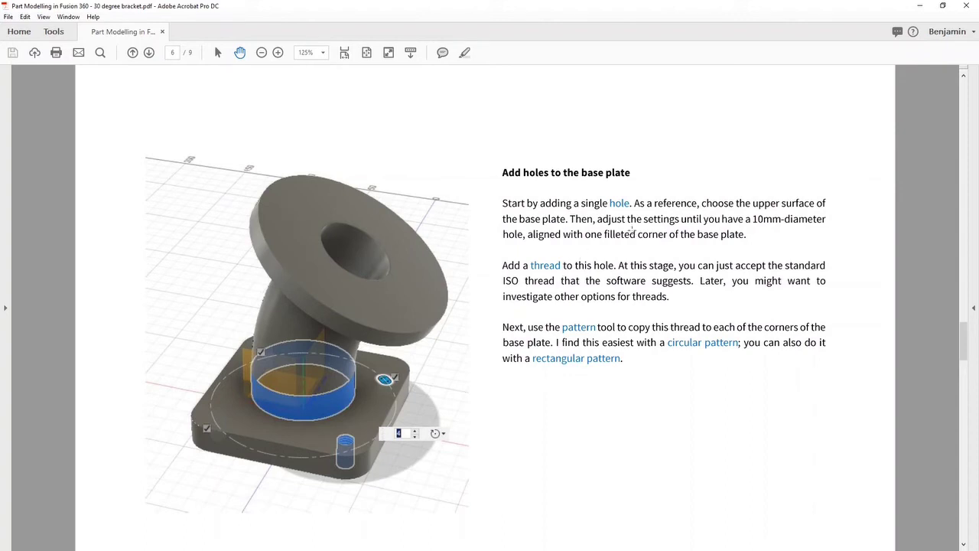
{"action": "left_click", "coordinate": [921, 7]}
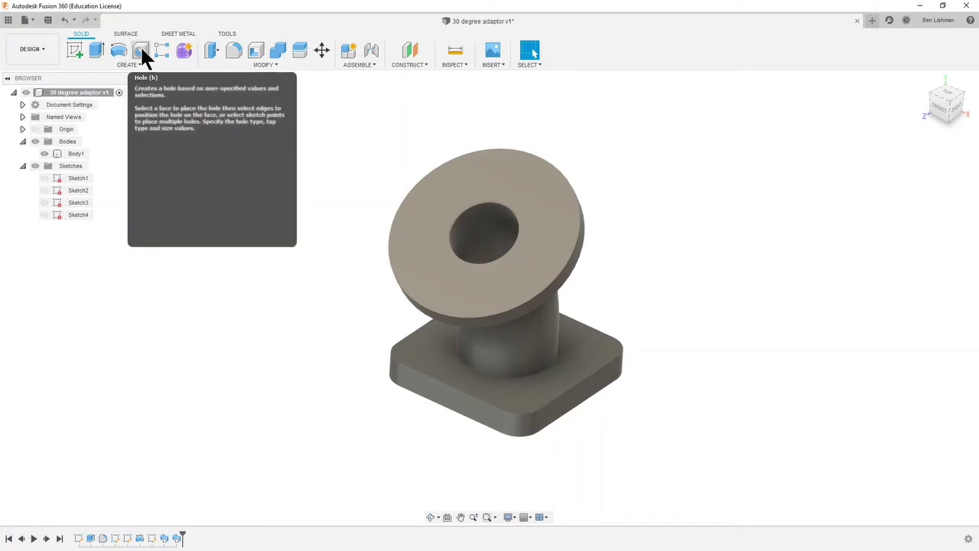
Start a simple hole on the base plate's upper face with a depth of 10 mm and a diameter of 10 mm
{"action": "left_click", "coordinate": [119, 62]}
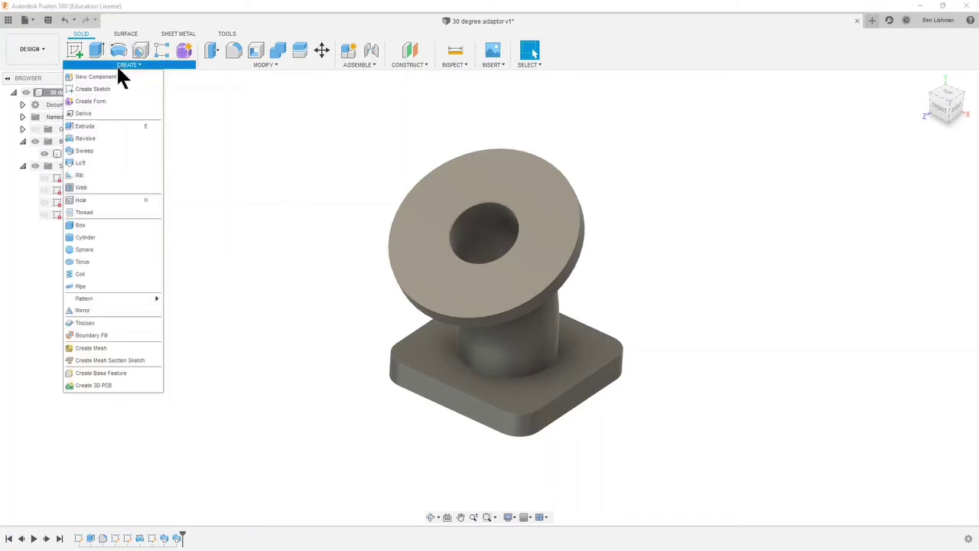
{"action": "left_click", "coordinate": [105, 202]}
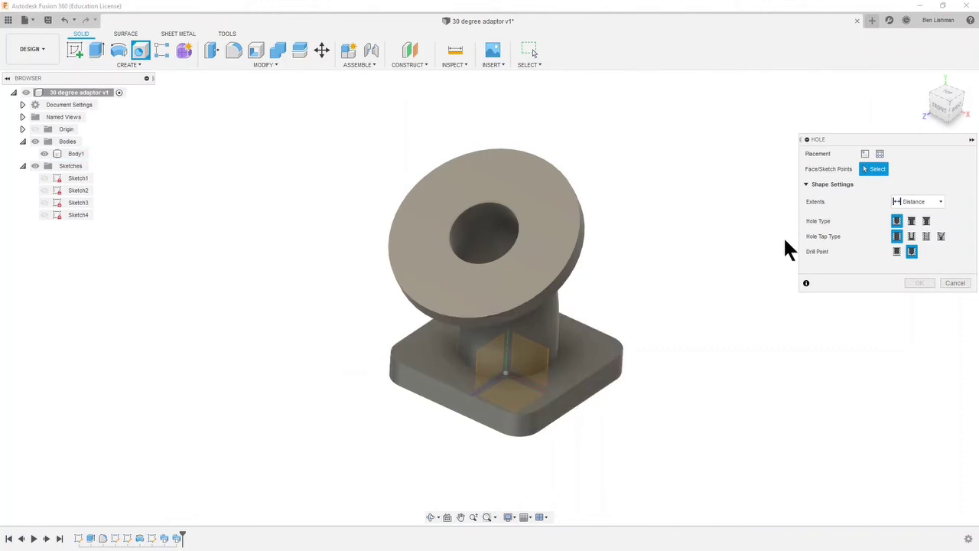
{"action": "left_click", "coordinate": [577, 351]}
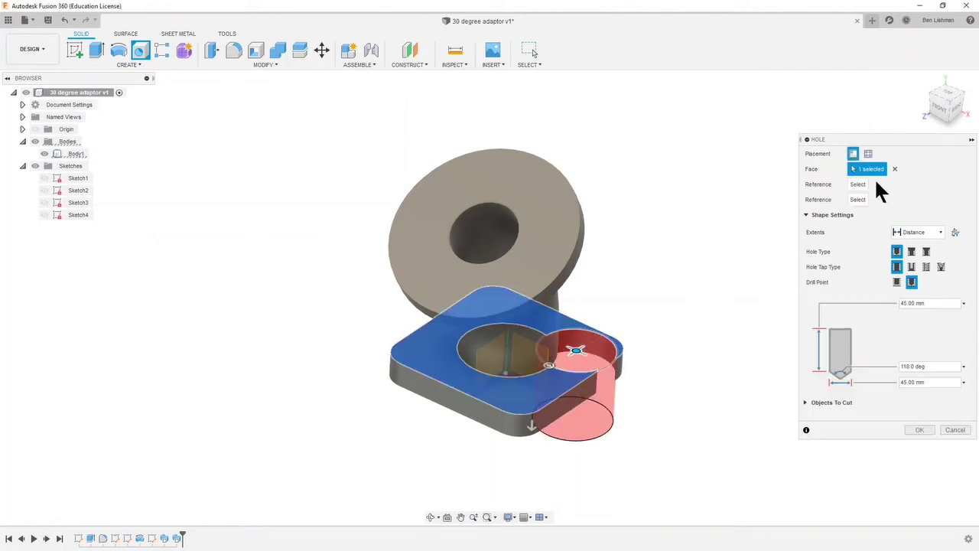
{"action": "left_click", "coordinate": [621, 365]}
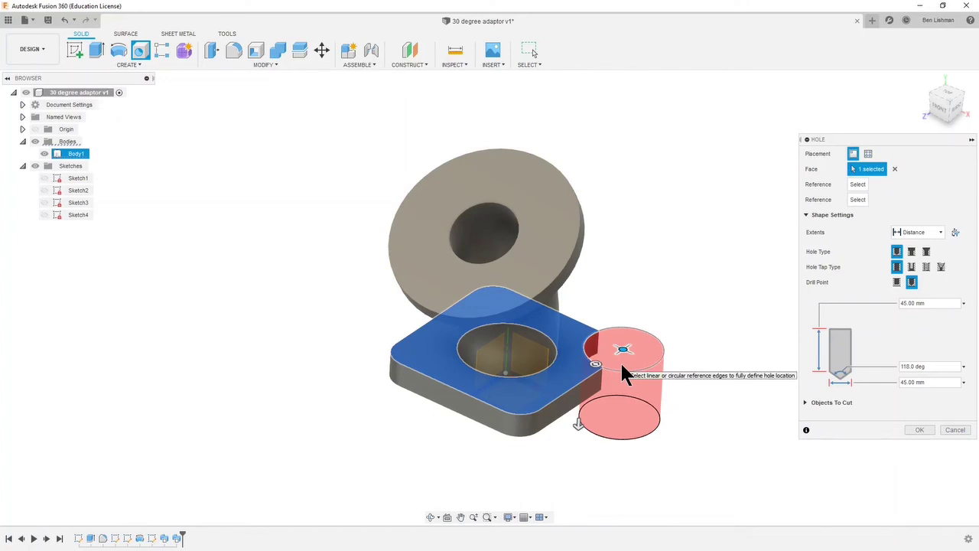
{"action": "double_click", "coordinate": [905, 302]}
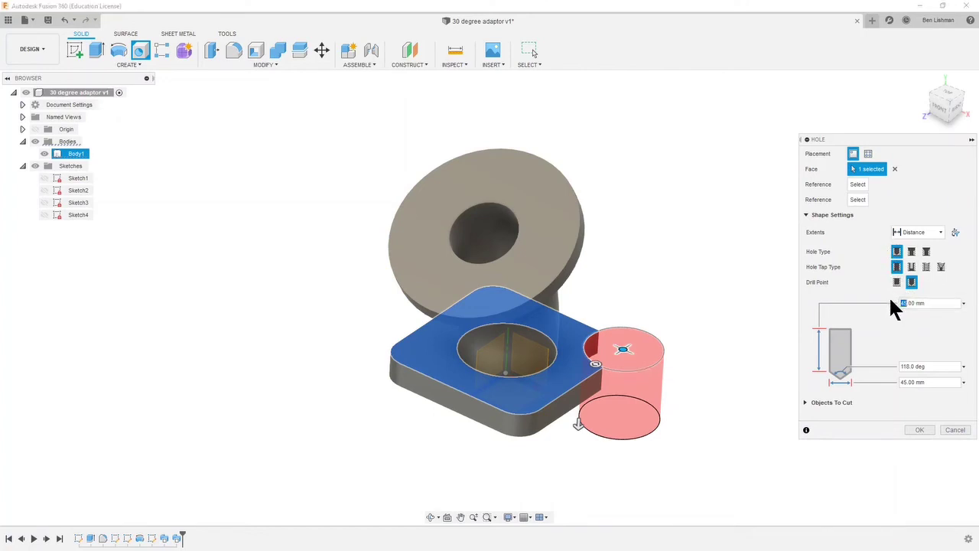
{"action": "type", "text": "10"}
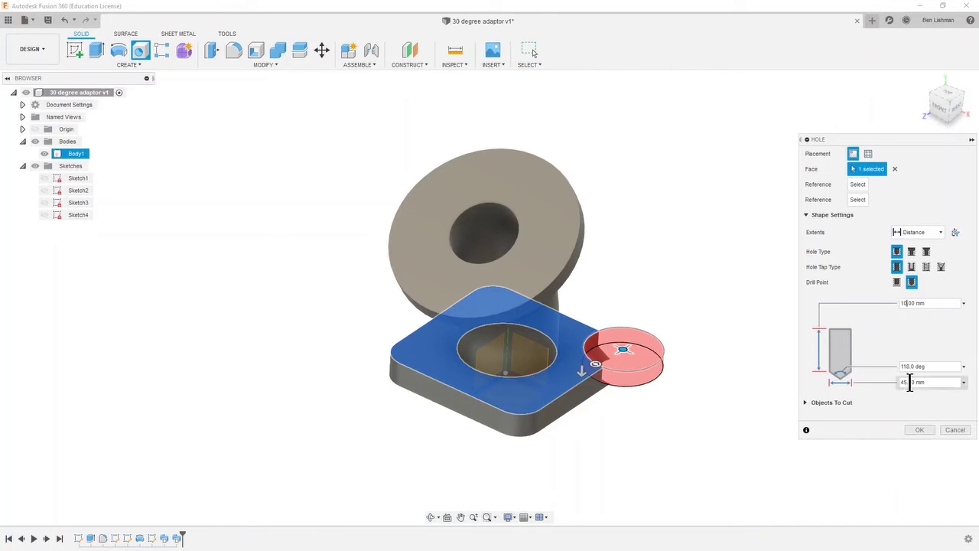
{"action": "left_click_drag", "start_coordinate": [910, 384], "coordinate": [886, 388]}
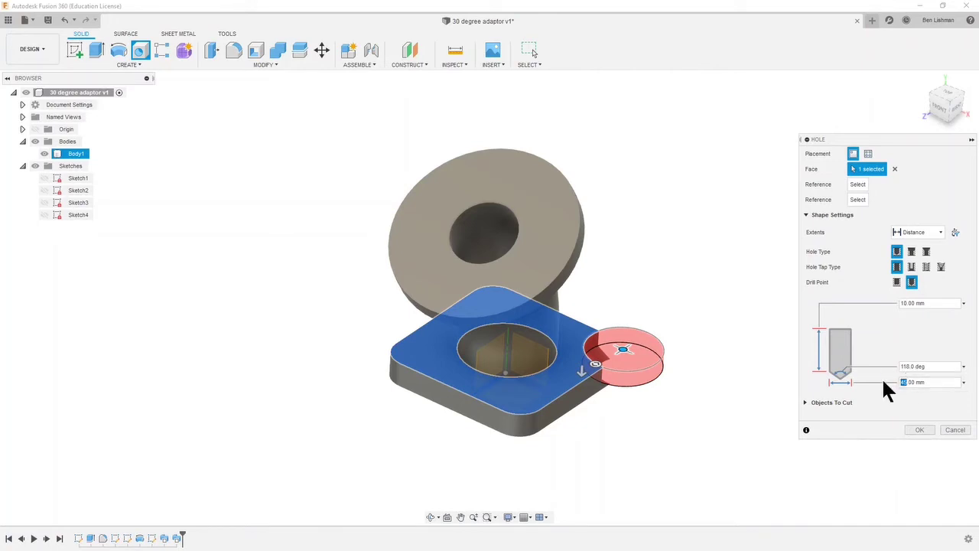
{"action": "type", "text": "10"}
{"action": "key", "text": "Return"}
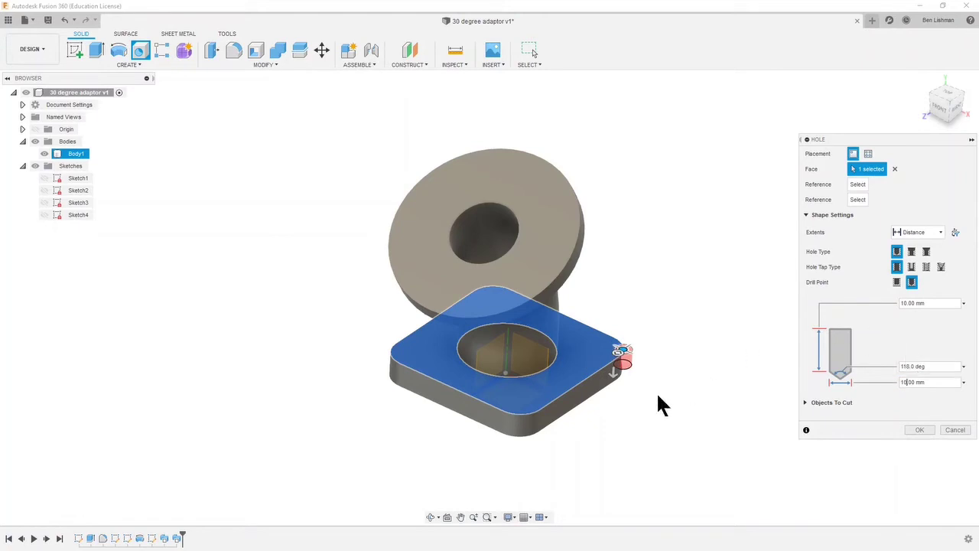
Clear the hole's placement and place it again as a single hole on the base plate's upper face, near one rounded corner
{"action": "scroll", "coordinate": [625, 354], "scroll_direction": "up", "scroll_amount": 4}
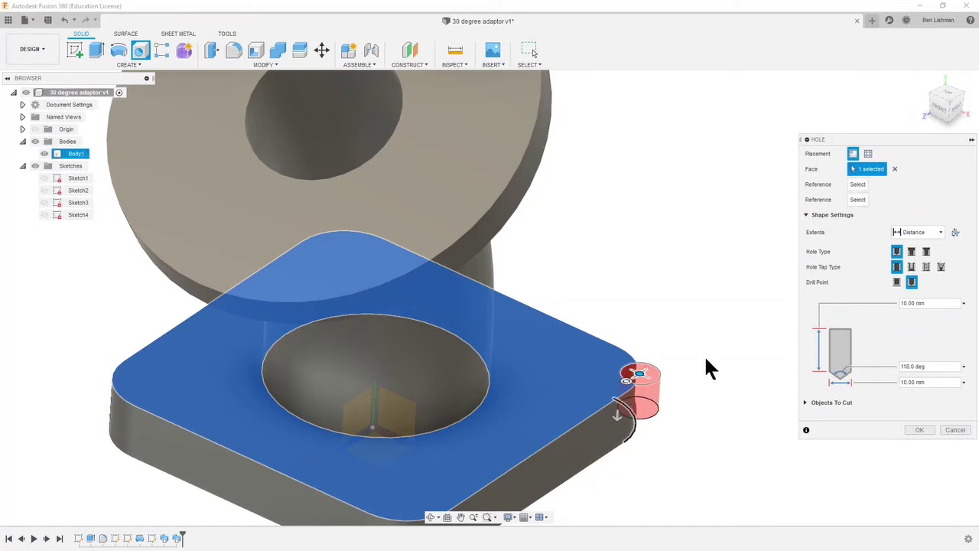
{"action": "left_click", "coordinate": [895, 169]}
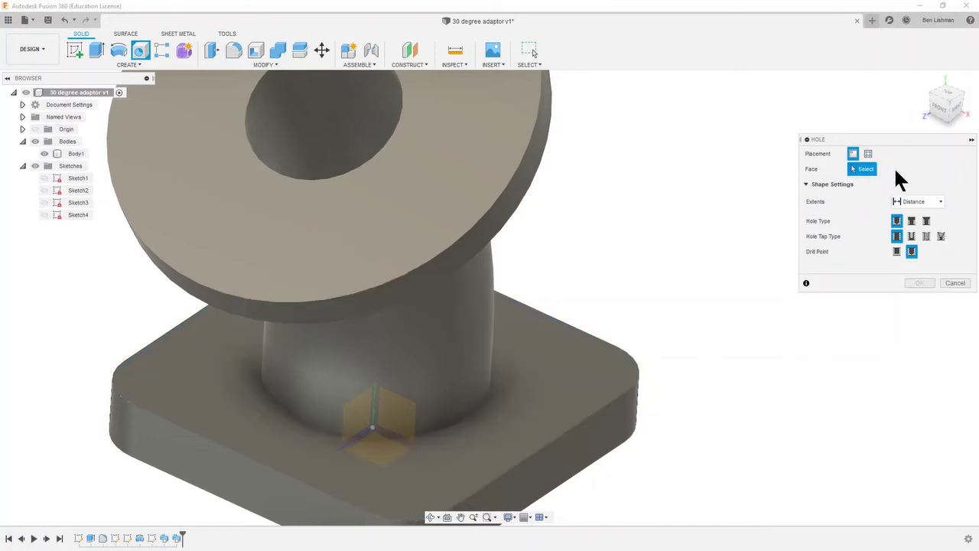
{"action": "left_click", "coordinate": [559, 378]}
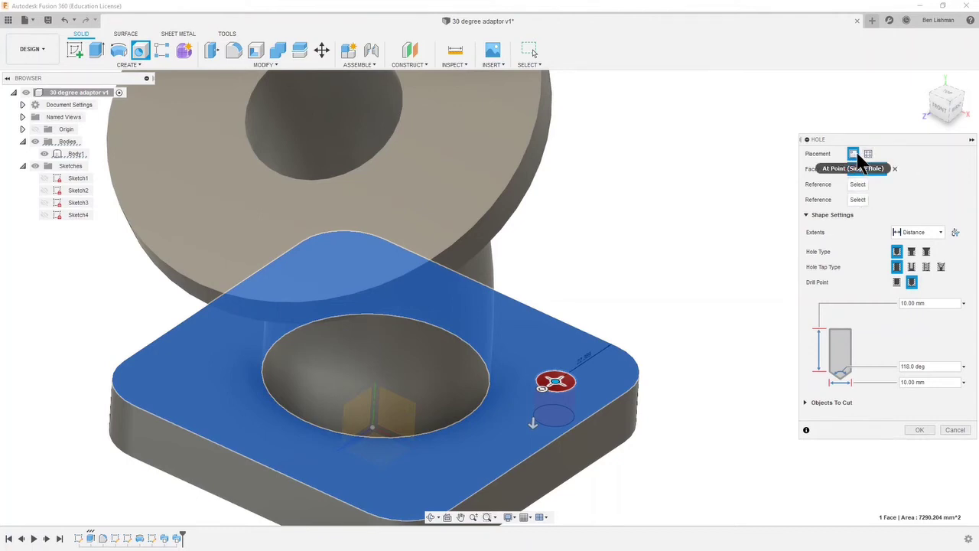
{"action": "left_click", "coordinate": [867, 154]}
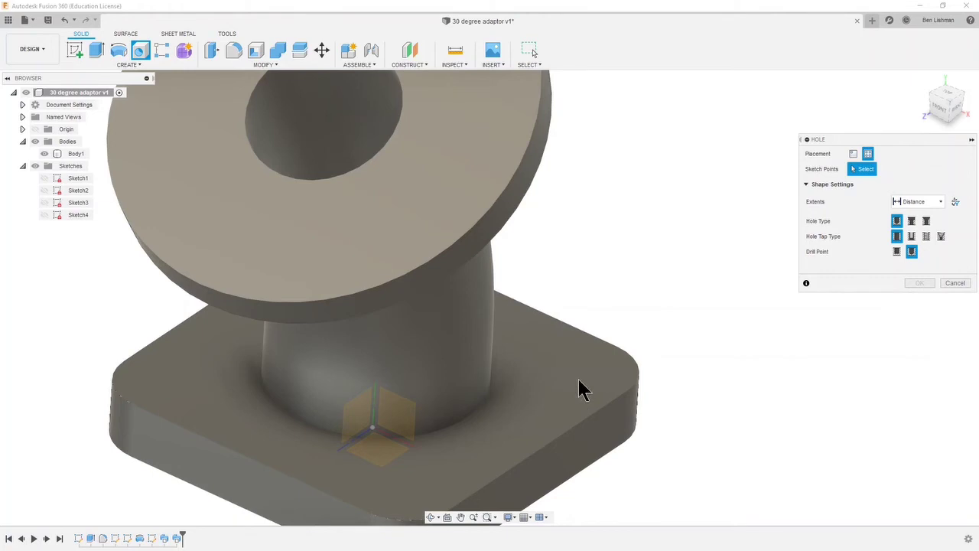
{"action": "left_click", "coordinate": [852, 155]}
{"action": "left_click", "coordinate": [586, 371]}
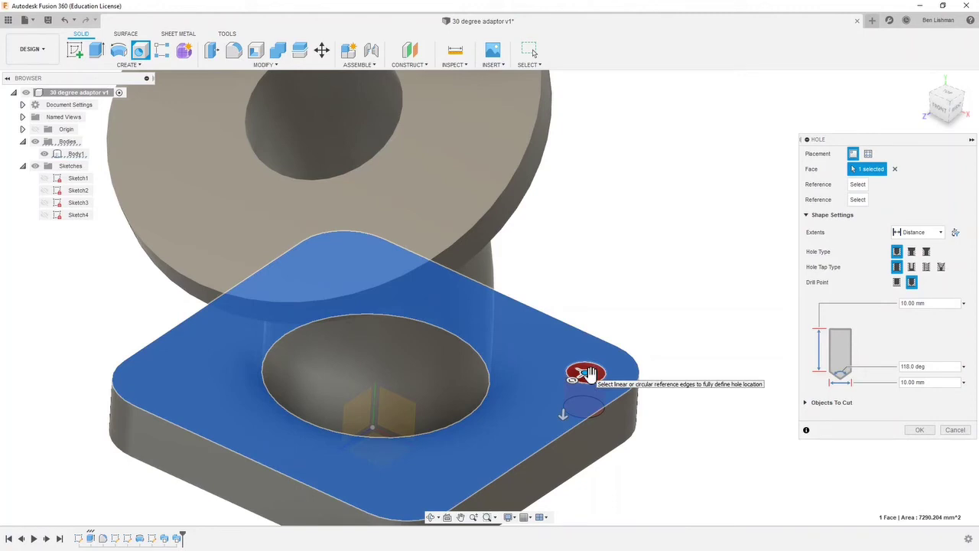
{"action": "mouse_move", "coordinate": [588, 375]}
{"action": "left_mouse_down"}
{"action": "mouse_move", "coordinate": [575, 369]}
{"action": "mouse_move", "coordinate": [563, 379]}
{"action": "mouse_move", "coordinate": [616, 372]}
{"action": "mouse_move", "coordinate": [573, 378]}
{"action": "mouse_move", "coordinate": [569, 359]}
{"action": "mouse_move", "coordinate": [595, 370]}
{"action": "left_mouse_up"}
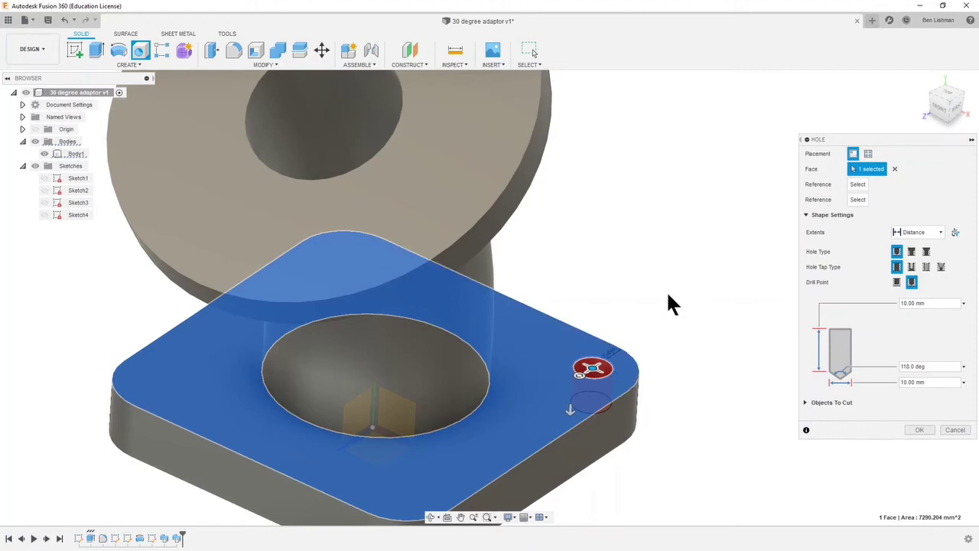
{"action": "mouse_move", "coordinate": [668, 295]}
{"action": "middle_mouse_down", "text": "shift"}
{"action": "mouse_move", "coordinate": [635, 304]}
{"action": "mouse_move", "coordinate": [673, 300]}
{"action": "middle_mouse_up", "text": "shift"}
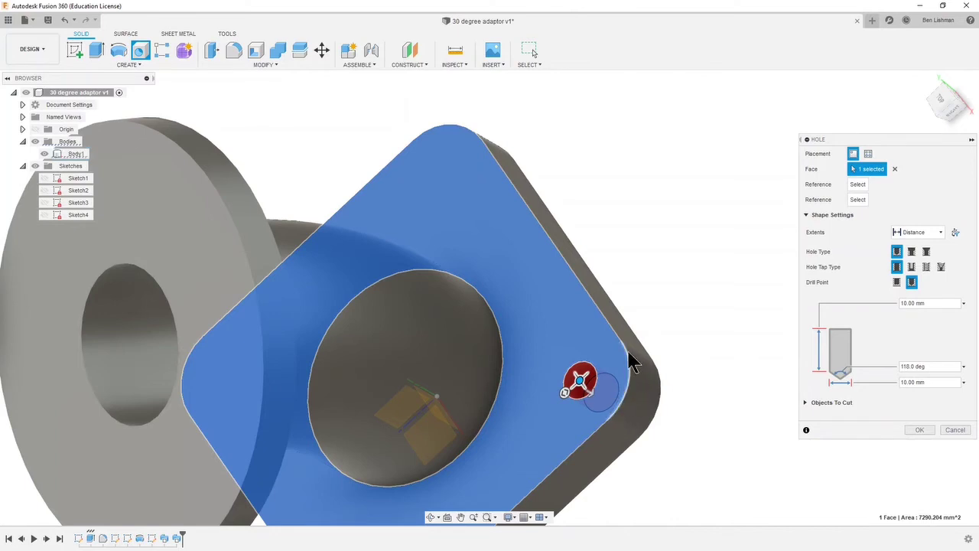
{"action": "mouse_move", "coordinate": [633, 364]}
{"action": "middle_mouse_down", "text": "shift"}
{"action": "mouse_move", "coordinate": [704, 313]}
{"action": "mouse_move", "coordinate": [697, 343]}
{"action": "mouse_move", "coordinate": [690, 338]}
{"action": "middle_mouse_up", "text": "shift"}
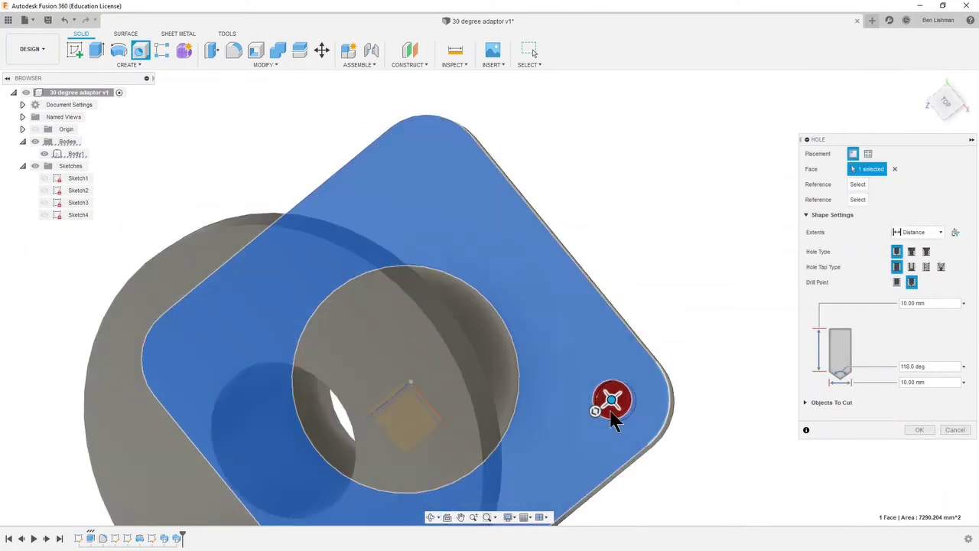
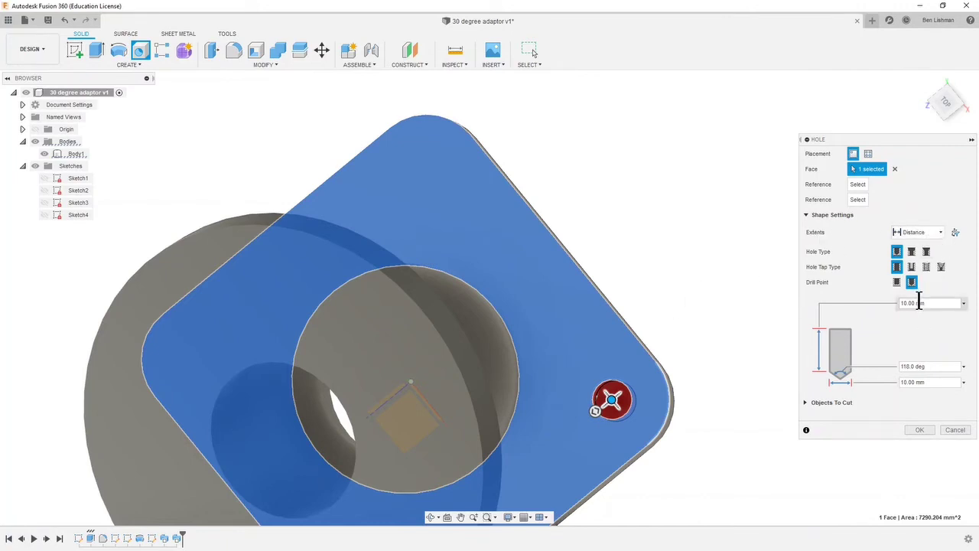
Set the hole's extents to To, ending at the underside face of the base plate
{"action": "left_click", "coordinate": [942, 235]}
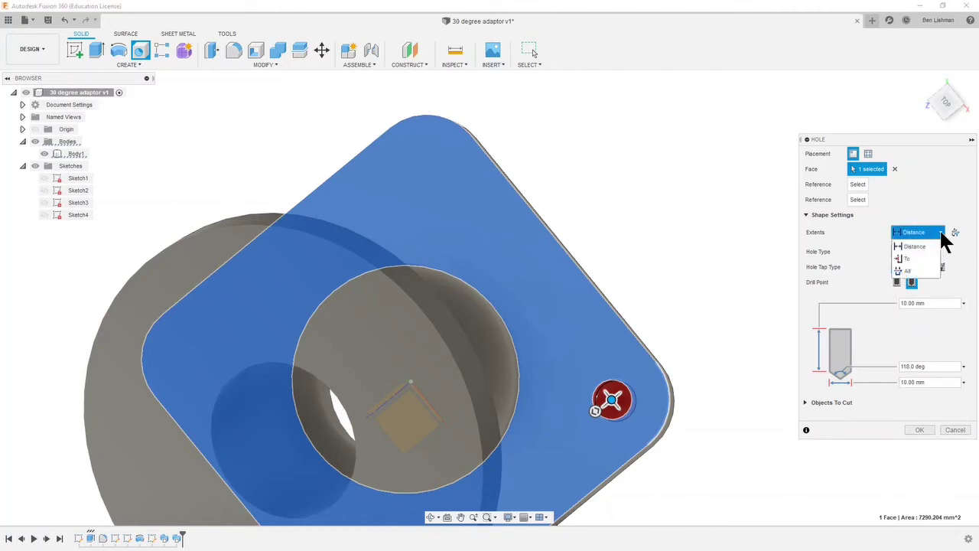
{"action": "left_click", "coordinate": [910, 270]}
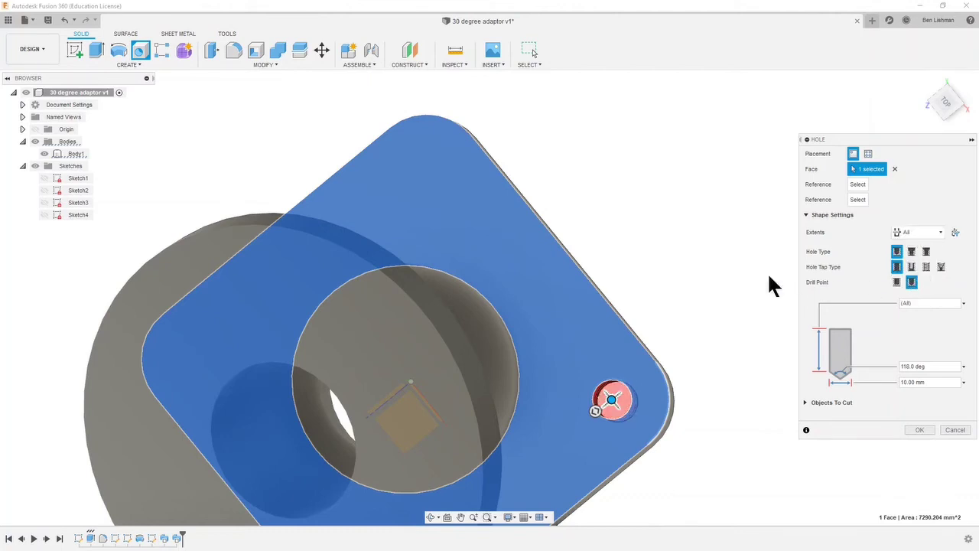
{"action": "middle_click_drag", "start_coordinate": [755, 339], "coordinate": [795, 264], "text": "shift"}
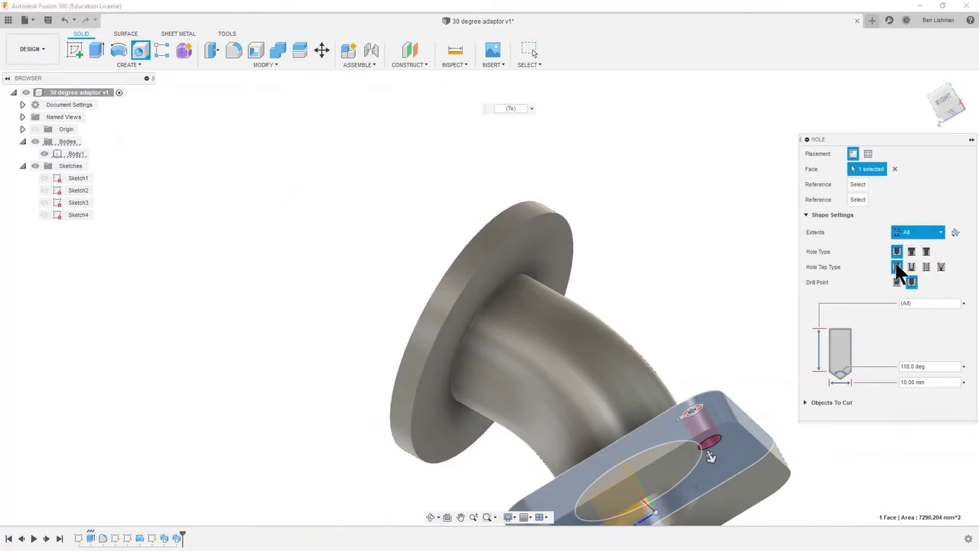
{"action": "left_click", "coordinate": [898, 267]}
{"action": "left_click", "coordinate": [710, 459]}
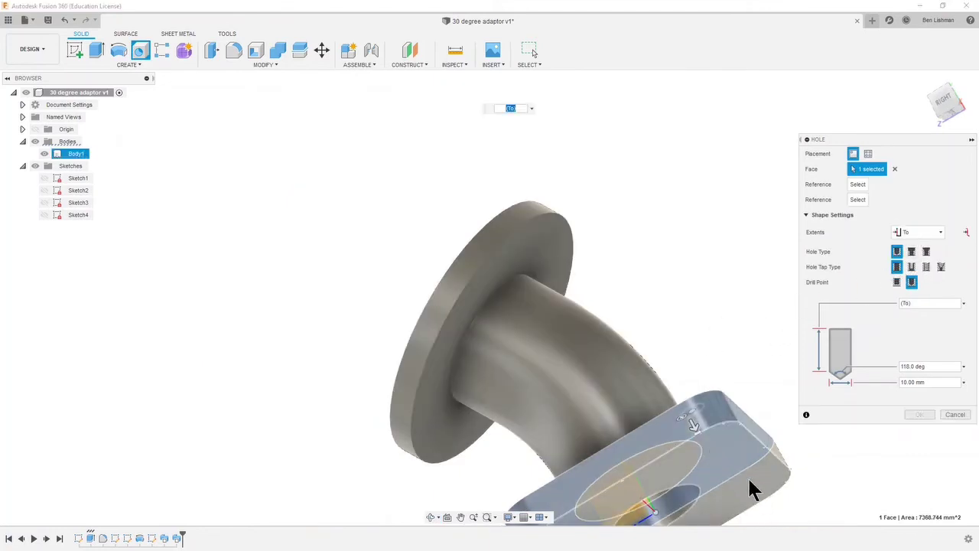
{"action": "left_click", "coordinate": [747, 481]}
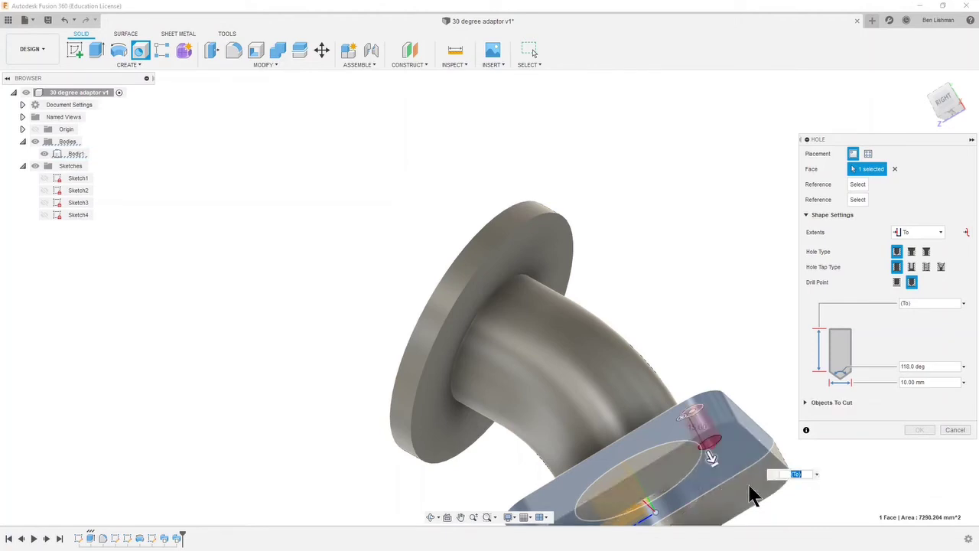
Make the hole tapped with a right-hand ISO Metric profile thread, size 10.0 mm, designation M10x1.5, and create it
{"action": "middle_click_drag", "start_coordinate": [690, 352], "coordinate": [642, 331], "text": "shift"}
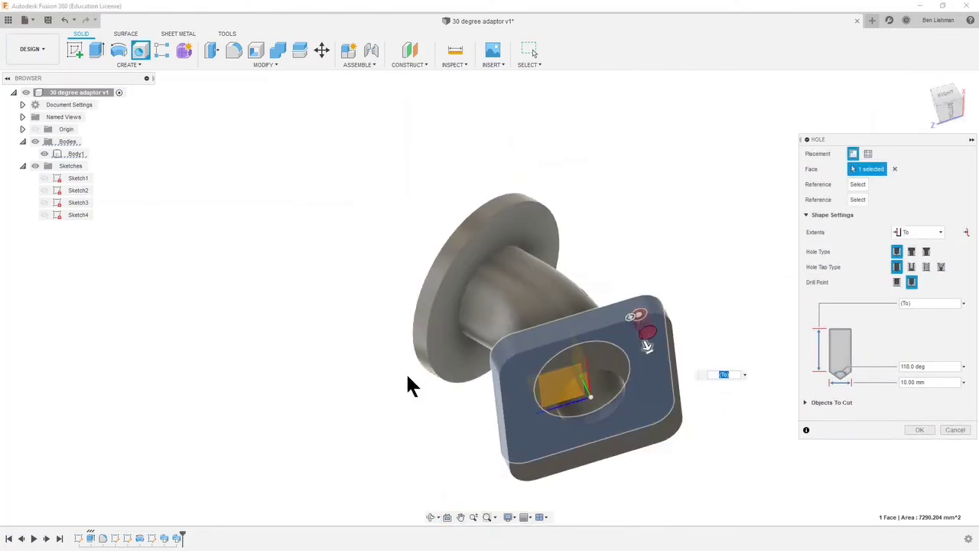
{"action": "middle_click_drag", "start_coordinate": [407, 385], "coordinate": [536, 360], "text": "shift"}
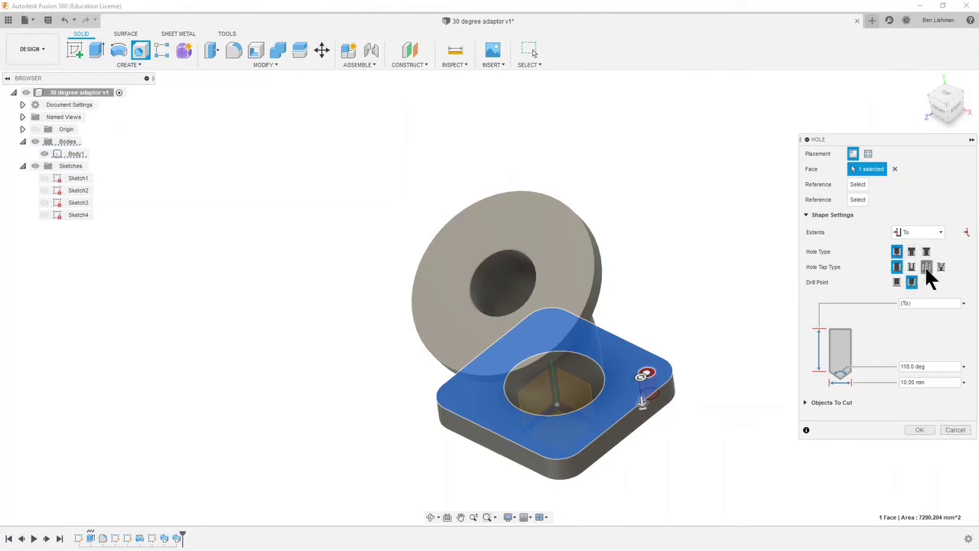
{"action": "left_click", "coordinate": [926, 266]}
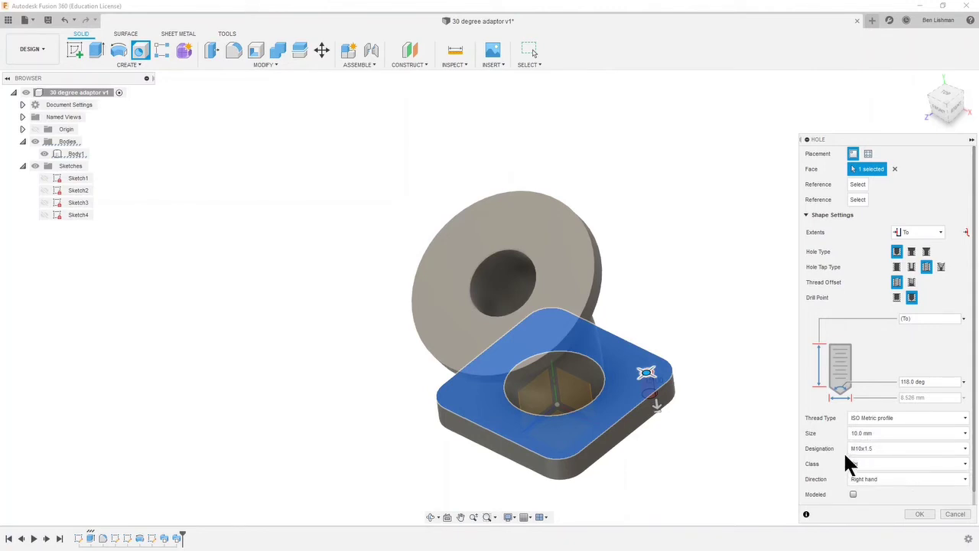
{"action": "left_click", "coordinate": [920, 514]}
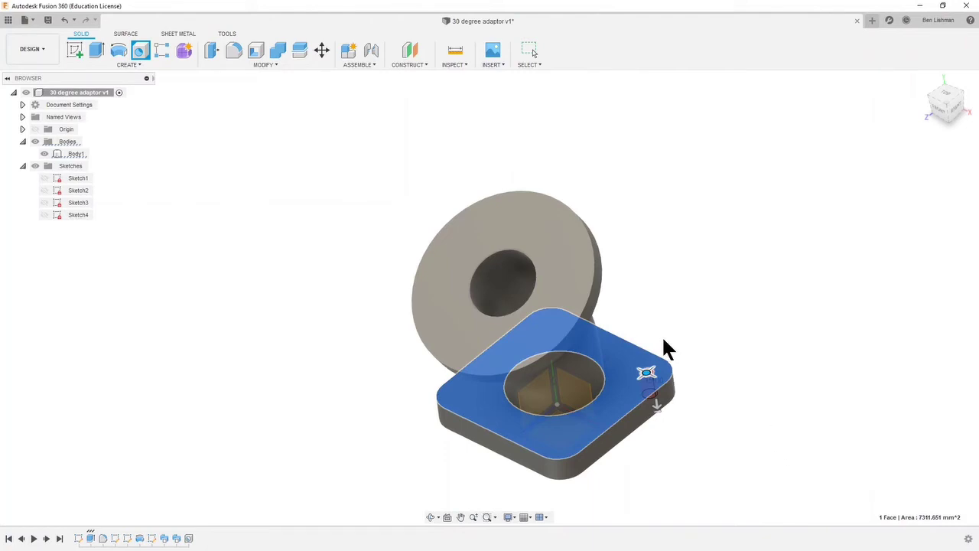
{"action": "middle_click_drag", "start_coordinate": [691, 387], "coordinate": [694, 340], "text": "shift"}
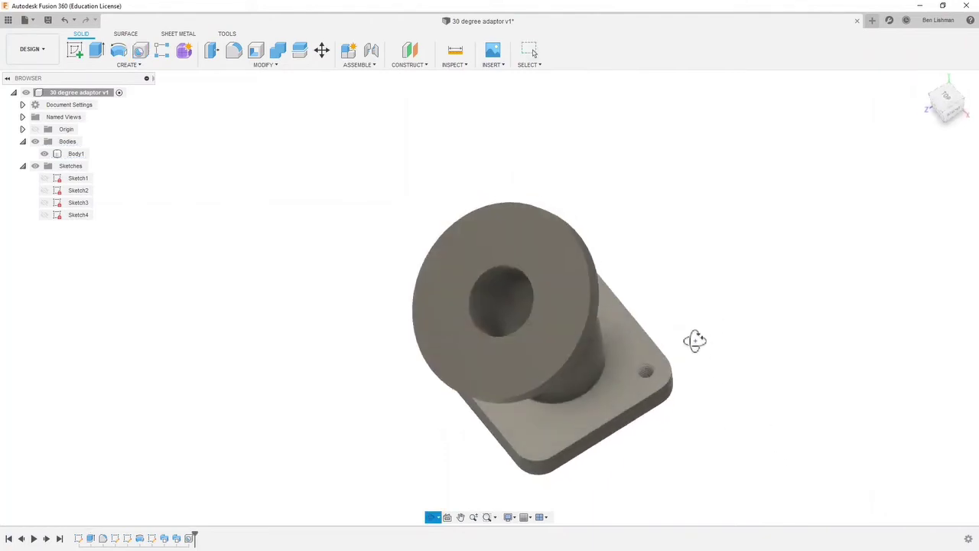
{"action": "scroll", "coordinate": [656, 449], "scroll_direction": "up", "scroll_amount": 2}
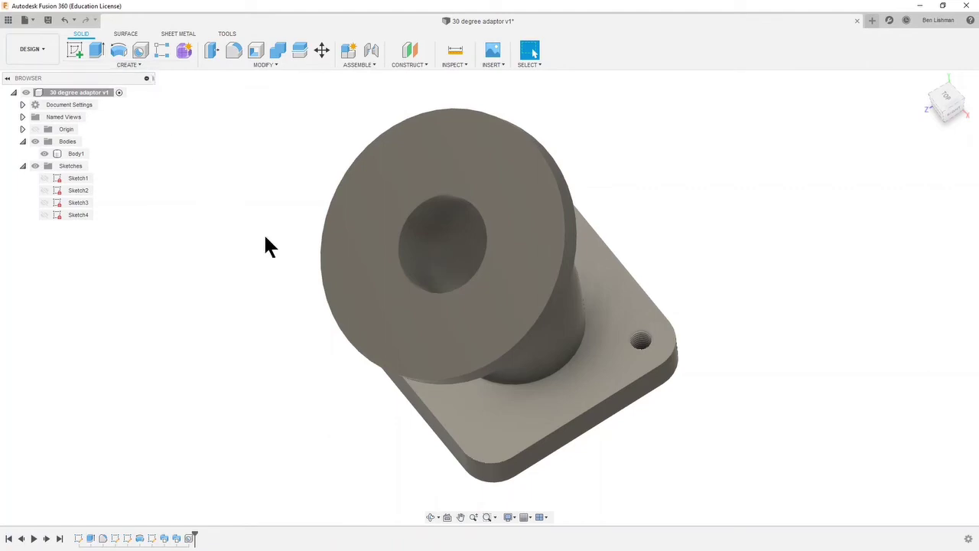
{"action": "middle_click_drag", "start_coordinate": [301, 409], "coordinate": [487, 483], "text": "shift"}
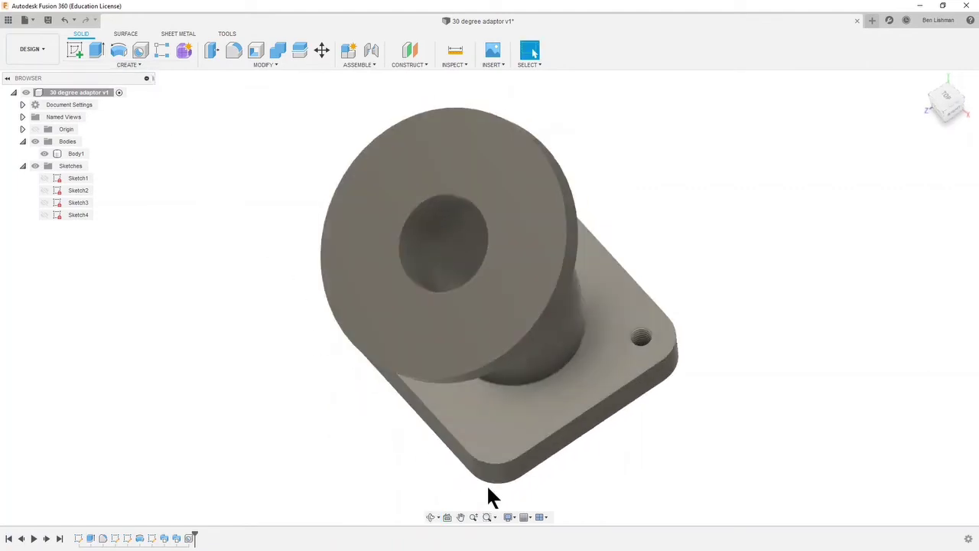
Start a rectangular pattern of type Features with only the threaded corner hole as its object
{"action": "left_click", "coordinate": [129, 66]}
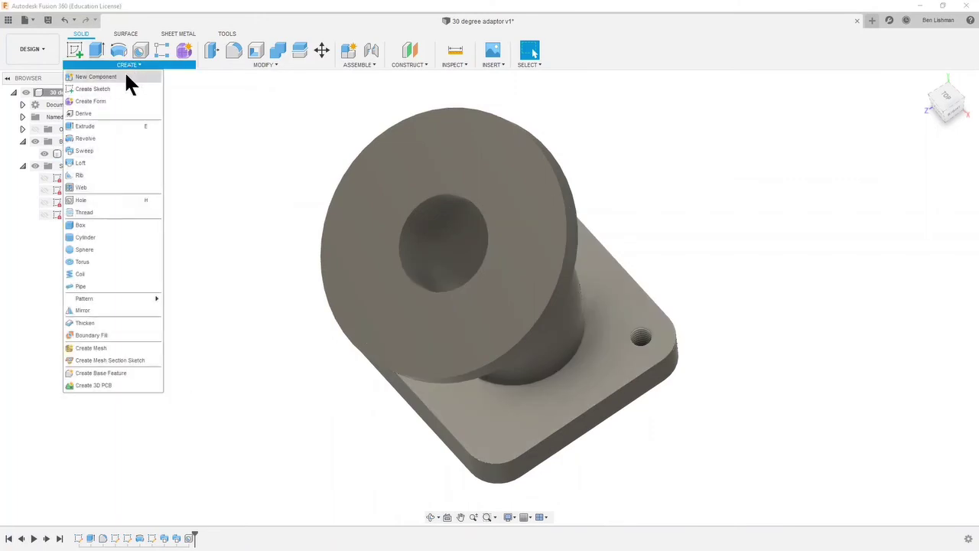
{"action": "mouse_move", "coordinate": [116, 306]}
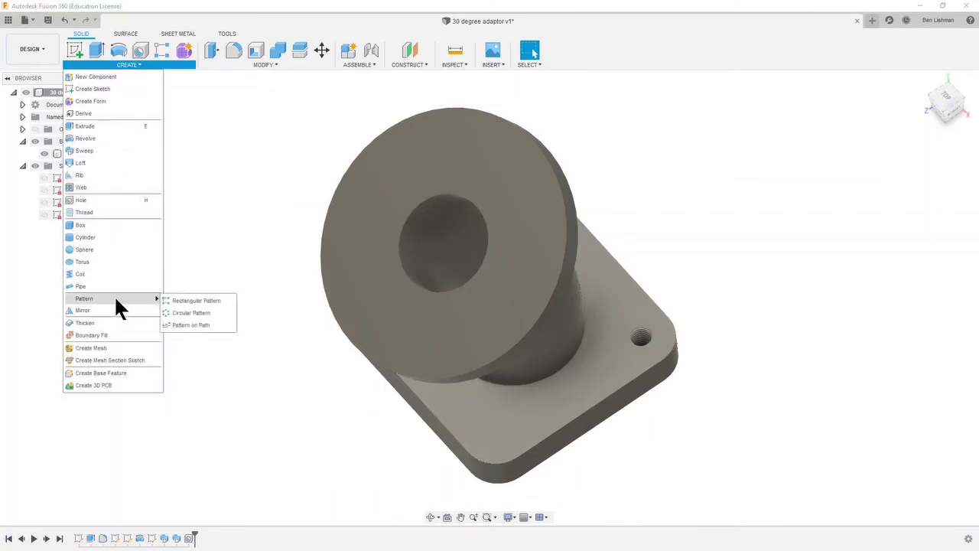
{"action": "left_click", "coordinate": [187, 300]}
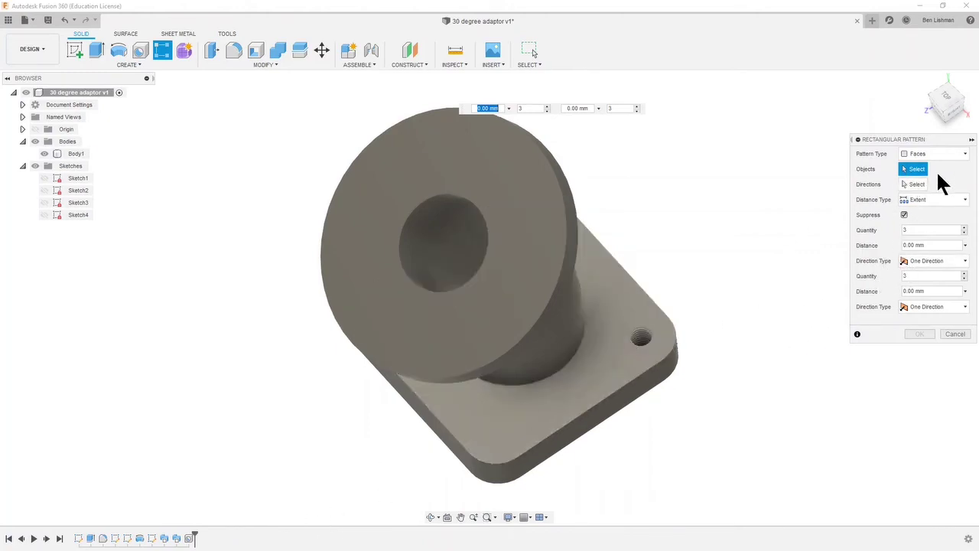
{"action": "left_click", "coordinate": [954, 156]}
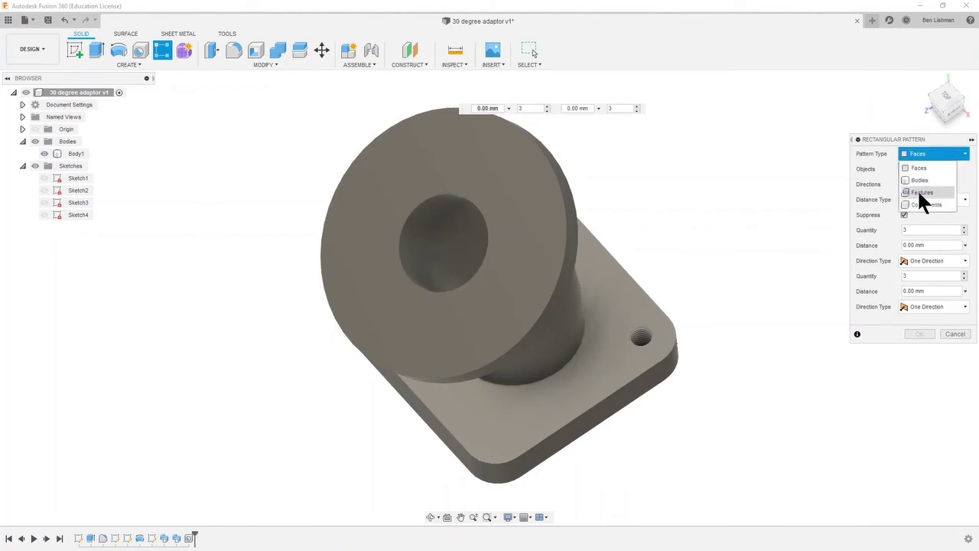
{"action": "left_click", "coordinate": [921, 192]}
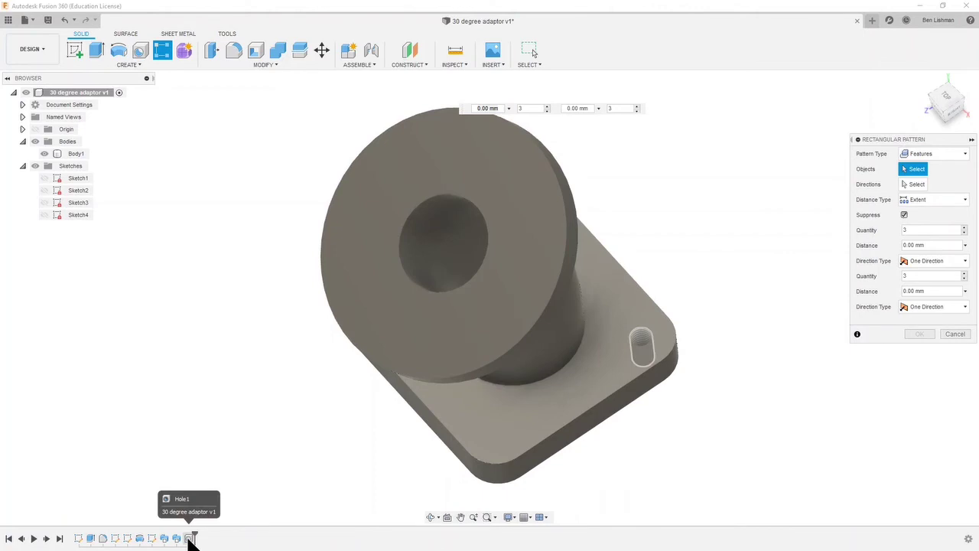
{"action": "left_click", "coordinate": [192, 539]}
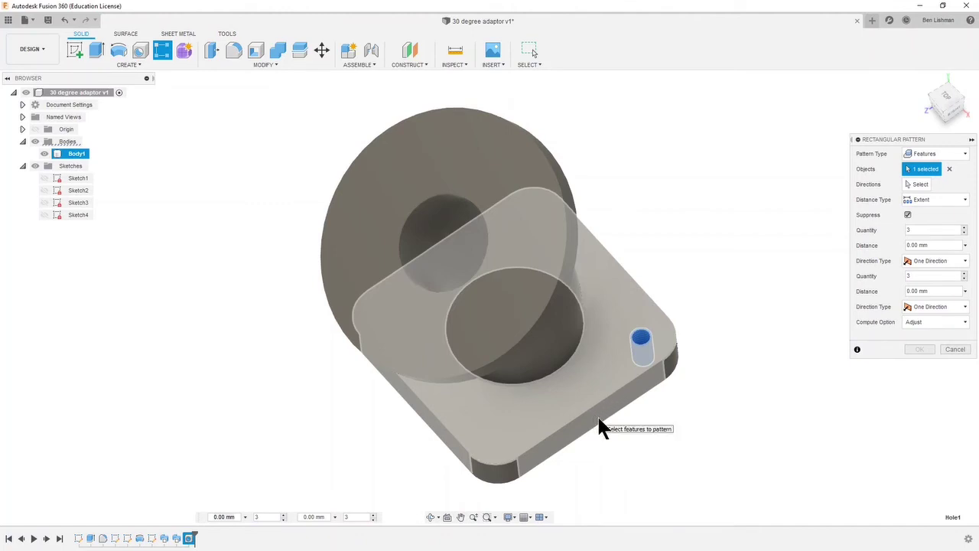
{"action": "left_click", "coordinate": [598, 419]}
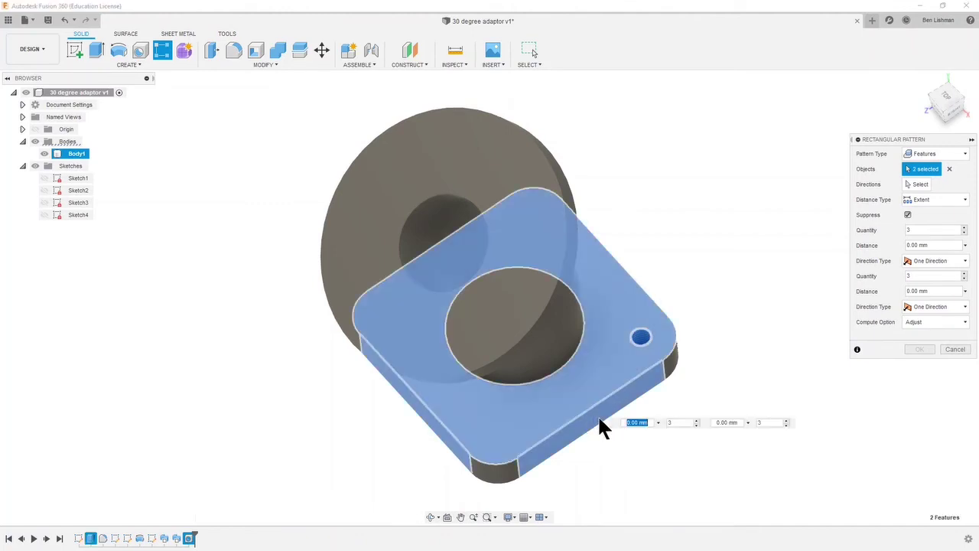
{"action": "left_click", "coordinate": [950, 169]}
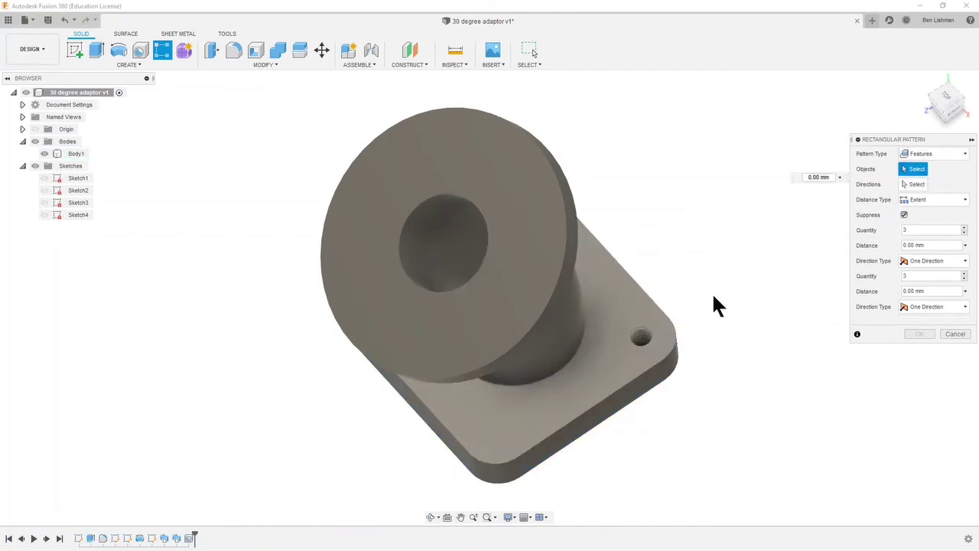
{"action": "left_click", "coordinate": [191, 540]}
{"action": "left_click", "coordinate": [918, 184]}
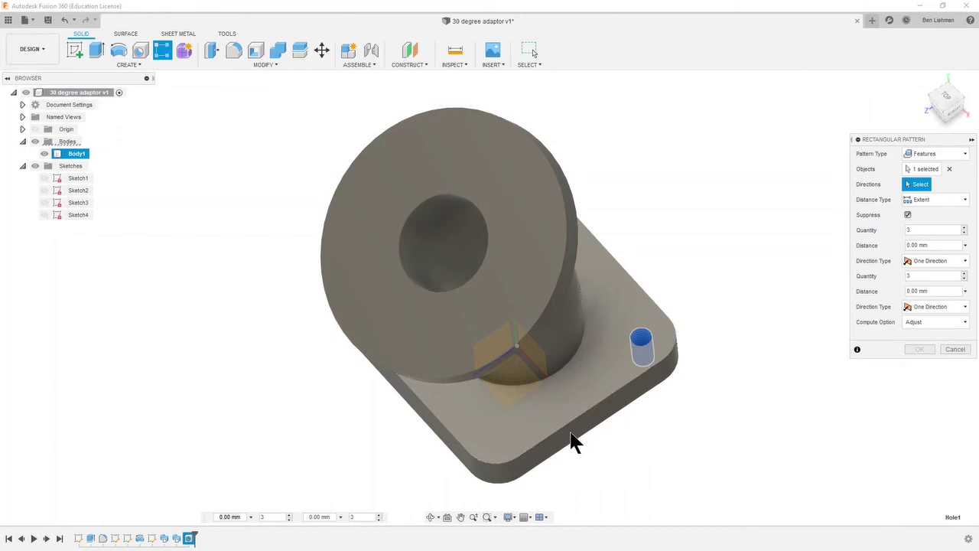
Direct the rectangular pattern along two adjacent base plate edges, with quantity 2 and distance 50 mm in each direction
{"action": "mouse_move", "coordinate": [590, 382]}
{"action": "middle_mouse_down", "text": "shift"}
{"action": "mouse_move", "coordinate": [574, 376]}
{"action": "mouse_move", "coordinate": [570, 356]}
{"action": "mouse_move", "coordinate": [579, 396]}
{"action": "middle_mouse_up", "text": "shift"}
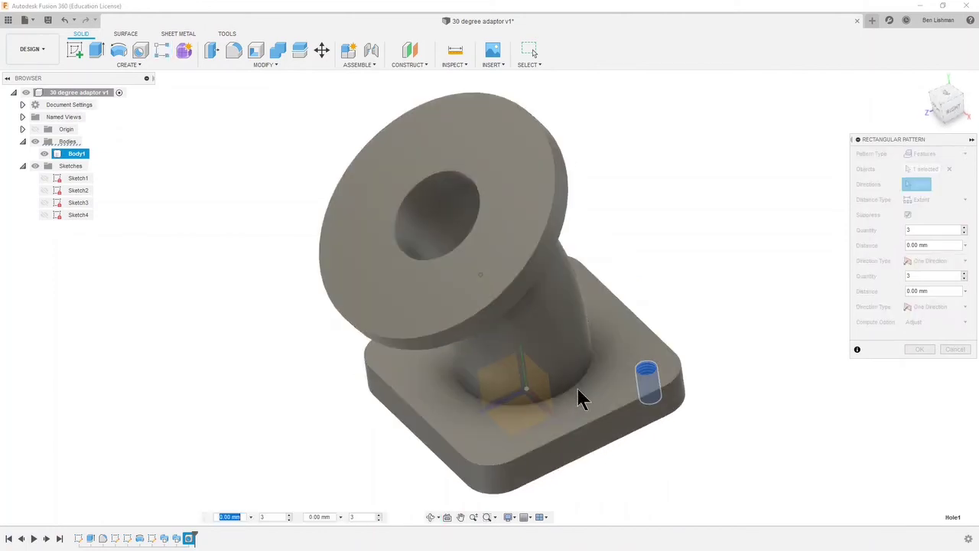
{"action": "left_click", "coordinate": [583, 437]}
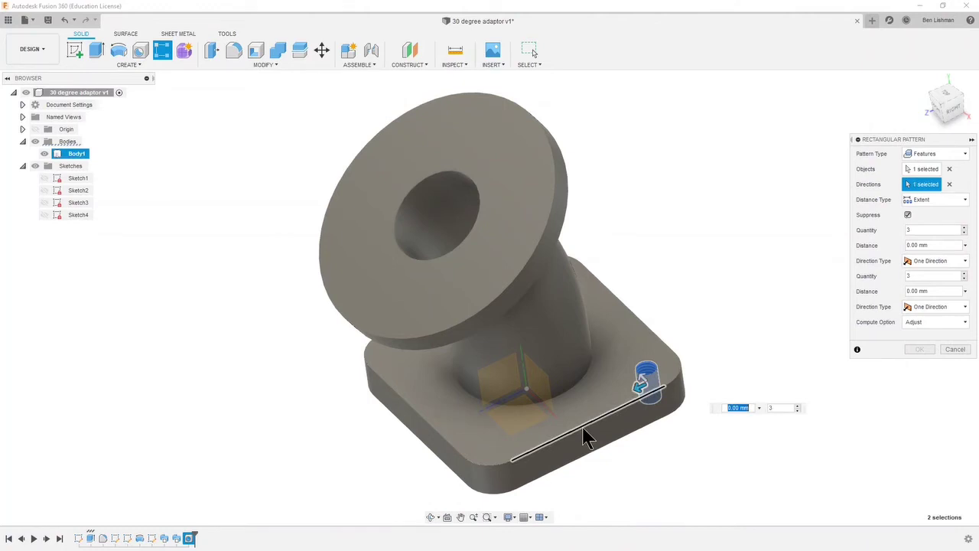
{"action": "left_click", "coordinate": [649, 336]}
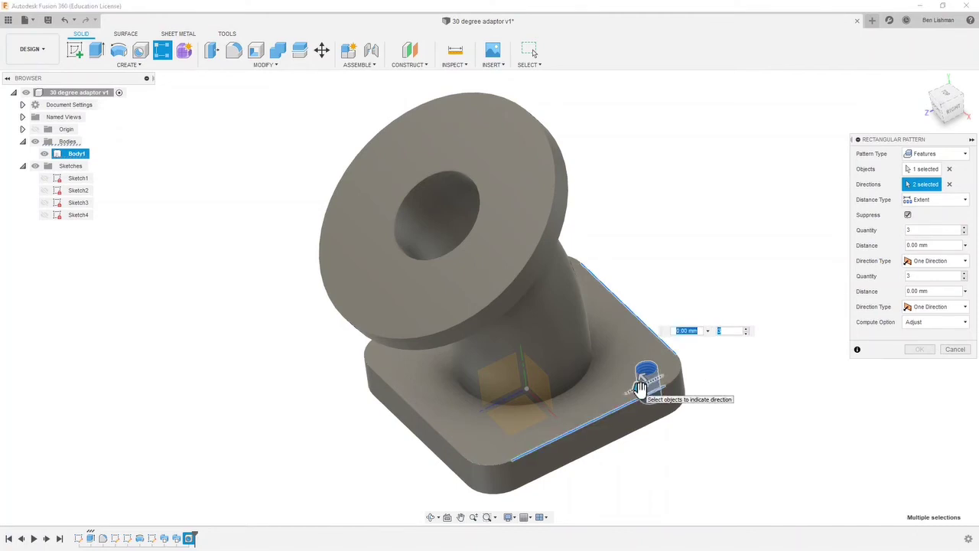
{"action": "left_click_drag", "start_coordinate": [641, 388], "coordinate": [534, 449]}
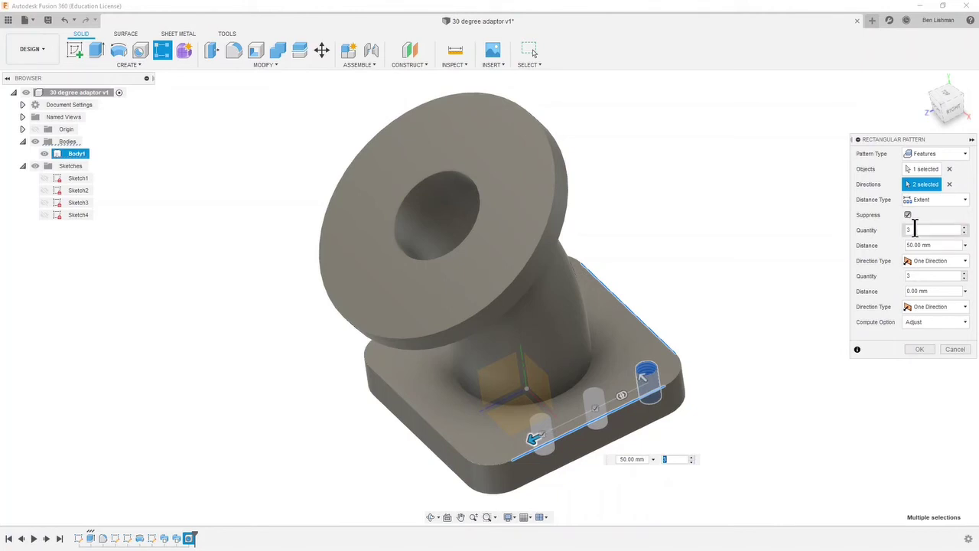
{"action": "double_click", "coordinate": [913, 229]}
{"action": "type", "text": "2"}
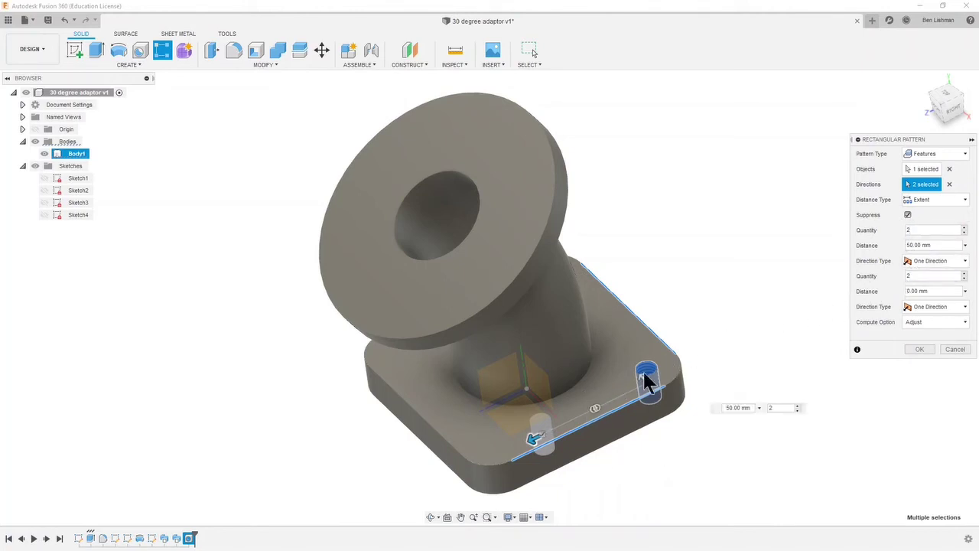
{"action": "left_click_drag", "start_coordinate": [647, 379], "coordinate": [647, 321]}
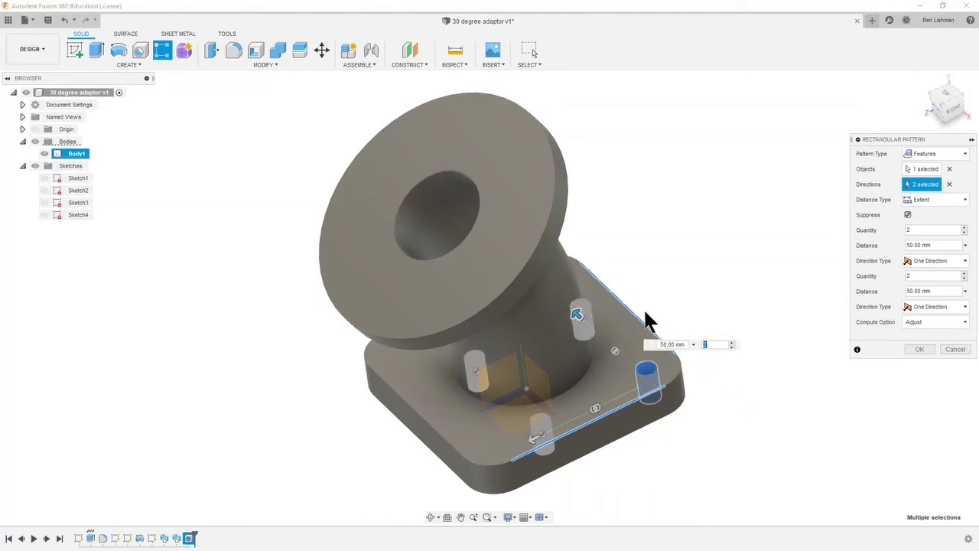
Try 72 mm for both rectangular pattern distances, check the hole positions on the underside, and cancel the pattern
{"action": "left_click_drag", "start_coordinate": [535, 444], "coordinate": [487, 460]}
{"action": "key", "text": "Tab"}
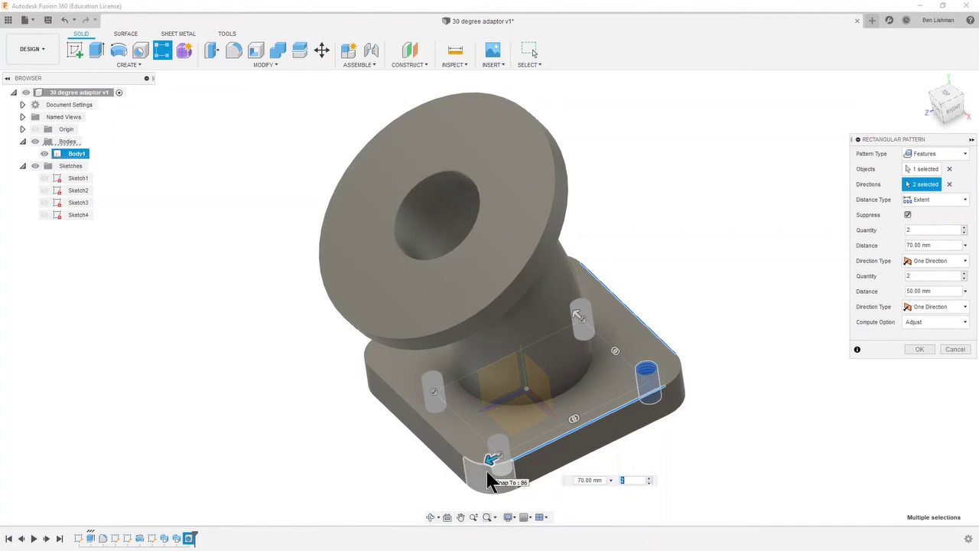
{"action": "left_click", "coordinate": [583, 480]}
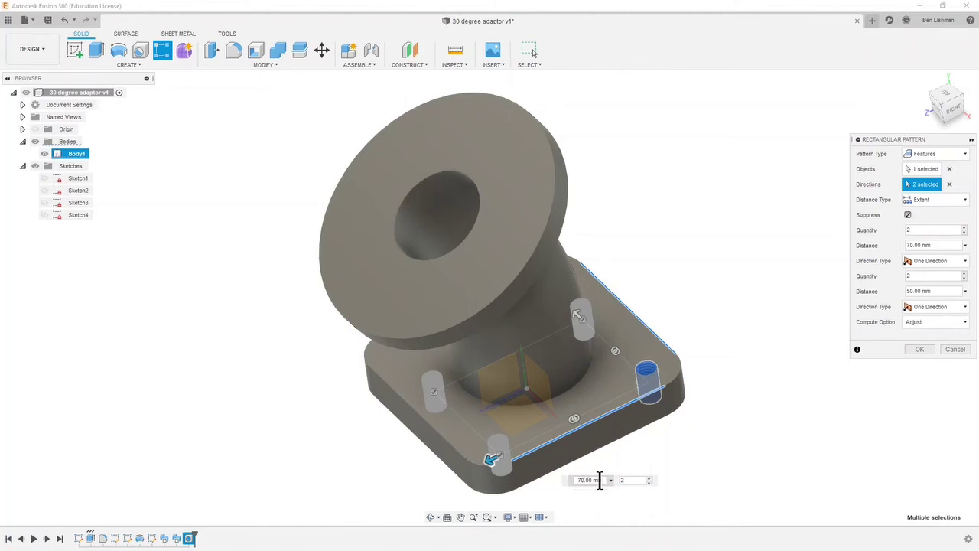
{"action": "key", "text": "Return"}
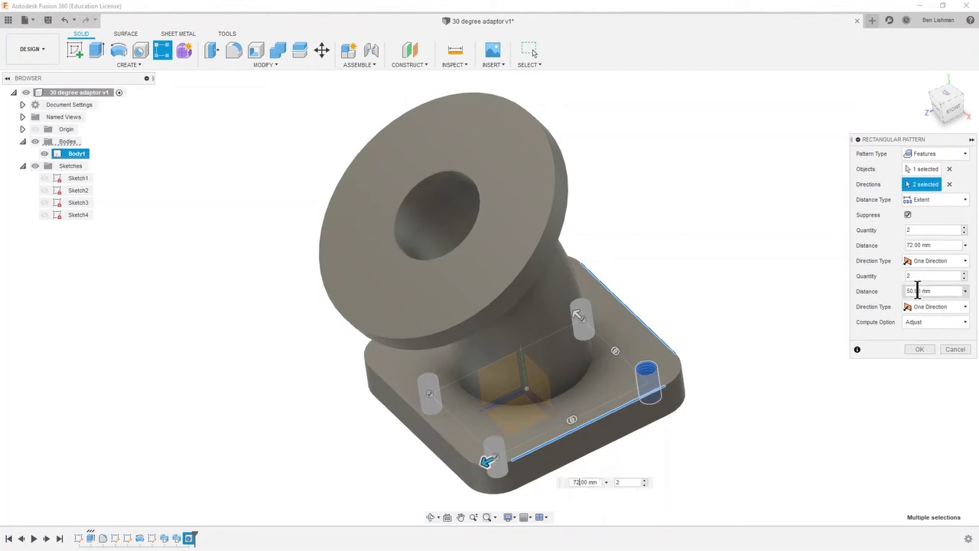
{"action": "left_click_drag", "start_coordinate": [916, 291], "coordinate": [900, 297]}
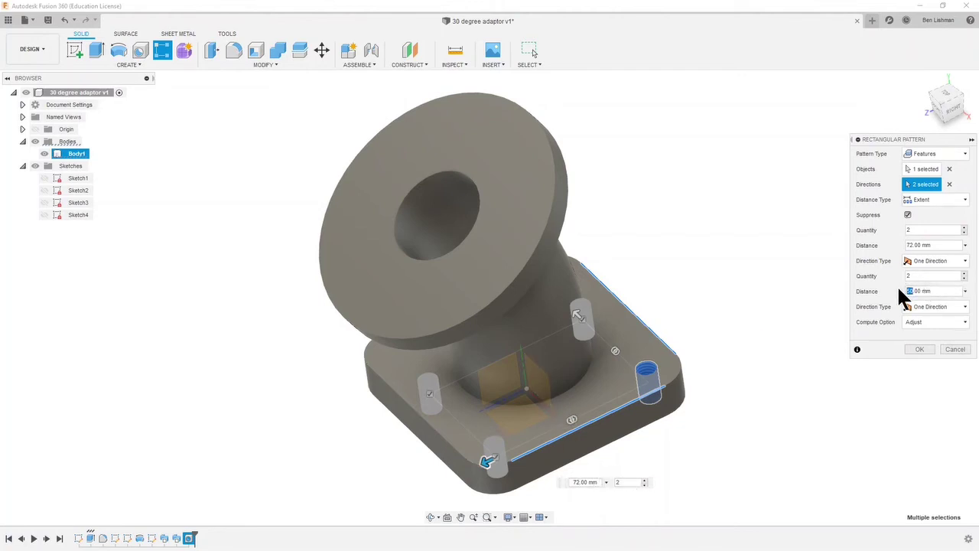
{"action": "type", "text": "72"}
{"action": "key", "text": "Return"}
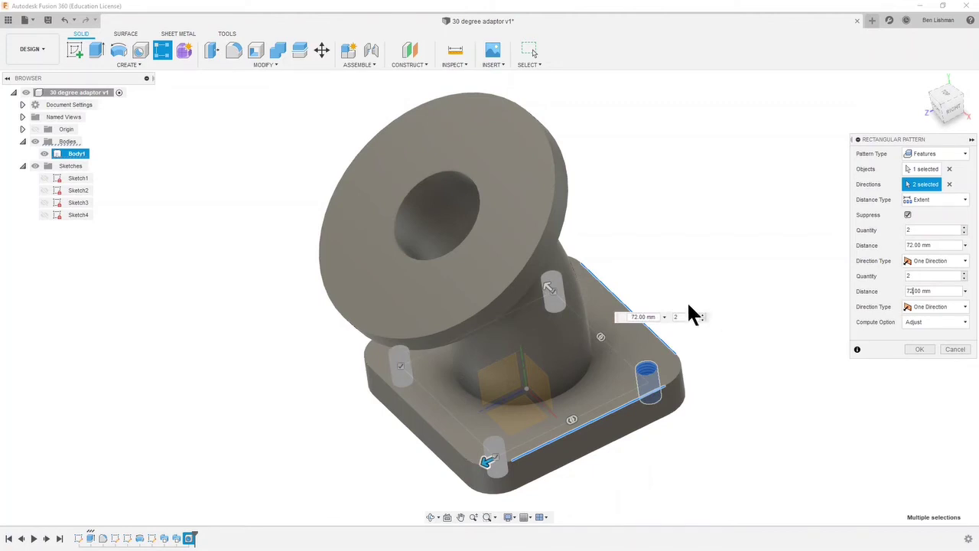
{"action": "middle_click_drag", "start_coordinate": [306, 449], "coordinate": [143, 535], "text": "shift"}
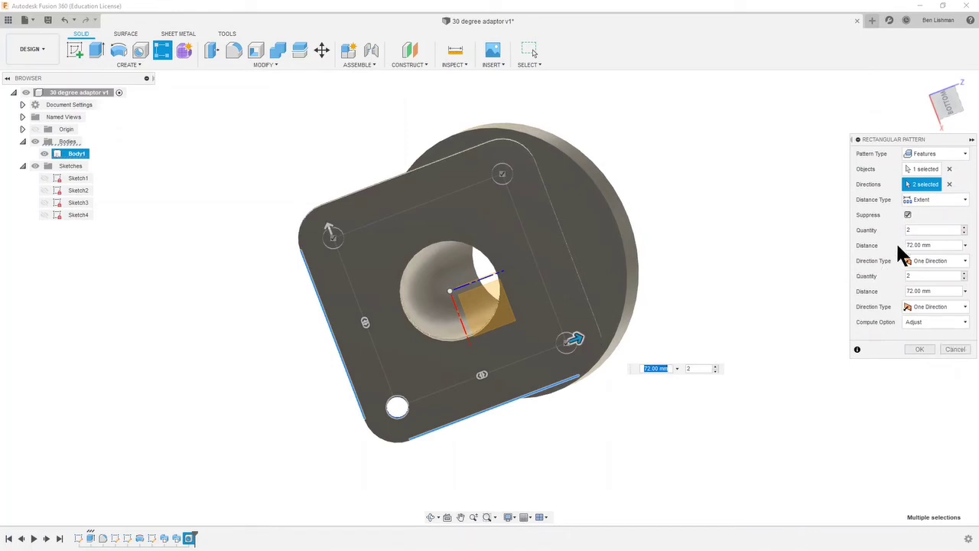
{"action": "left_click", "coordinate": [954, 349]}
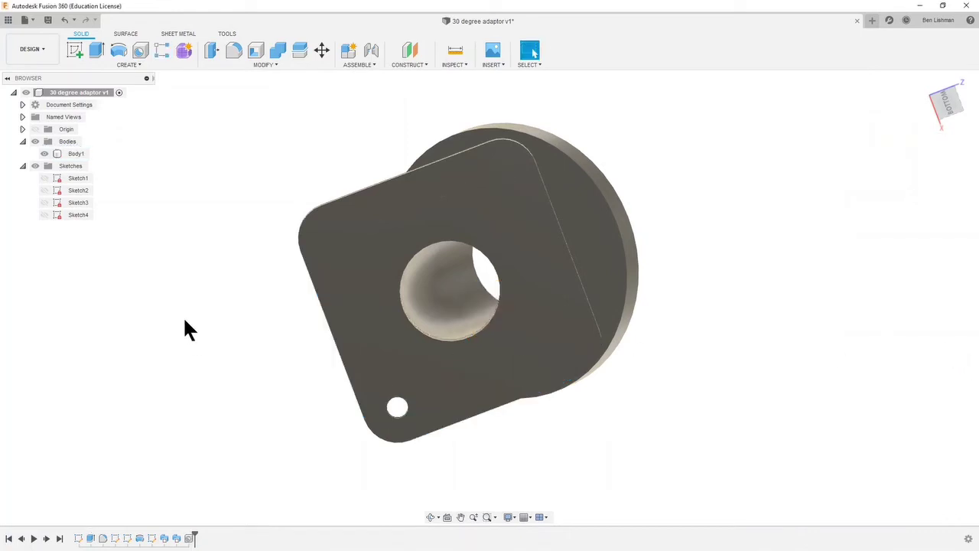
Start a circular pattern of type Features with the threaded corner hole as its object
{"action": "middle_click_drag", "start_coordinate": [184, 320], "coordinate": [292, 302], "text": "shift"}
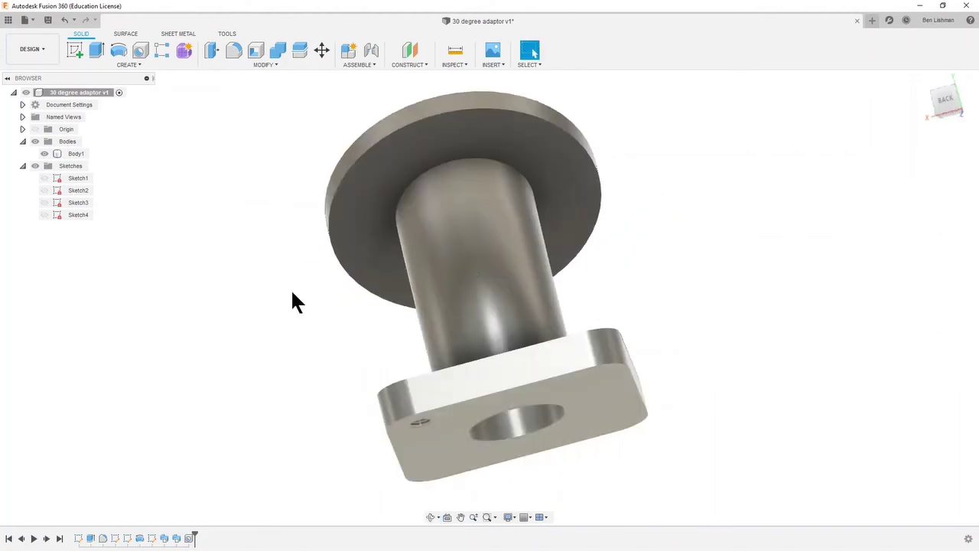
{"action": "left_click", "coordinate": [111, 64]}
{"action": "mouse_move", "coordinate": [123, 300]}
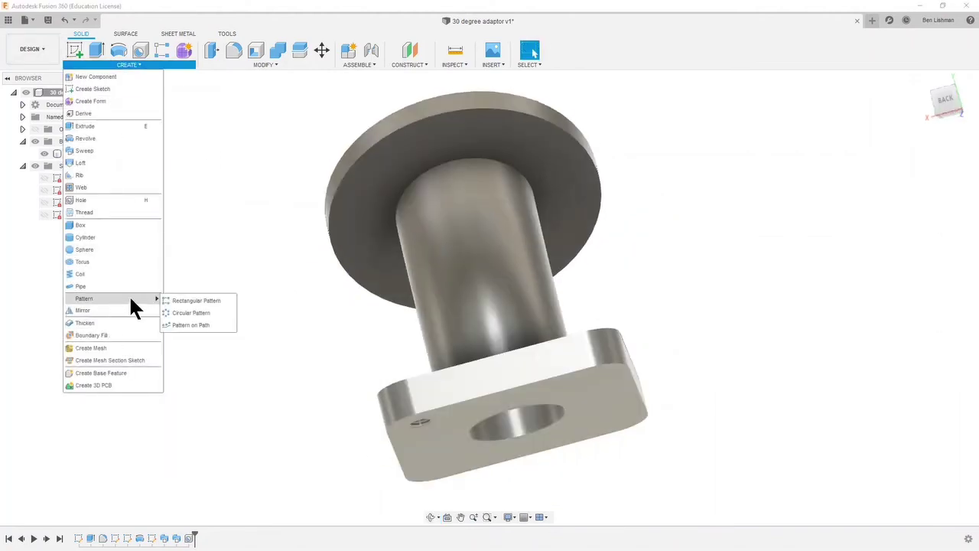
{"action": "left_click", "coordinate": [186, 310]}
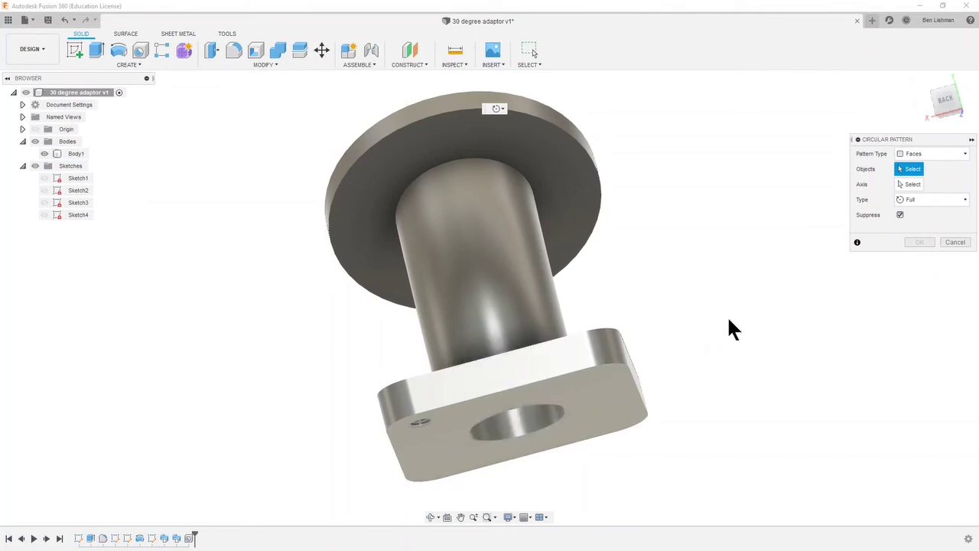
{"action": "left_click", "coordinate": [929, 153]}
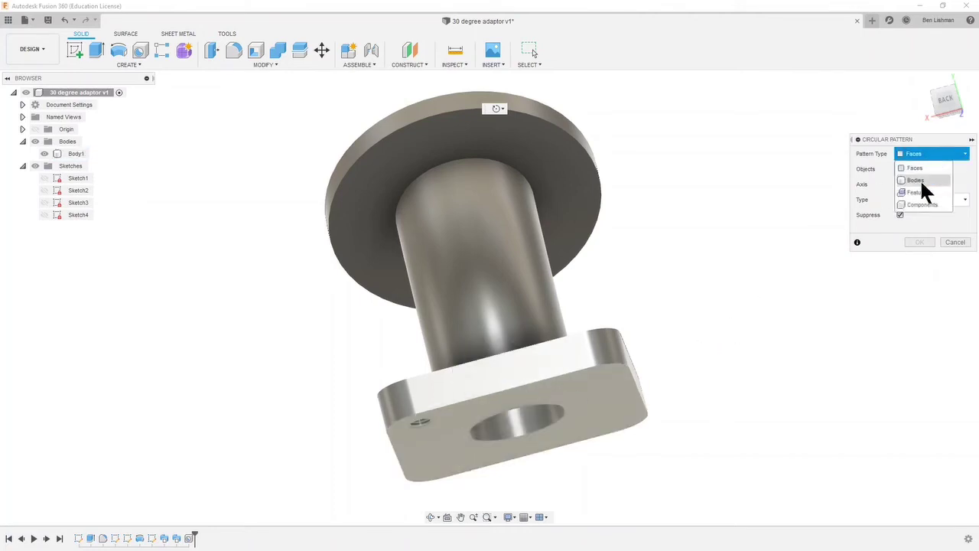
{"action": "left_click", "coordinate": [917, 191]}
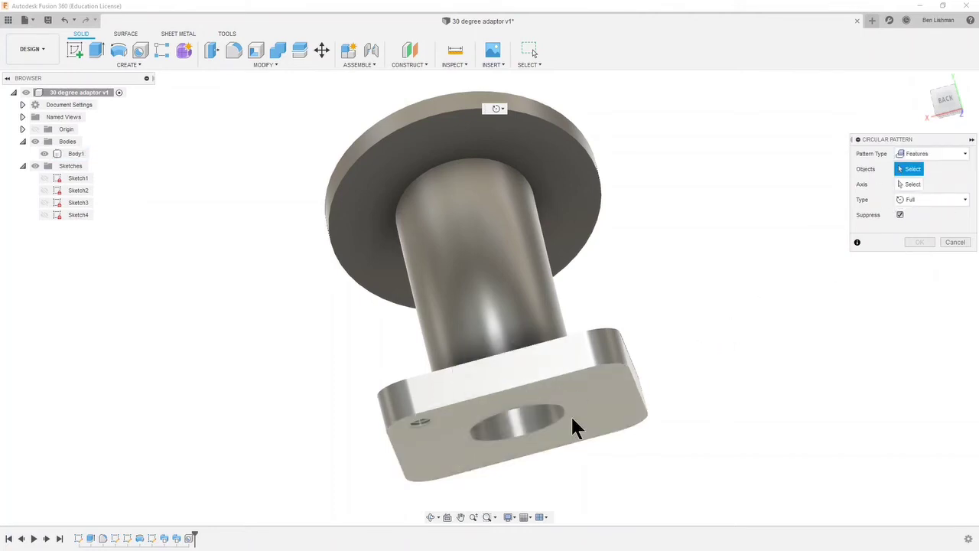
{"action": "left_click", "coordinate": [189, 538]}
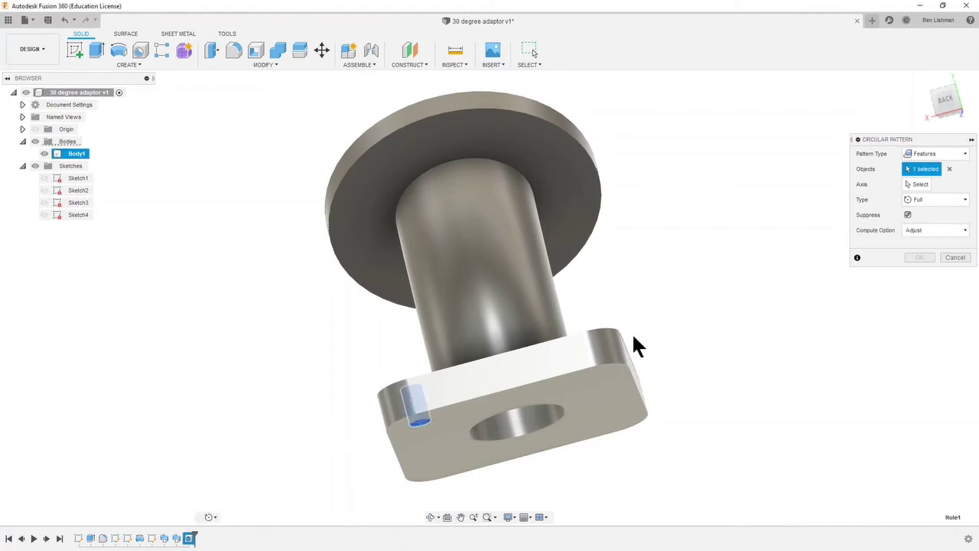
Use the base plate's central bore as the pattern axis, set the quantity to 4 over a full circle, and create the pattern
{"action": "left_click", "coordinate": [918, 185]}
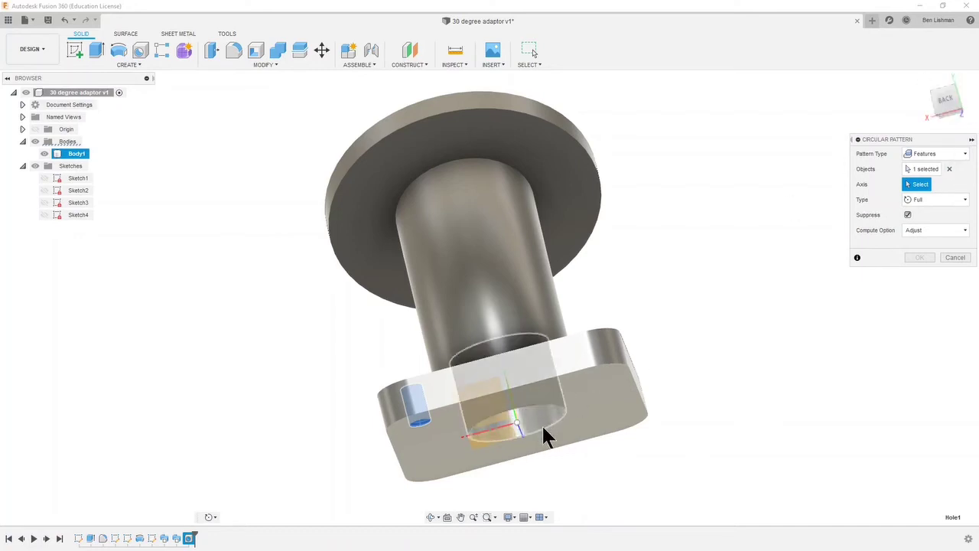
{"action": "middle_click_drag", "start_coordinate": [695, 428], "coordinate": [577, 361], "text": "shift"}
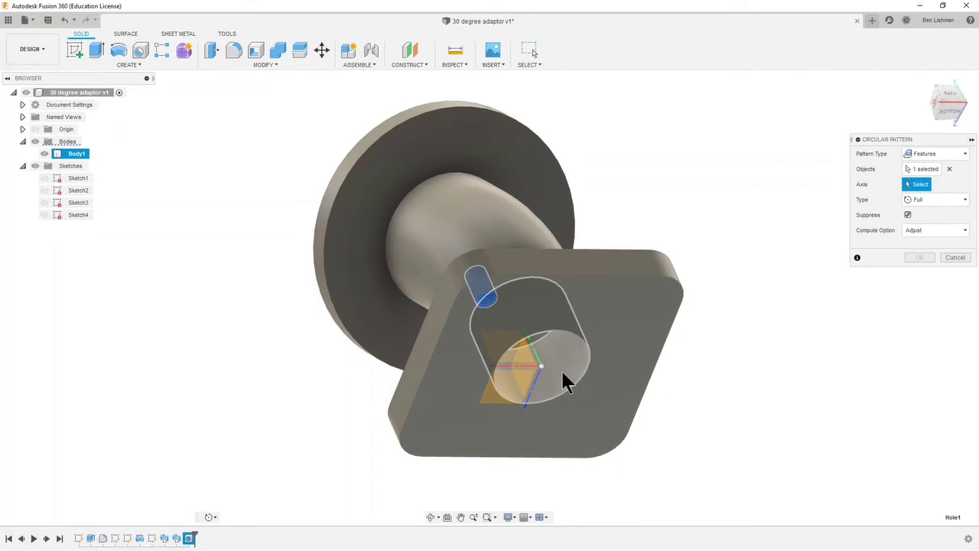
{"action": "left_click", "coordinate": [559, 376]}
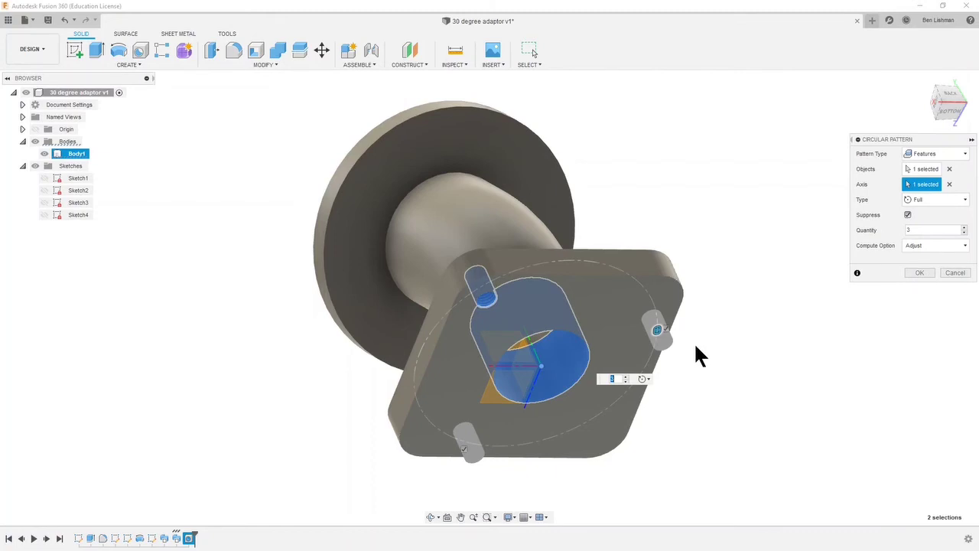
{"action": "left_click", "coordinate": [914, 230]}
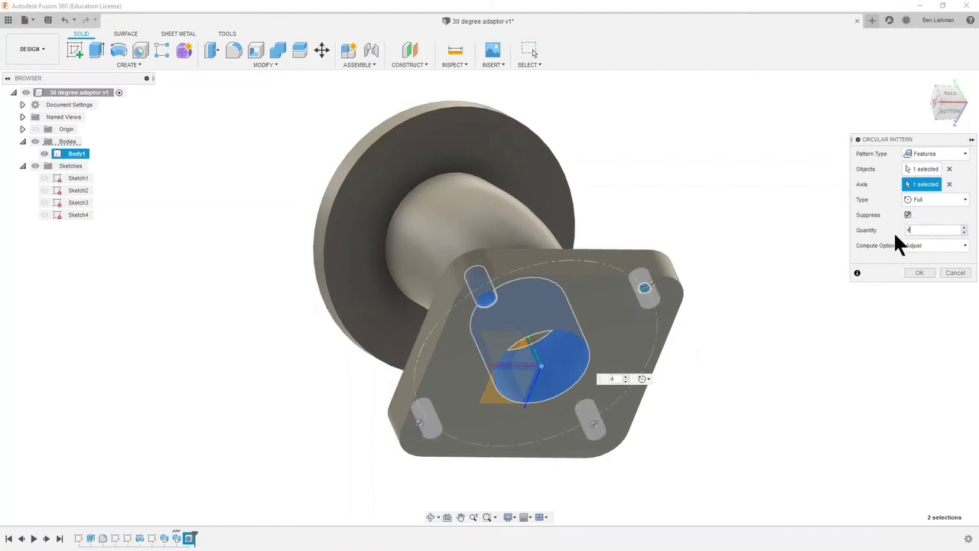
{"action": "middle_click_drag", "start_coordinate": [730, 406], "coordinate": [713, 373], "text": "shift"}
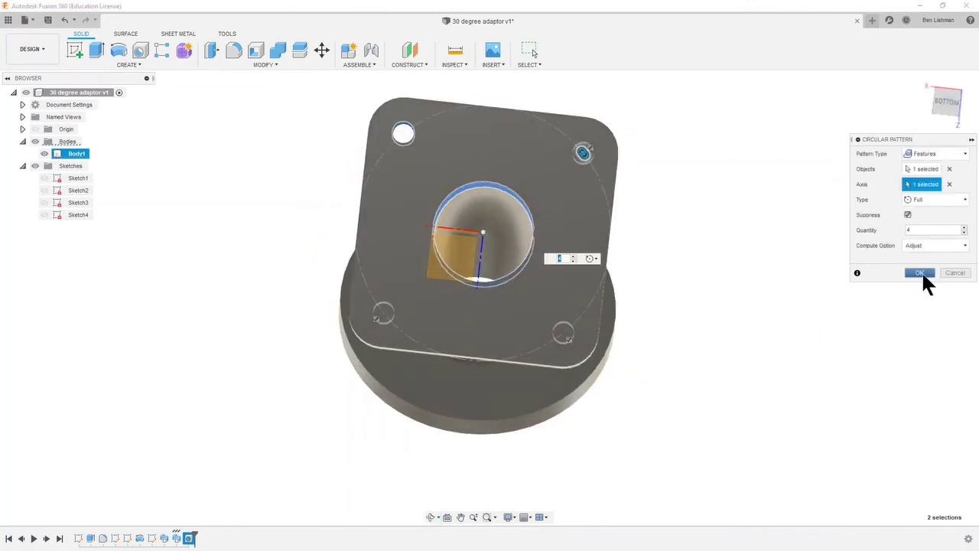
{"action": "left_click", "coordinate": [921, 274]}
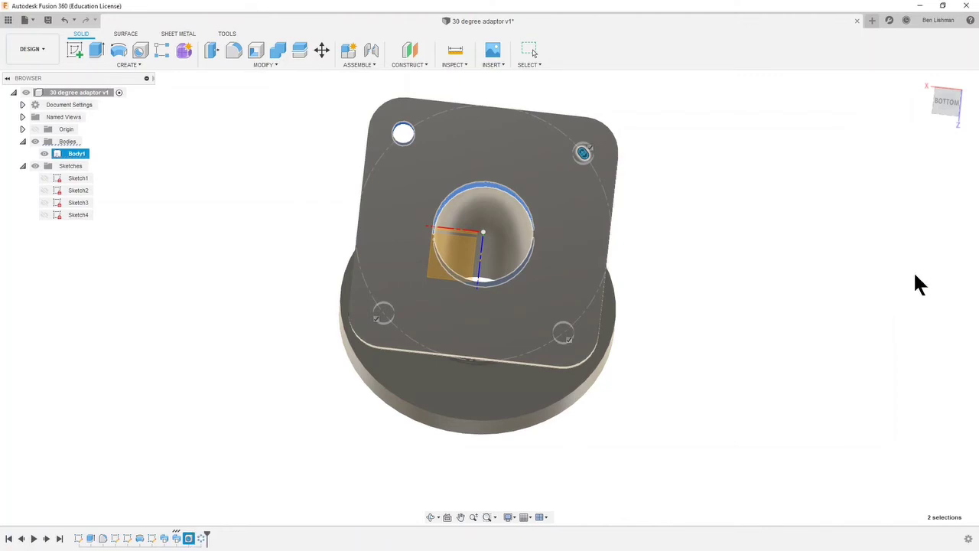
{"action": "middle_click_drag", "start_coordinate": [291, 313], "coordinate": [436, 348], "text": "shift"}
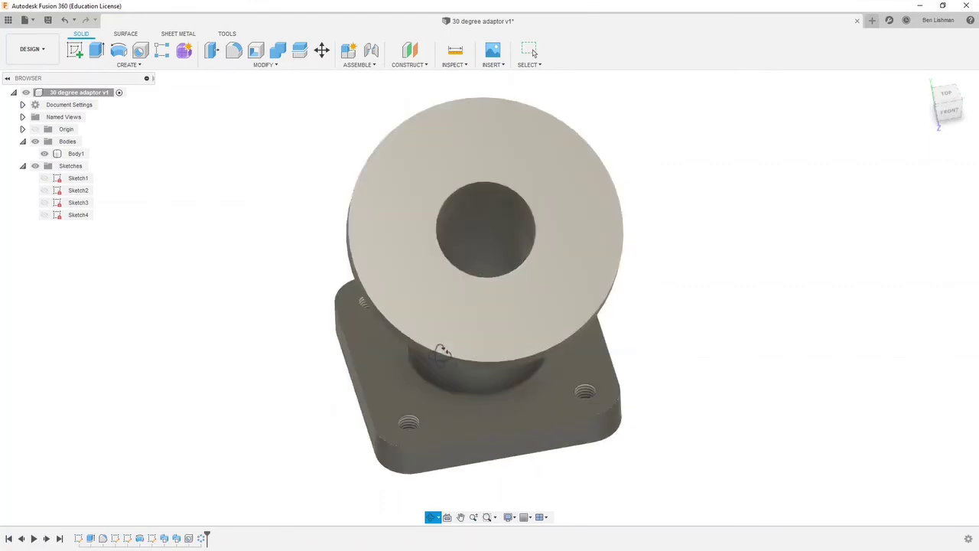
Switch to the PDF brief in Acrobat, read the section on adding holes to the disc, and return to Fusion 360
{"action": "key", "text": "Escape"}
{"action": "left_click", "coordinate": [439, 365]}
{"action": "key", "text": "Escape"}
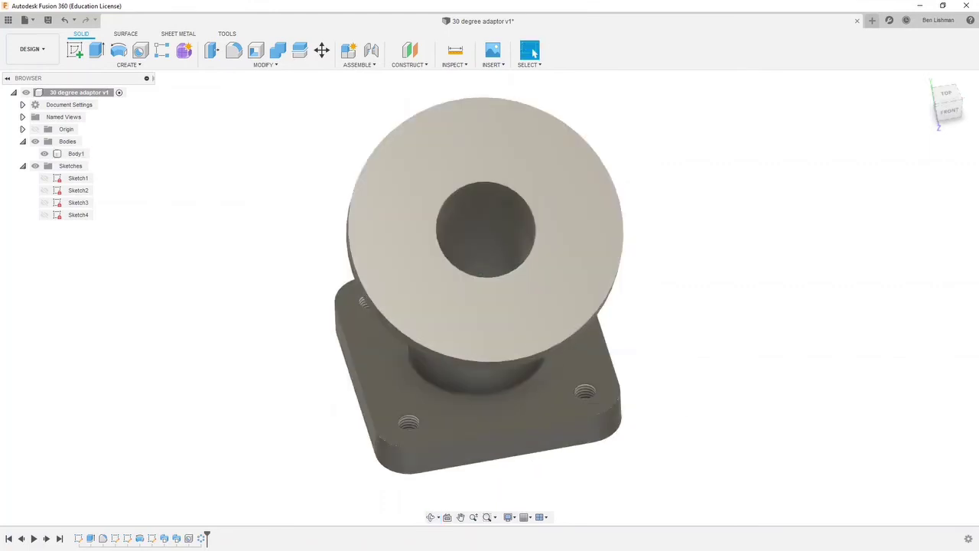
{"action": "key", "text": "alt+Tab"}
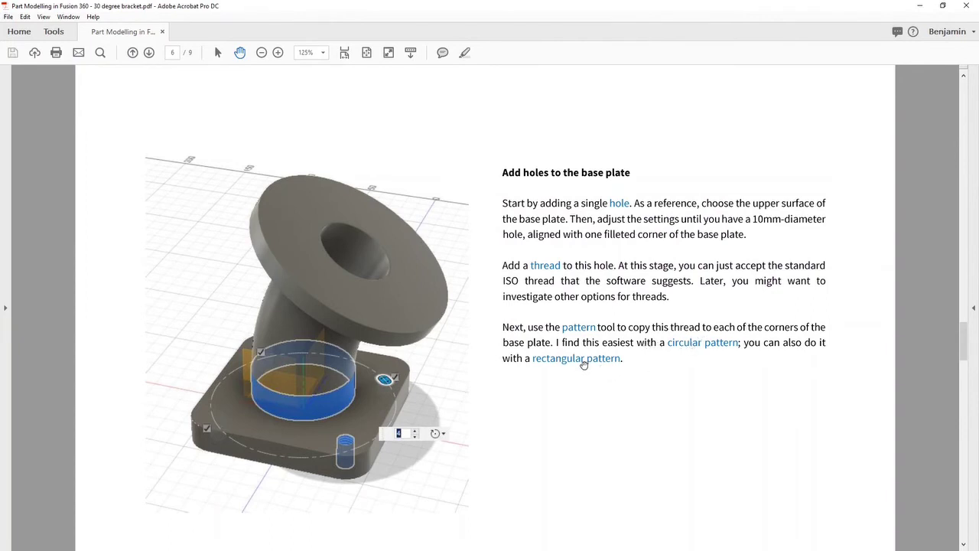
{"action": "scroll", "coordinate": [576, 360], "scroll_direction": "down", "scroll_amount": 2}
{"action": "scroll", "coordinate": [576, 360], "scroll_direction": "down", "scroll_amount": 3}
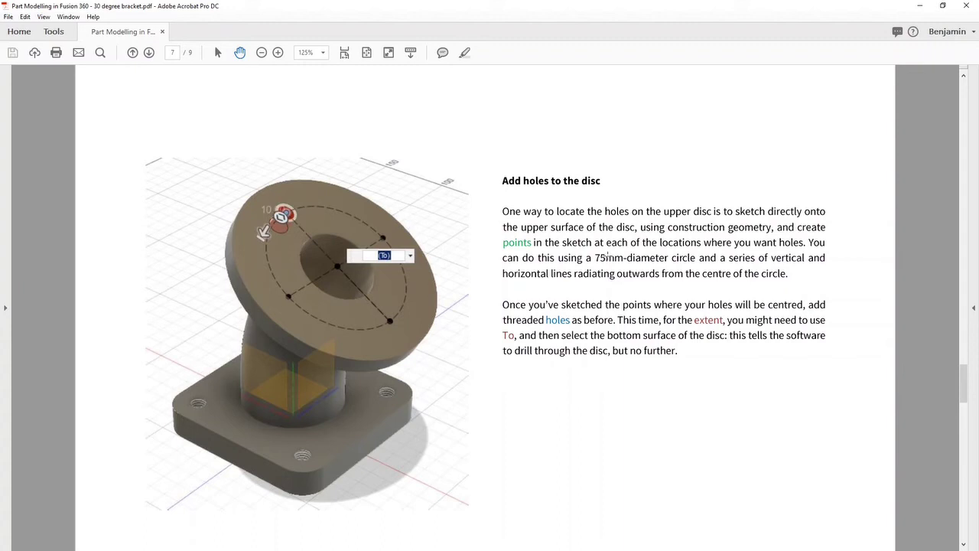
{"action": "left_click", "coordinate": [919, 5]}
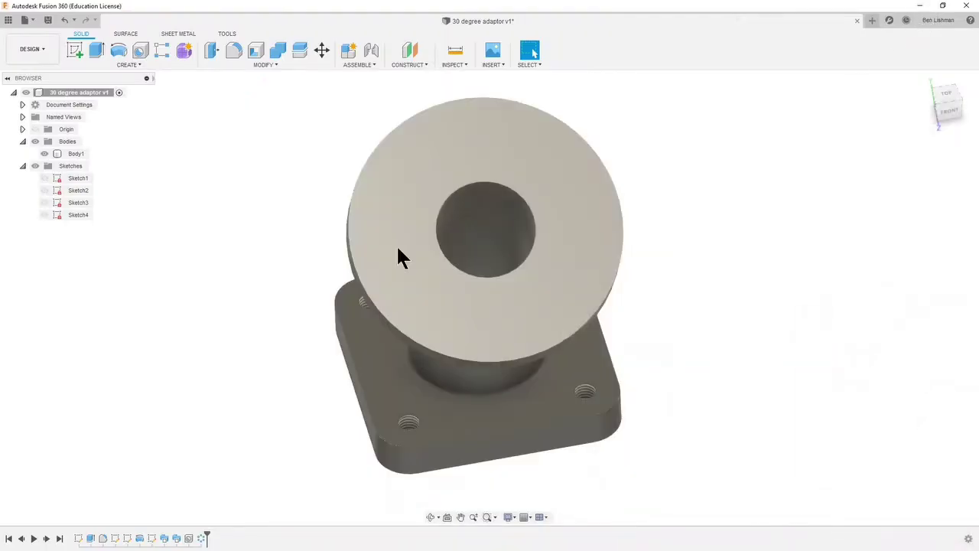
Start a new sketch on the upper face of the angled disc
{"action": "left_click", "coordinate": [75, 48]}
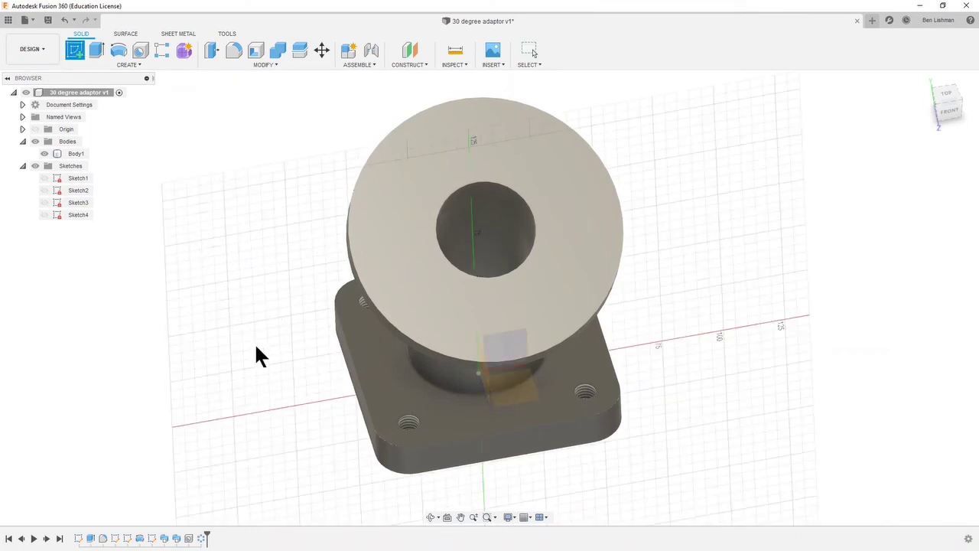
{"action": "left_click", "coordinate": [498, 392]}
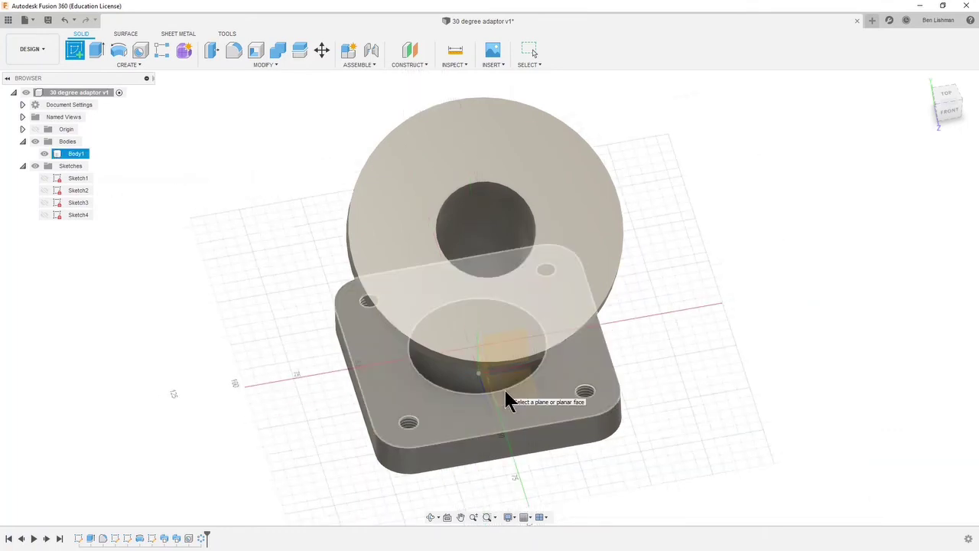
{"action": "left_click", "coordinate": [500, 357]}
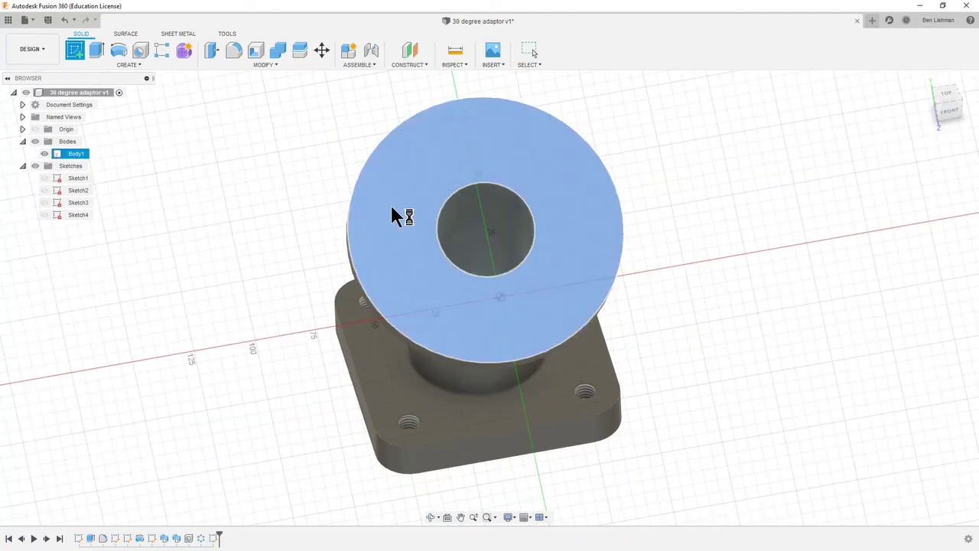
{"action": "left_click", "coordinate": [392, 207]}
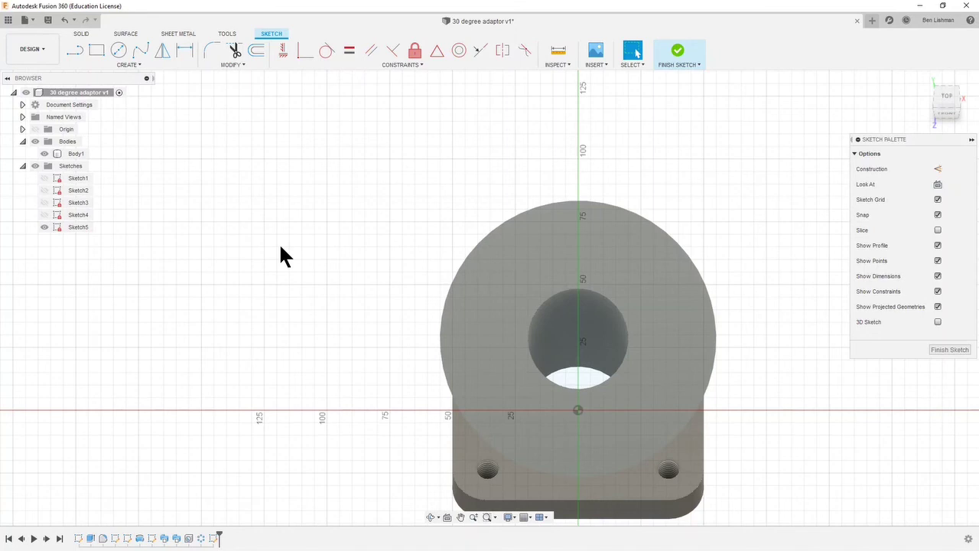
Project the disc's central bore edge and outer edge into the sketch
{"action": "key", "text": "p"}
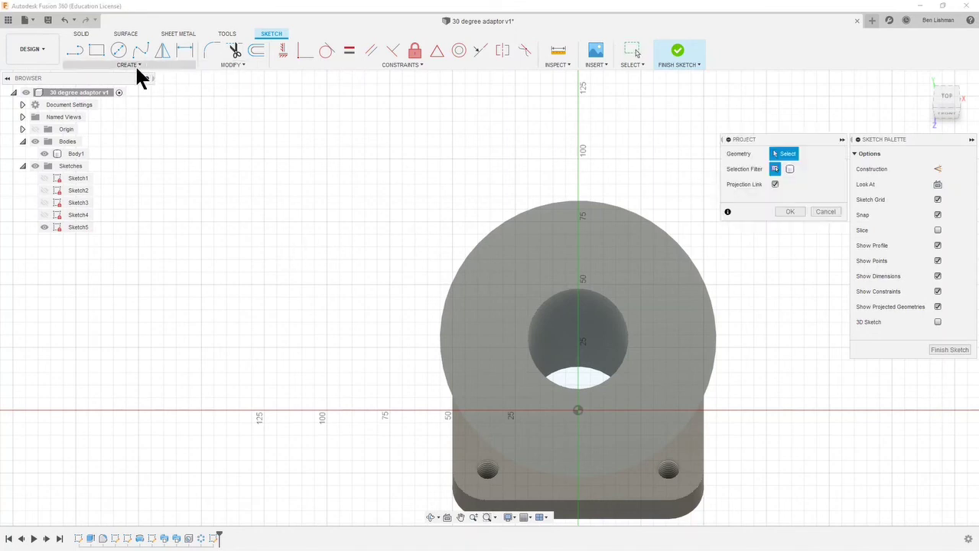
{"action": "left_click", "coordinate": [543, 306]}
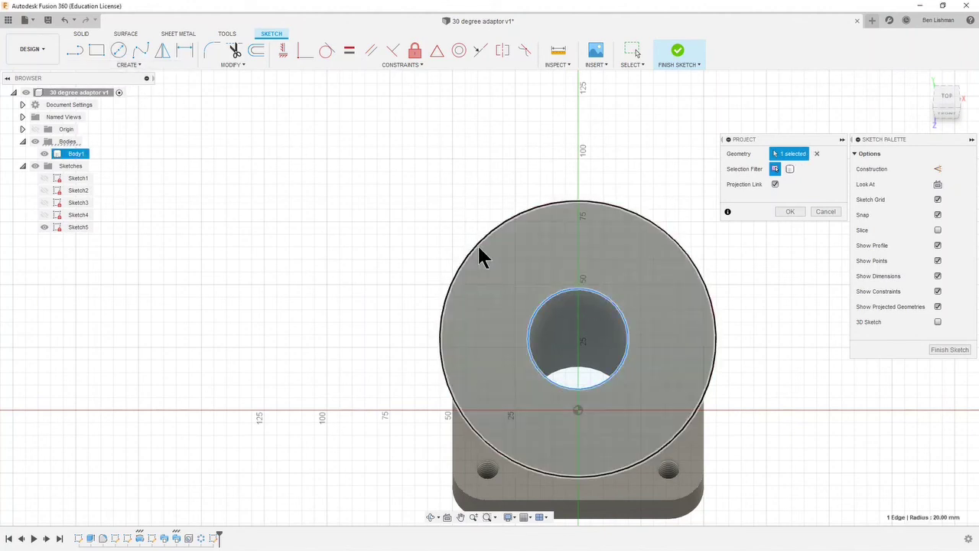
{"action": "left_click", "coordinate": [481, 257]}
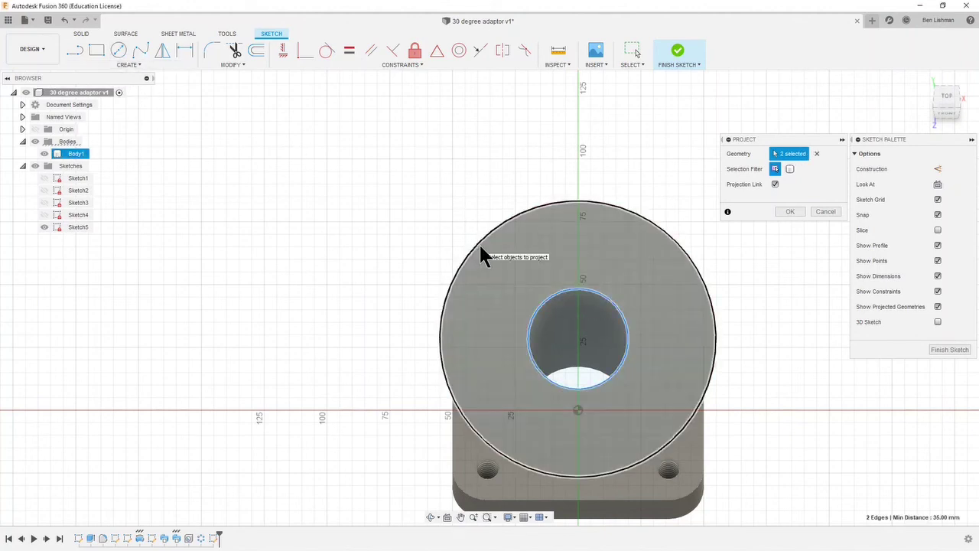
{"action": "left_click", "coordinate": [792, 212]}
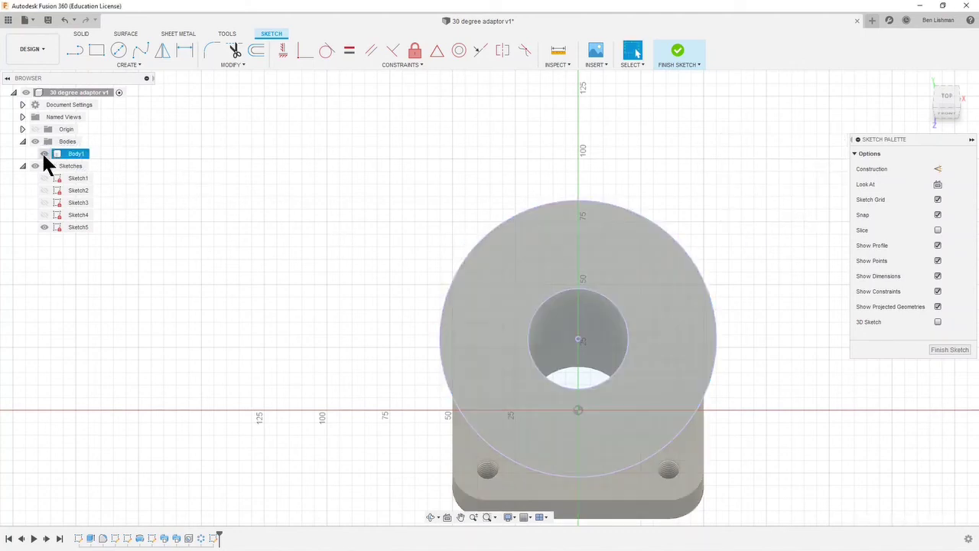
Hide the bracket body and try switching the projected outer and bore circles to construction geometry
{"action": "left_click", "coordinate": [43, 154]}
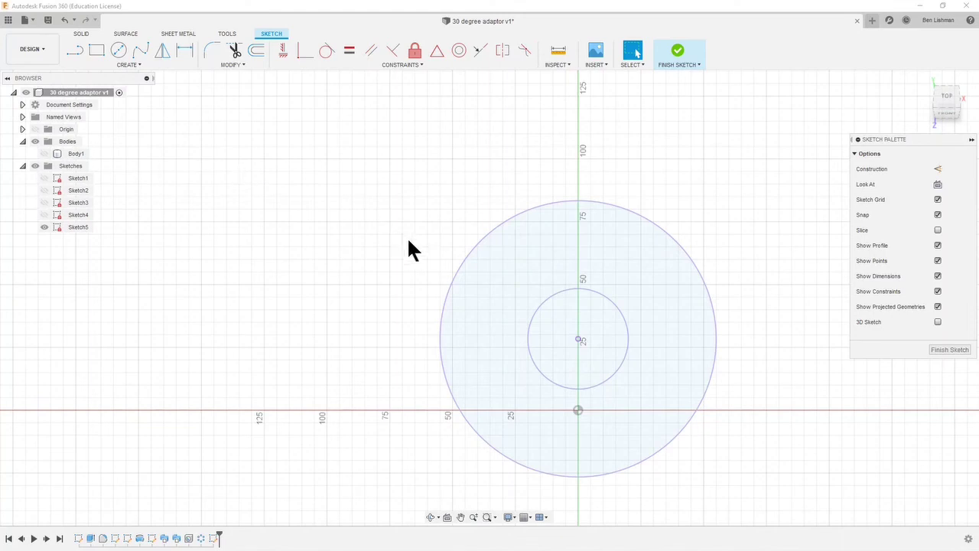
{"action": "left_click", "coordinate": [472, 245]}
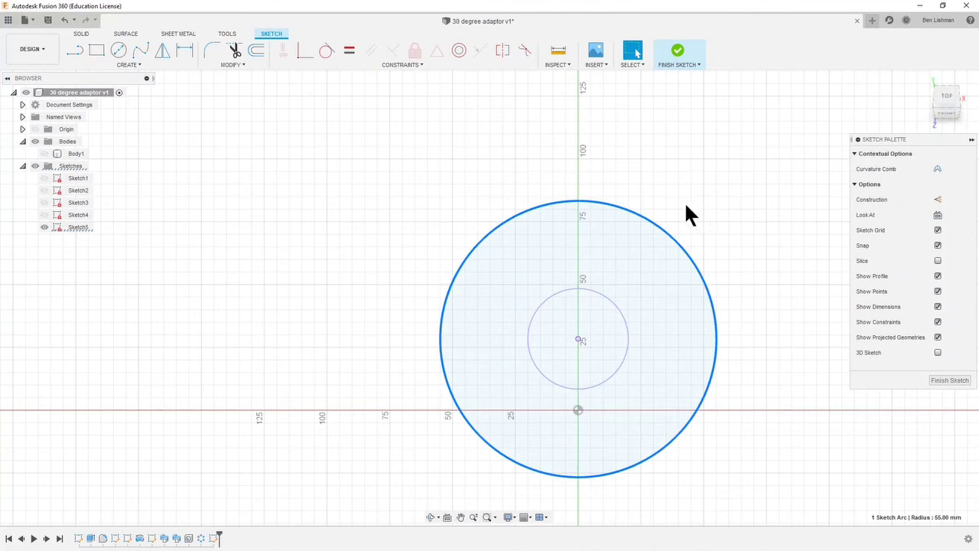
{"action": "left_click", "coordinate": [938, 200]}
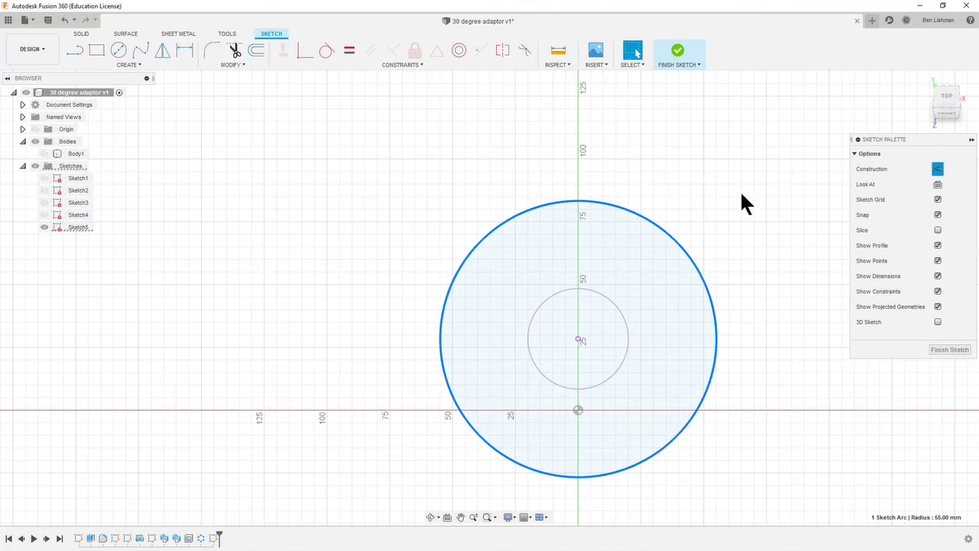
{"action": "left_click", "coordinate": [591, 291]}
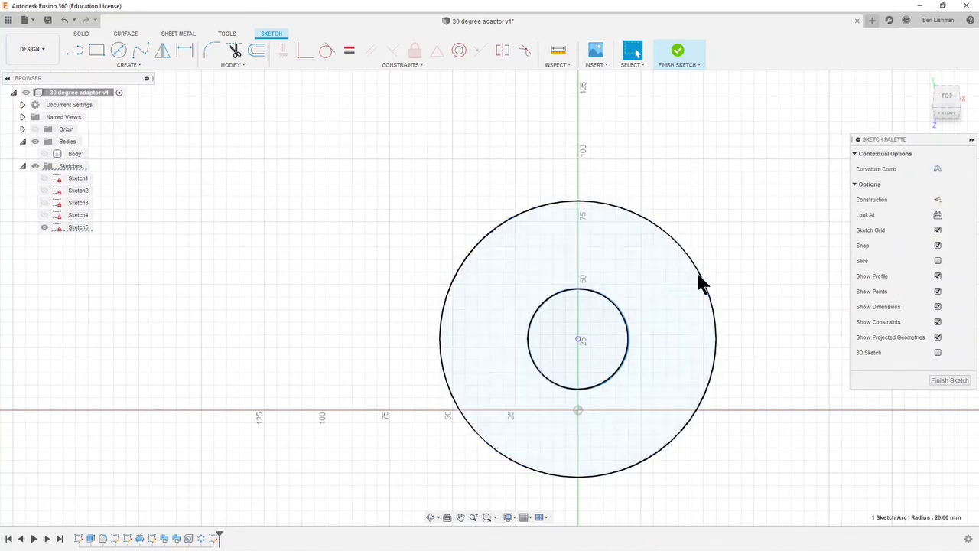
{"action": "key", "text": "x"}
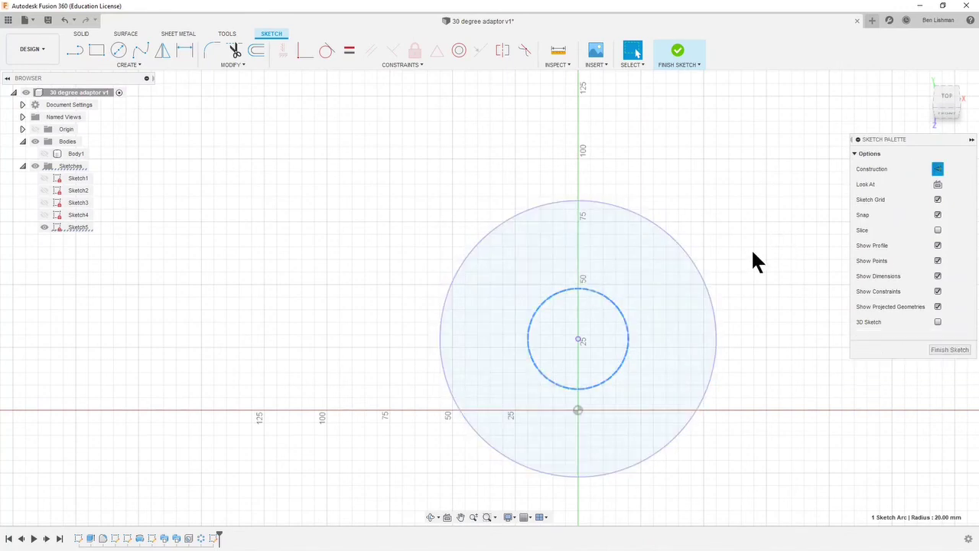
{"action": "left_click", "coordinate": [753, 253]}
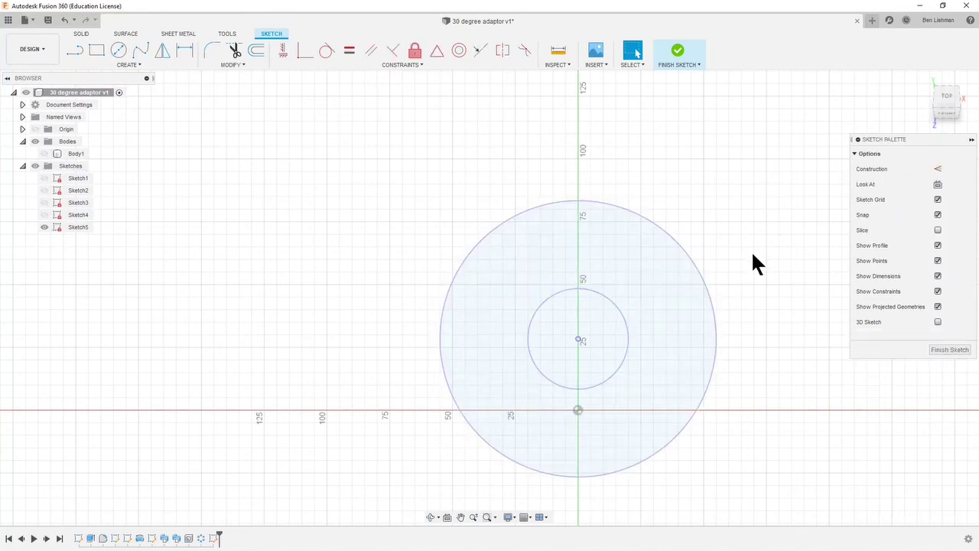
{"action": "left_click", "coordinate": [595, 291]}
{"action": "key", "text": "x"}
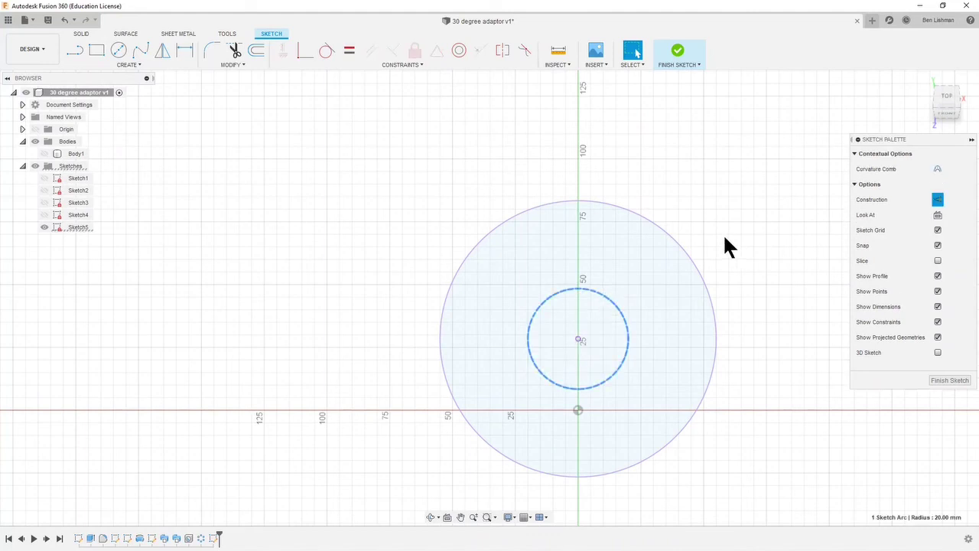
Try the projected outer circle as construction geometry, return both circles to normal lines, and show the bracket body again
{"action": "left_click", "coordinate": [715, 236]}
{"action": "left_click", "coordinate": [685, 256]}
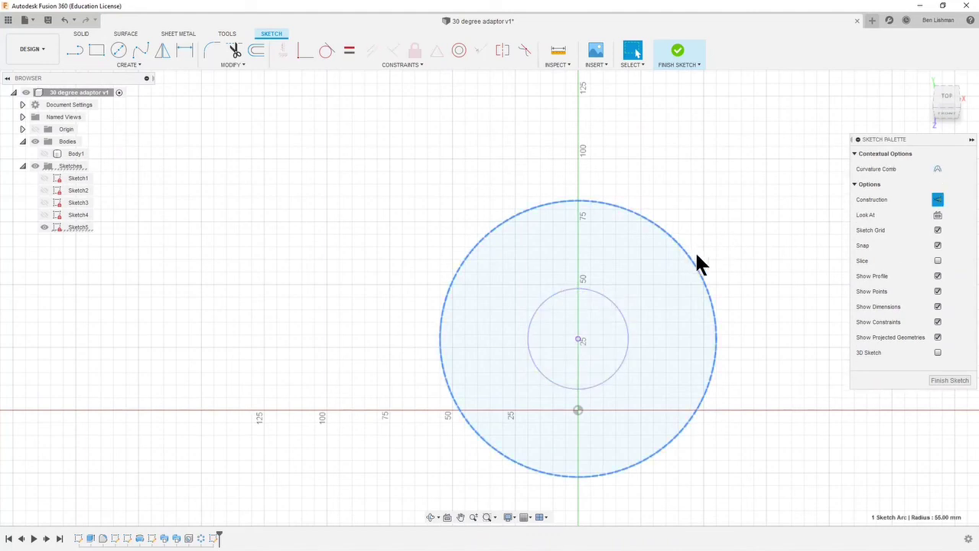
{"action": "left_click", "coordinate": [732, 251]}
{"action": "left_click", "coordinate": [693, 263]}
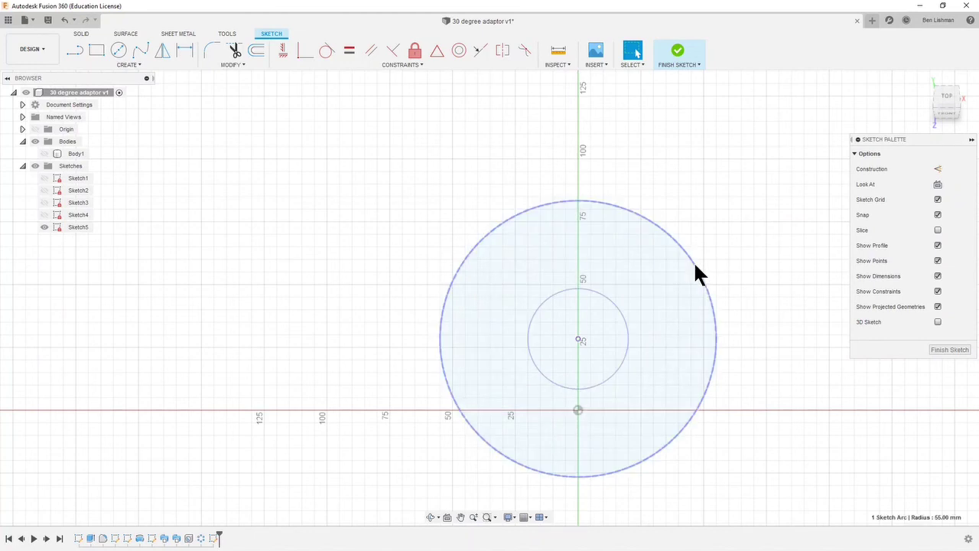
{"action": "key", "text": "x"}
{"action": "left_click", "coordinate": [935, 201]}
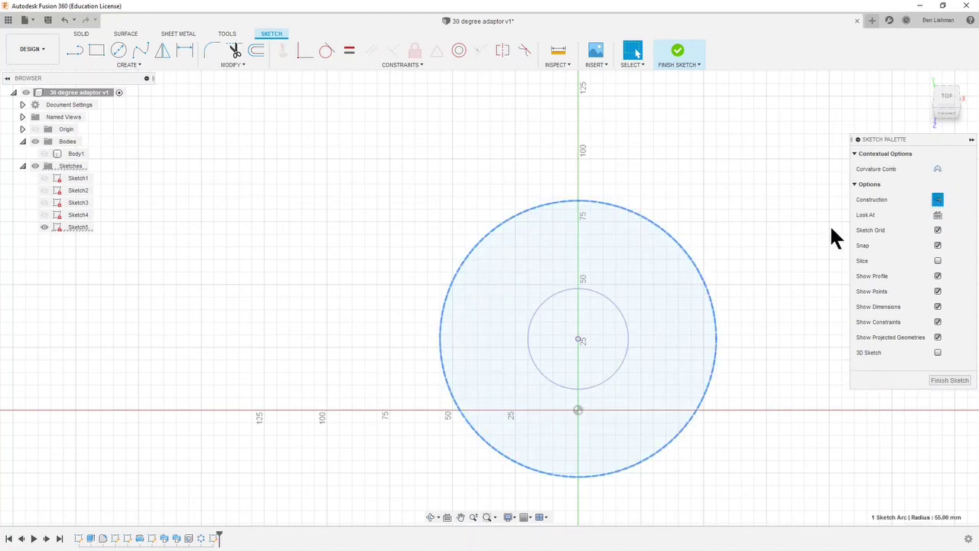
{"action": "left_click", "coordinate": [792, 243]}
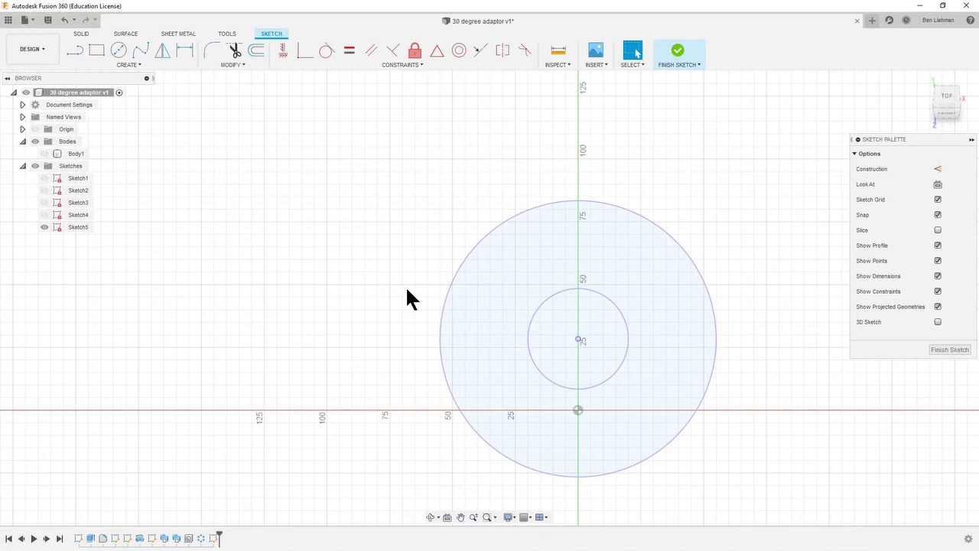
{"action": "scroll", "coordinate": [407, 291], "scroll_direction": "down", "scroll_amount": 2}
{"action": "scroll", "coordinate": [556, 406], "scroll_direction": "up", "scroll_amount": 3}
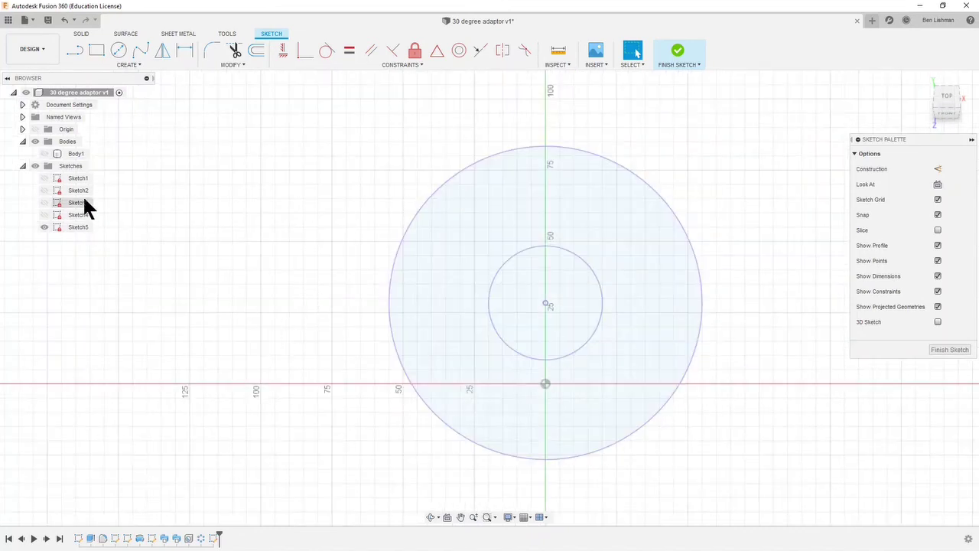
{"action": "left_click", "coordinate": [44, 153]}
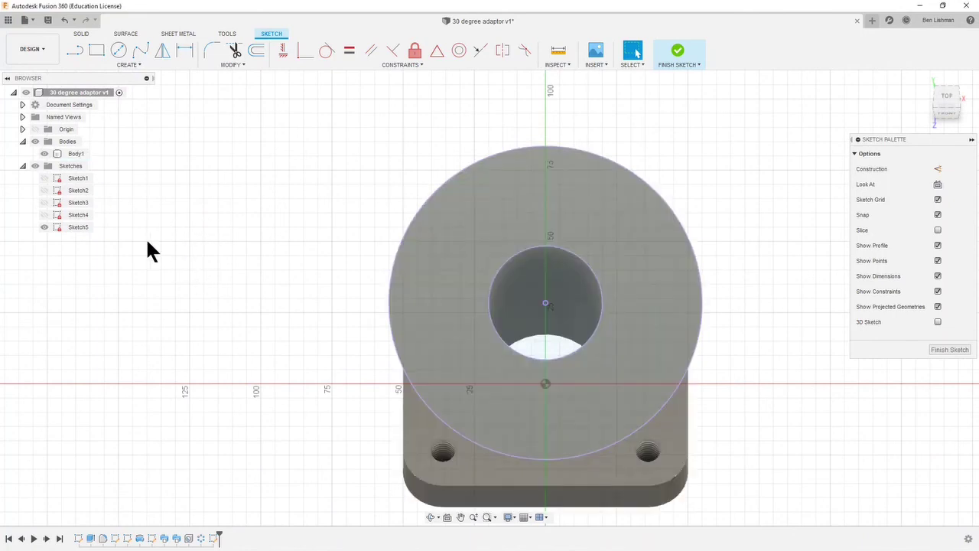
Draw a 75 mm diameter circle centred on the disc's bore and convert it to construction geometry
{"action": "left_click", "coordinate": [118, 50]}
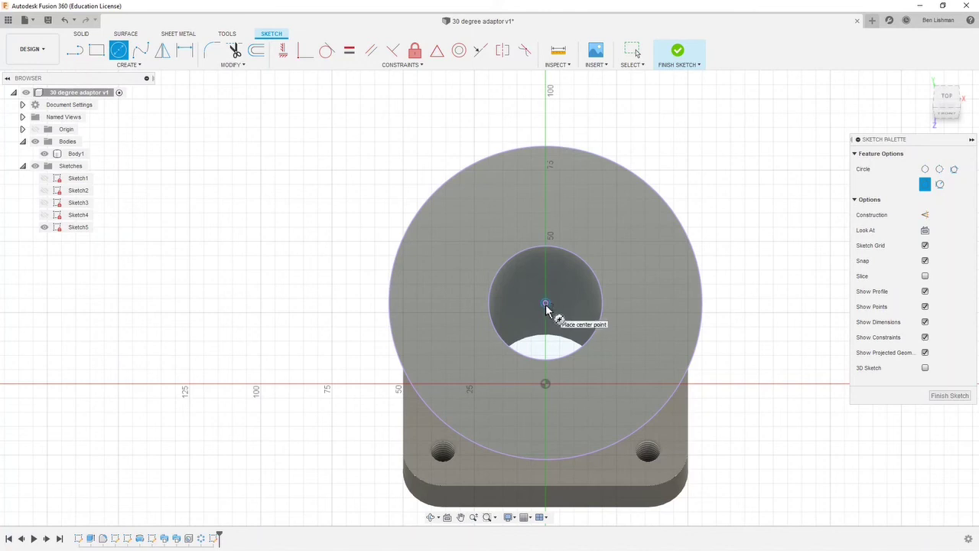
{"action": "left_click", "coordinate": [546, 304]}
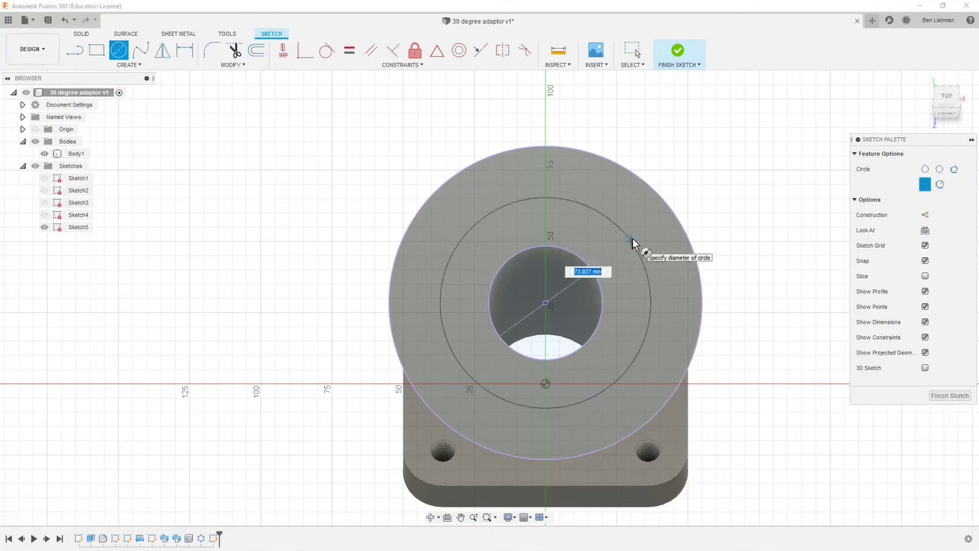
{"action": "type", "text": "75"}
{"action": "key", "text": "Tab"}
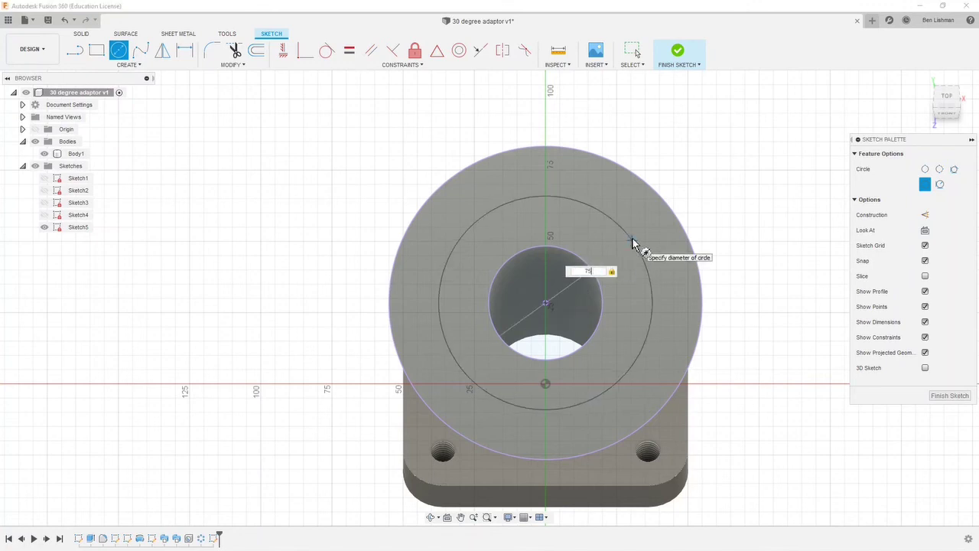
{"action": "left_click", "coordinate": [634, 243]}
{"action": "key", "text": "Escape"}
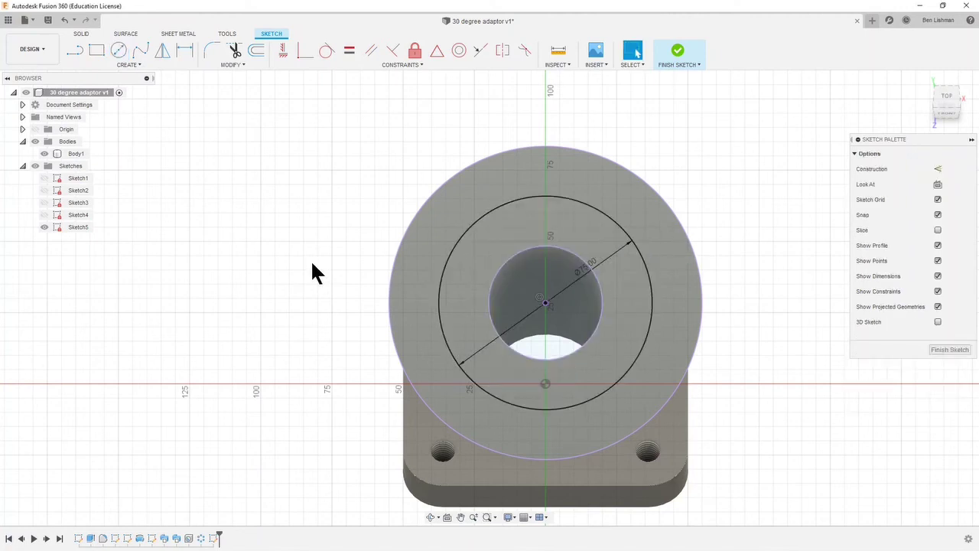
{"action": "left_click", "coordinate": [439, 312]}
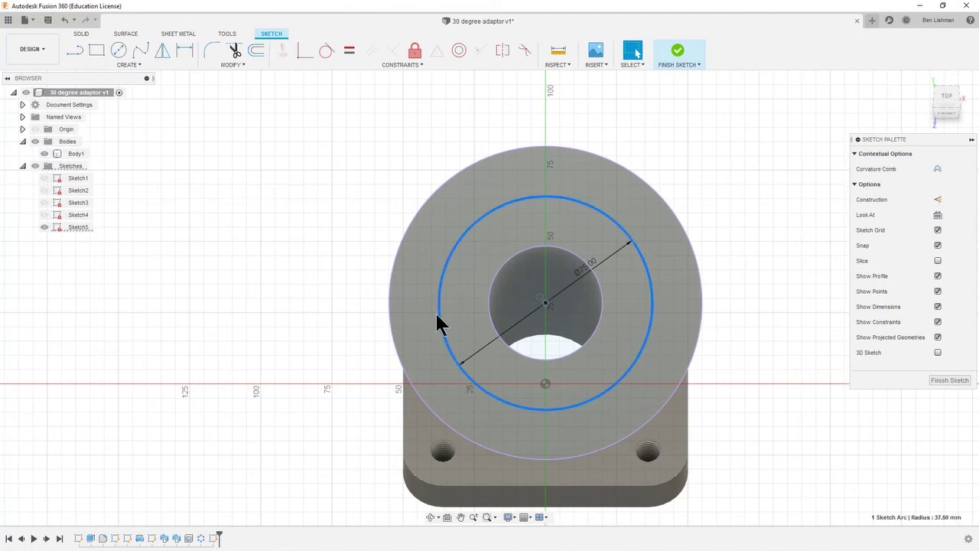
{"action": "key", "text": "x"}
{"action": "key", "text": "Escape"}
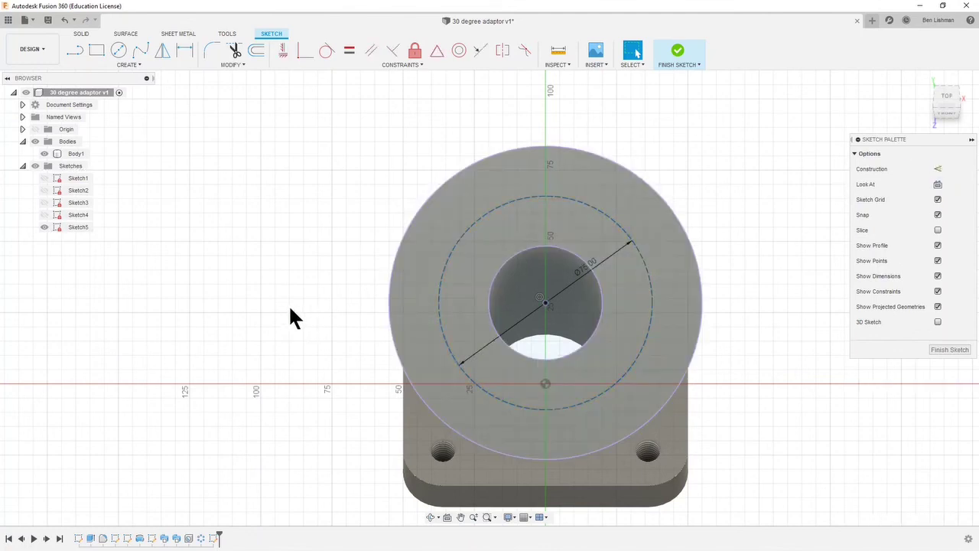
Draw a vertical line from the bore centre up to the 75 mm circle and convert it to construction geometry
{"action": "left_click", "coordinate": [74, 50]}
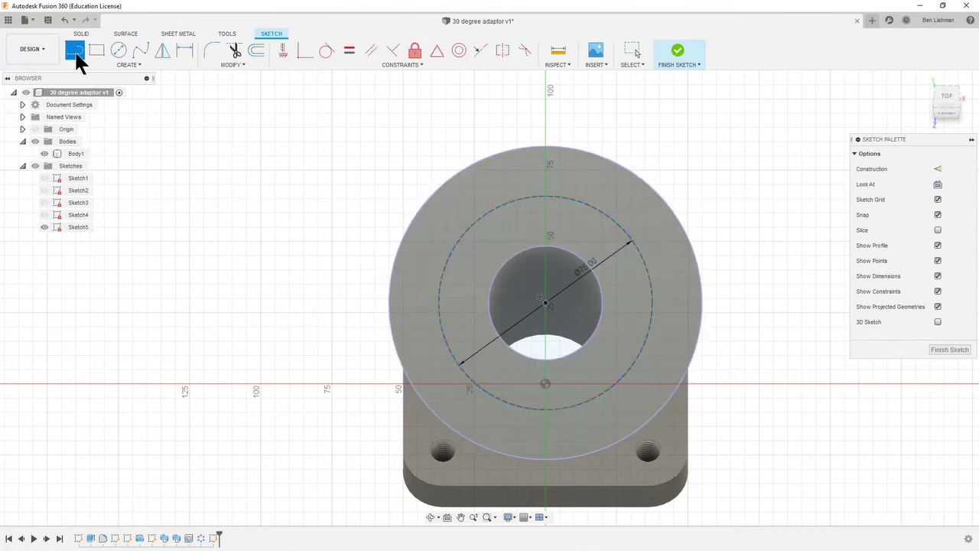
{"action": "left_click", "coordinate": [545, 302]}
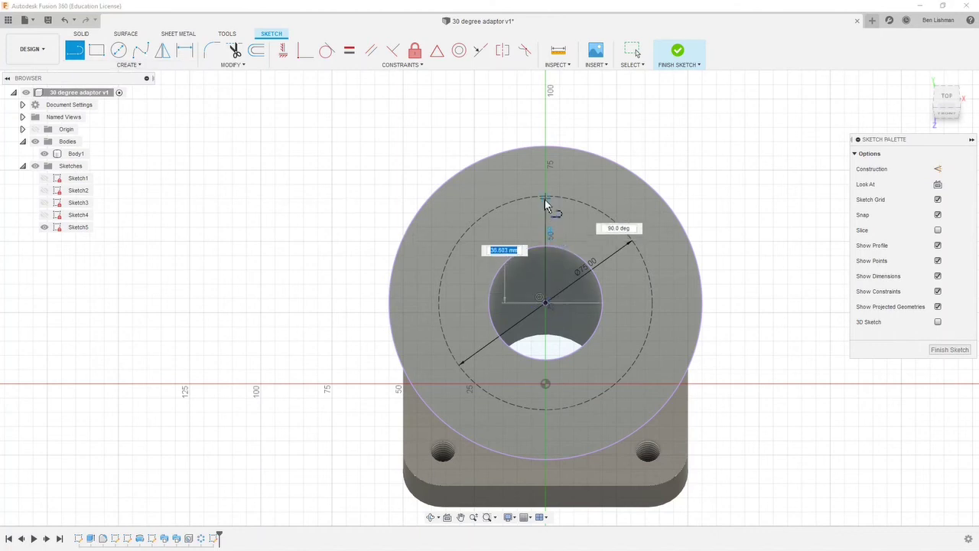
{"action": "left_click", "coordinate": [545, 197]}
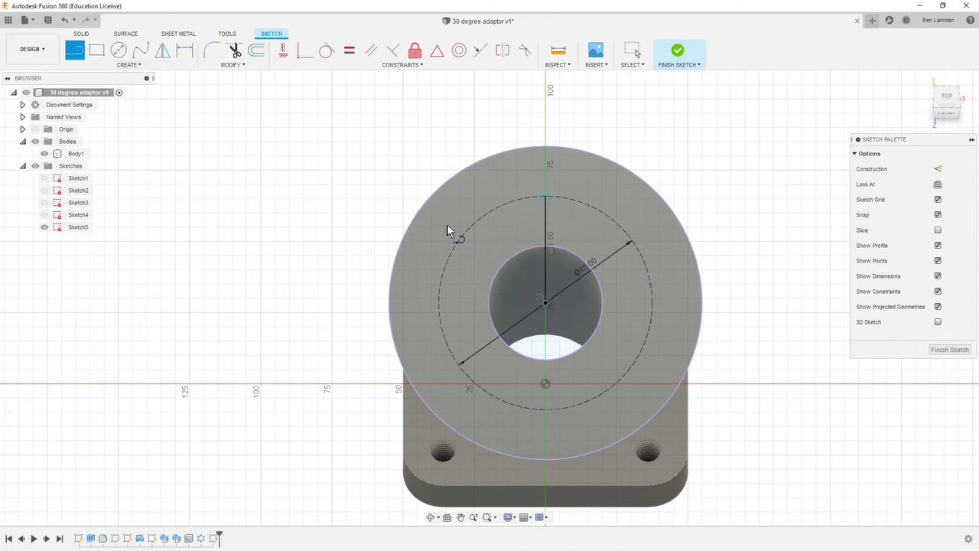
{"action": "key", "text": "Escape"}
{"action": "key", "text": "Escape"}
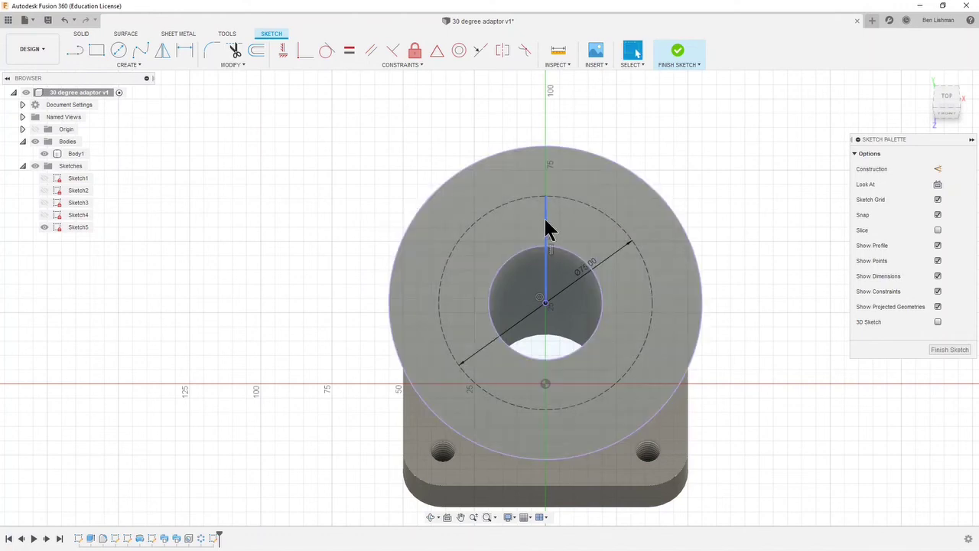
{"action": "left_click", "coordinate": [545, 224]}
{"action": "key", "text": "x"}
Place a sketch point where the vertical construction line meets the 75 mm circle and finish the sketch
{"action": "left_click", "coordinate": [133, 67]}
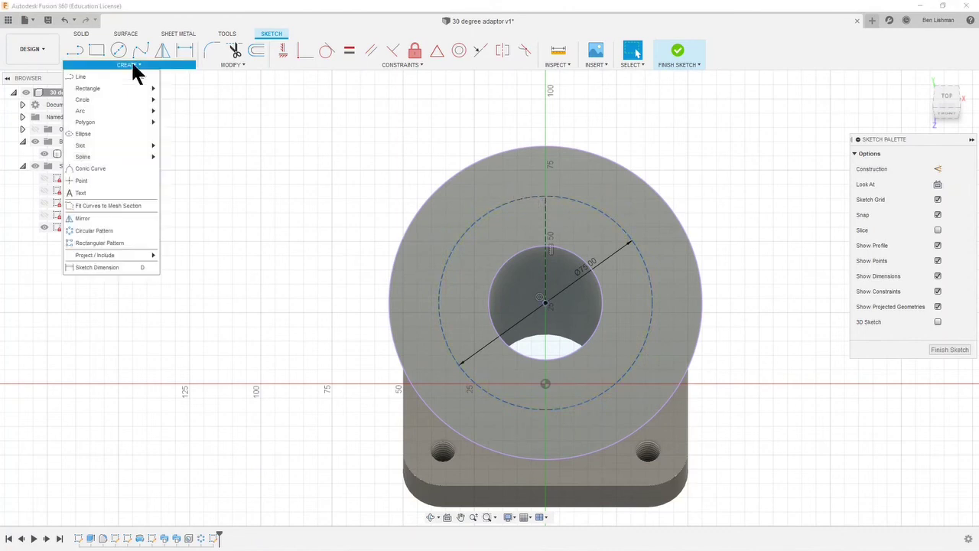
{"action": "left_click", "coordinate": [81, 181]}
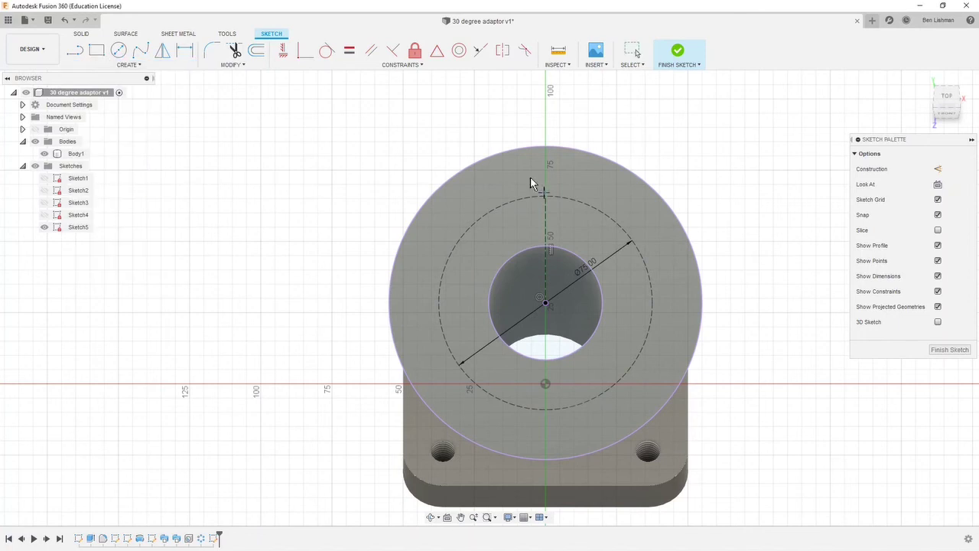
{"action": "left_click", "coordinate": [536, 180]}
{"action": "left_click", "coordinate": [545, 195]}
{"action": "key", "text": "Escape"}
{"action": "left_click", "coordinate": [136, 69]}
{"action": "left_click", "coordinate": [136, 69]}
{"action": "left_click", "coordinate": [680, 52]}
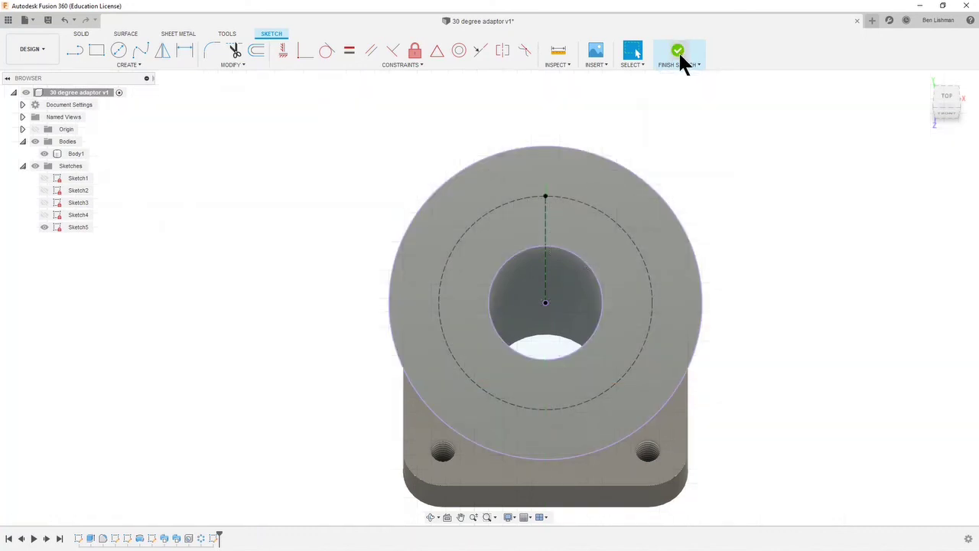
Start the Hole command for the angled disc
{"action": "left_click", "coordinate": [145, 52]}
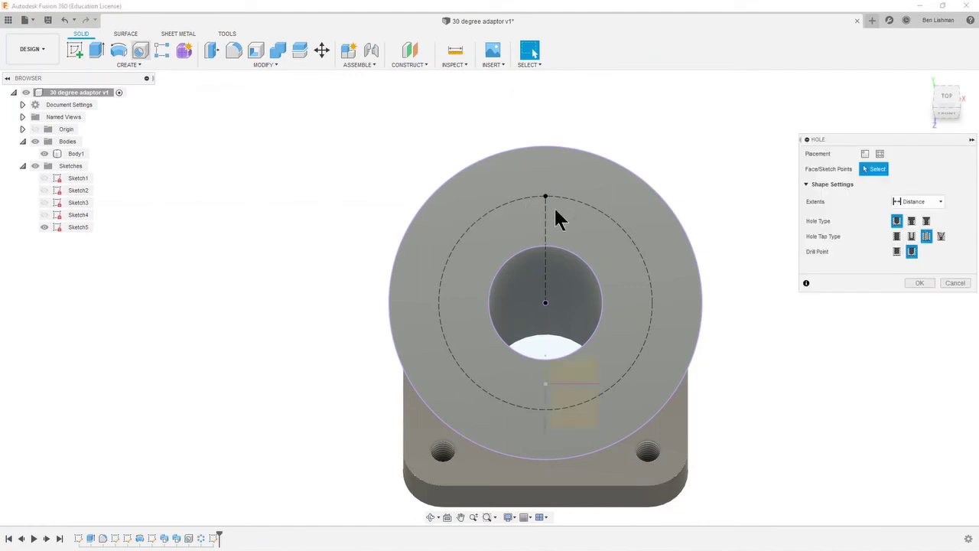